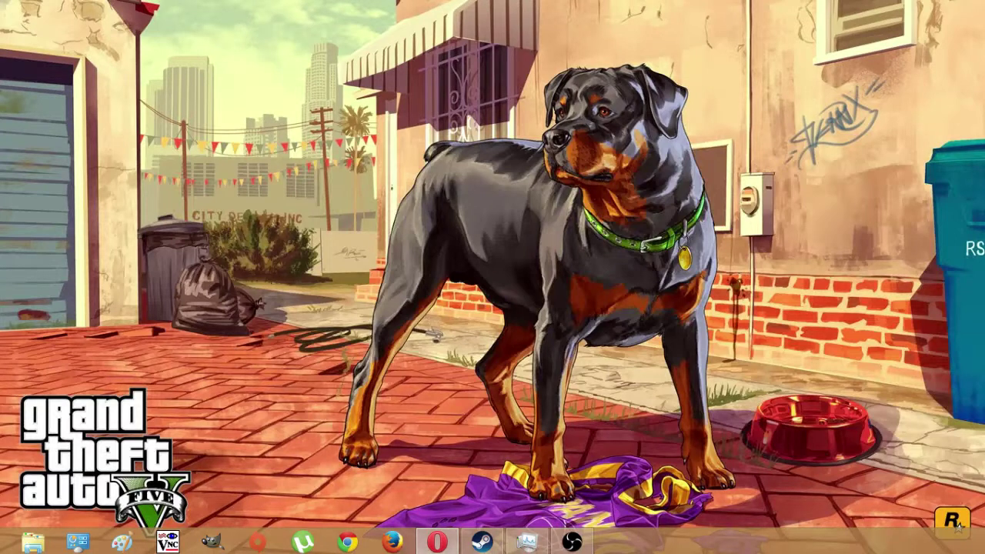
- Launch VMware Workstation from the taskbar
click(437, 542)
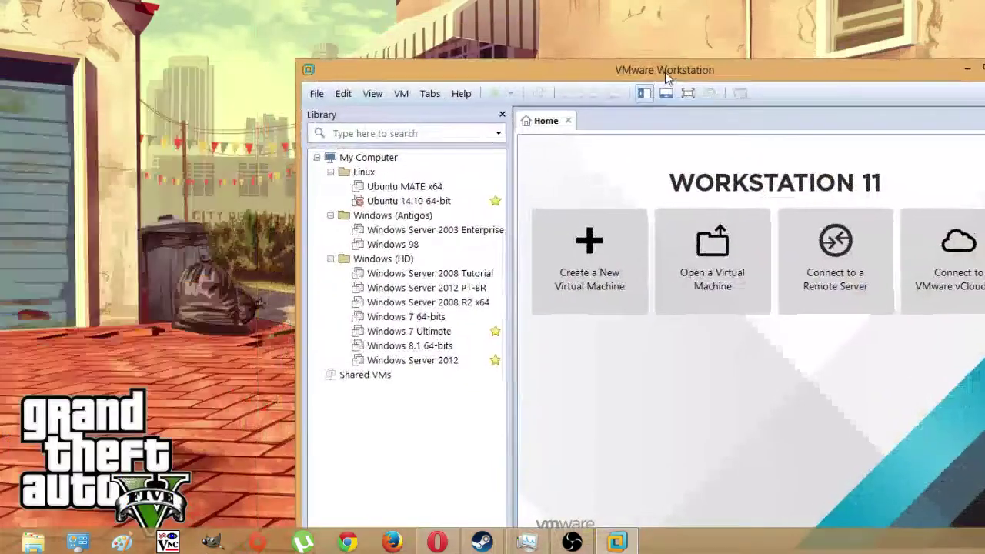
- Move the VMware Workstation window top-left, maximize it, and open the File menu
drag(665, 71, 488, 28)
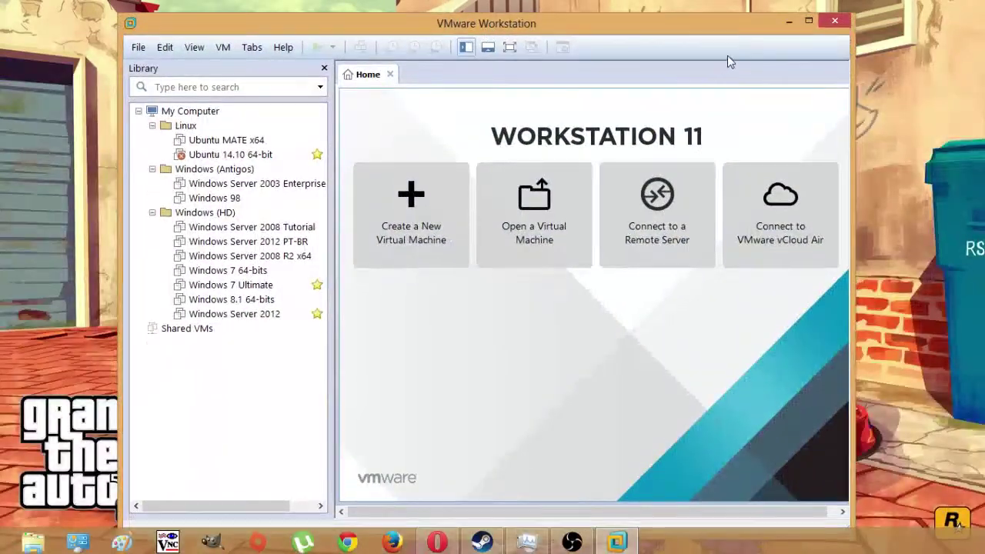
click(809, 22)
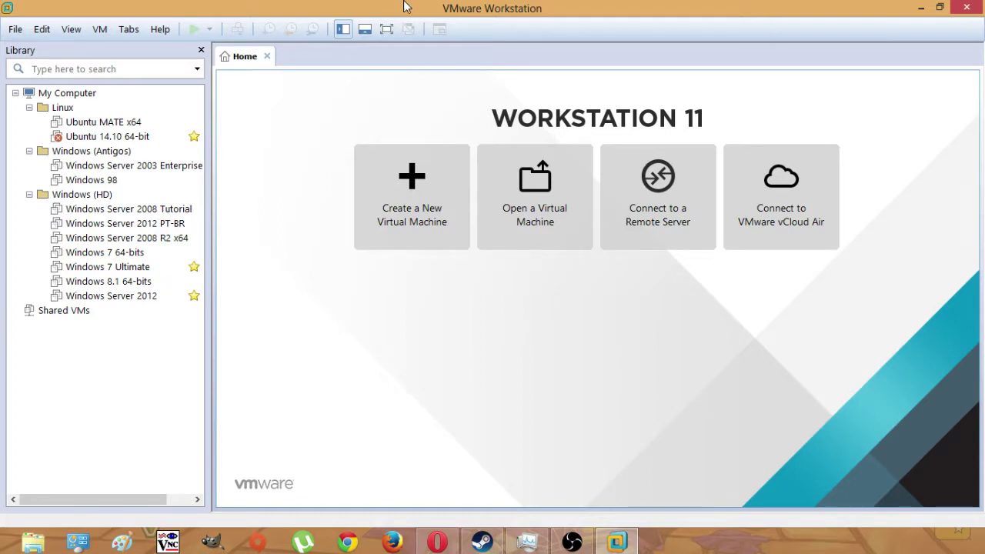
click(16, 30)
- Start a Custom new virtual machine, keeping Workstation 11.0 hardware compatibility
click(52, 48)
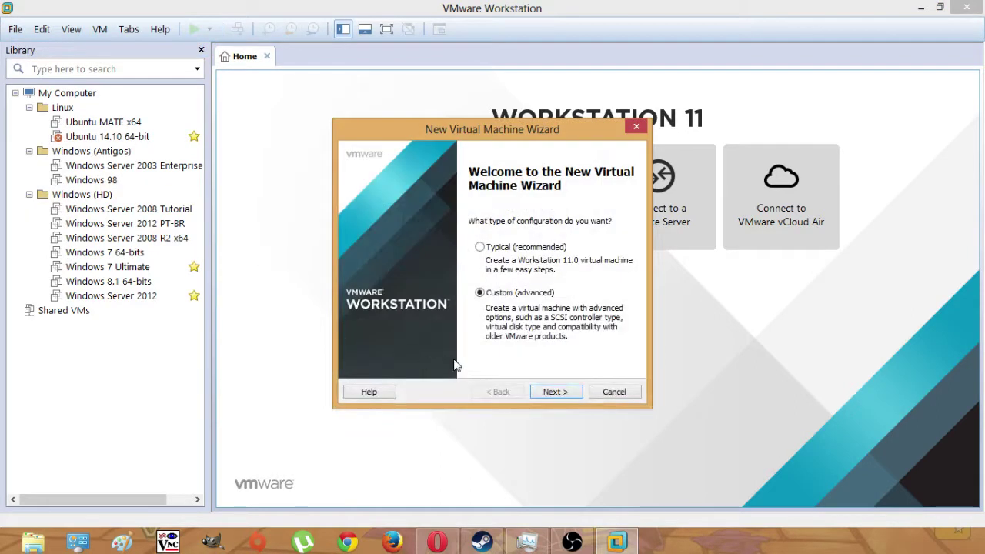
click(569, 396)
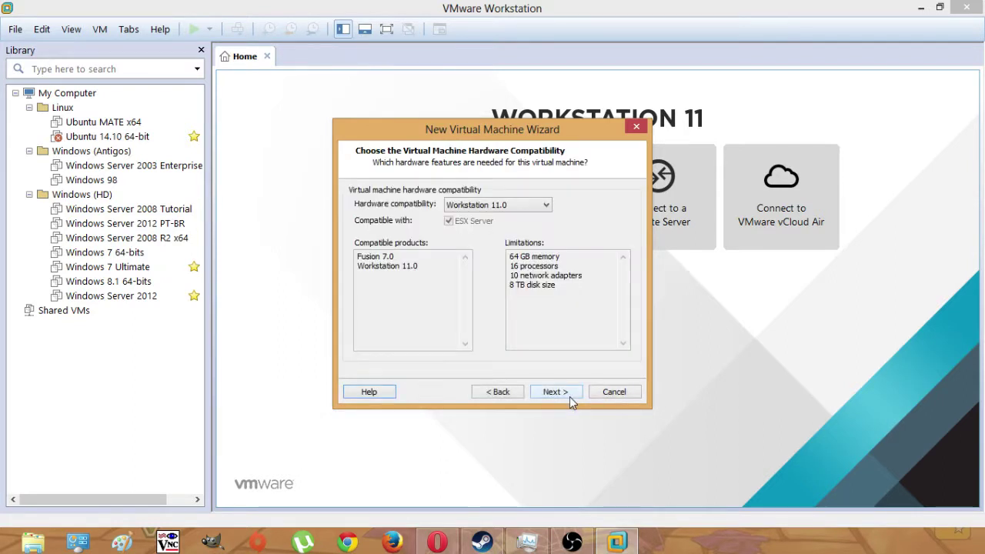
click(496, 205)
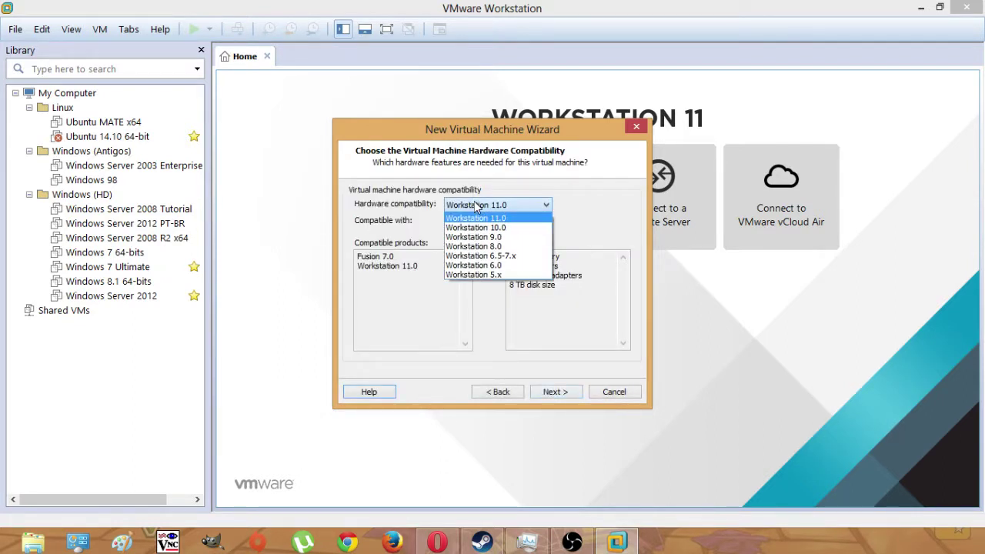
click(491, 220)
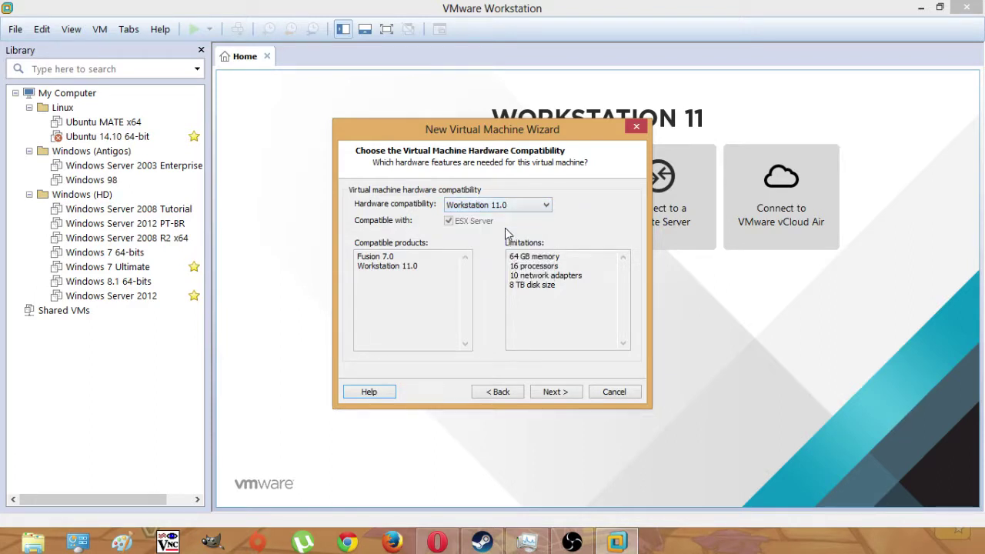
click(556, 392)
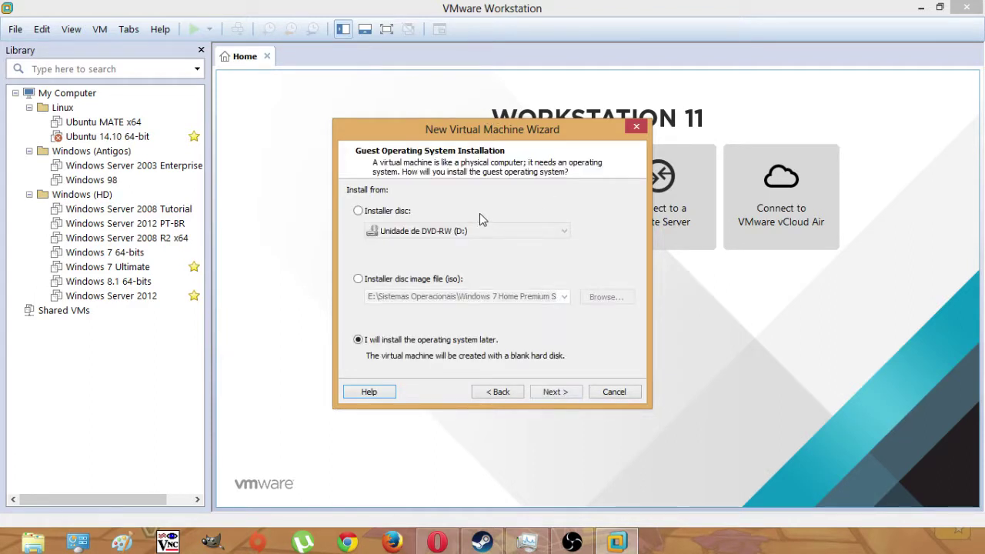
- Pick ubuntu-15.04-desktop-i386.iso as the disc image, then choose to install the OS later
click(431, 280)
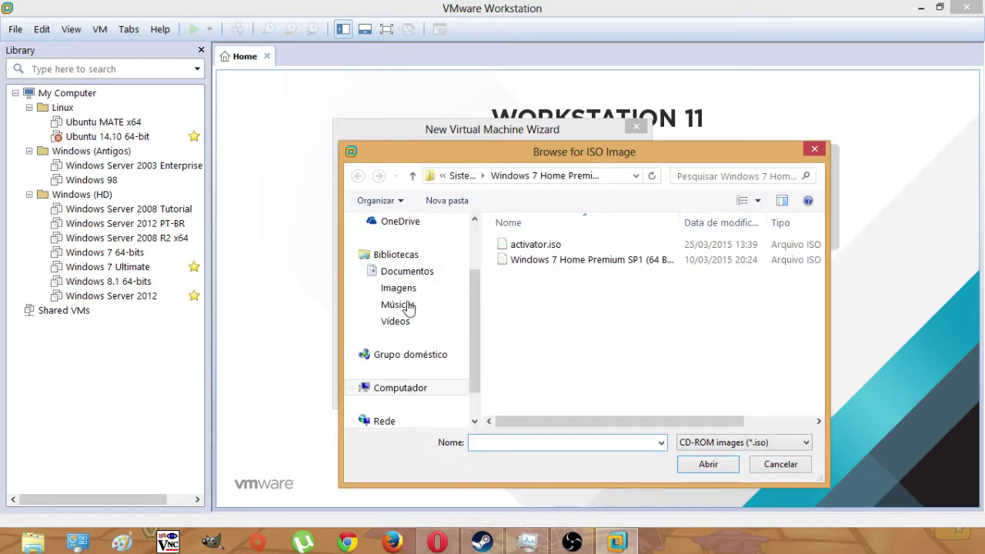
click(462, 176)
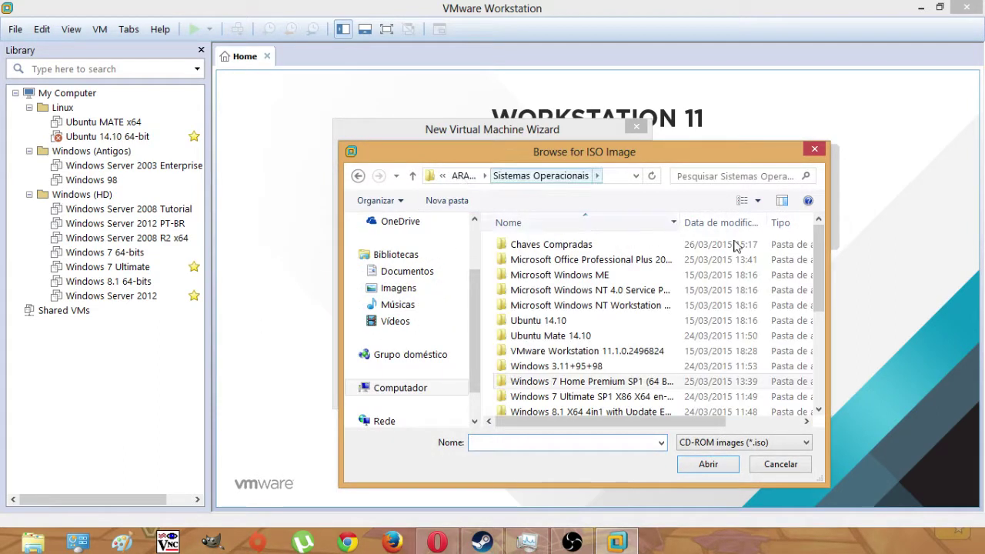
scroll(739, 323, down, 5)
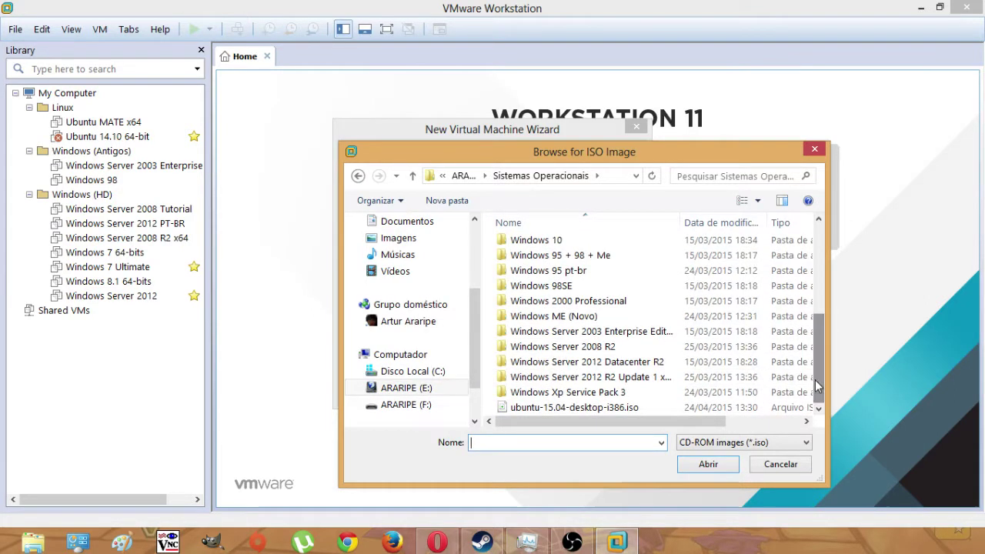
click(647, 410)
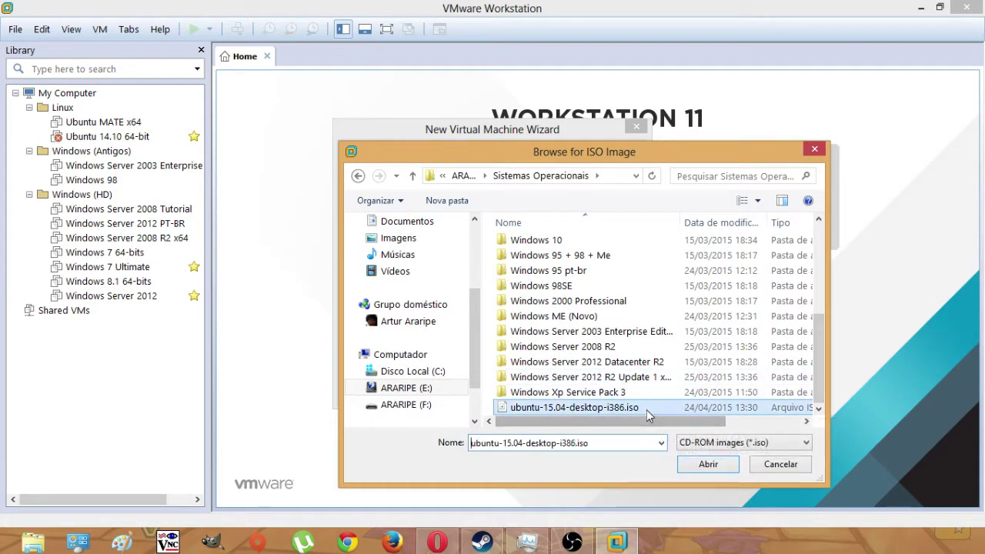
click(706, 464)
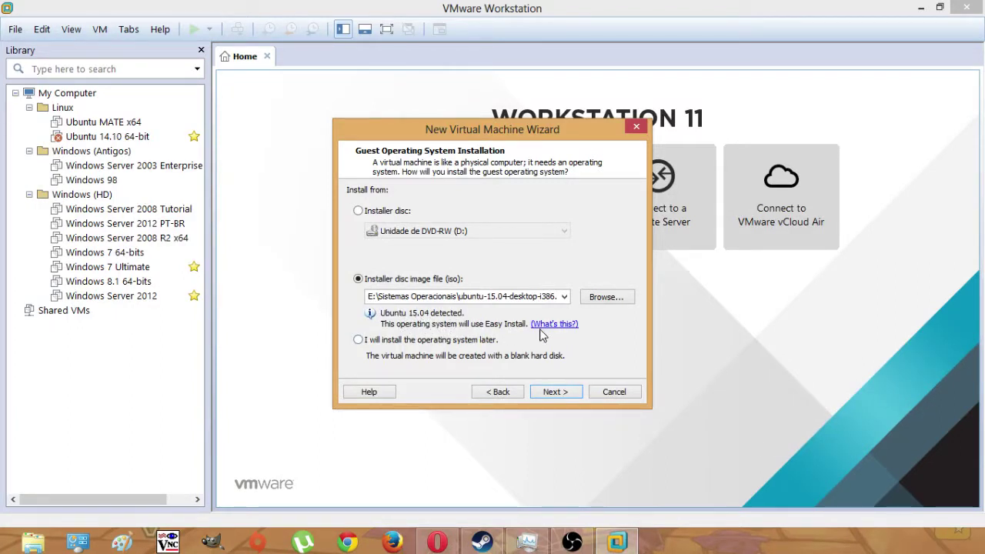
click(389, 340)
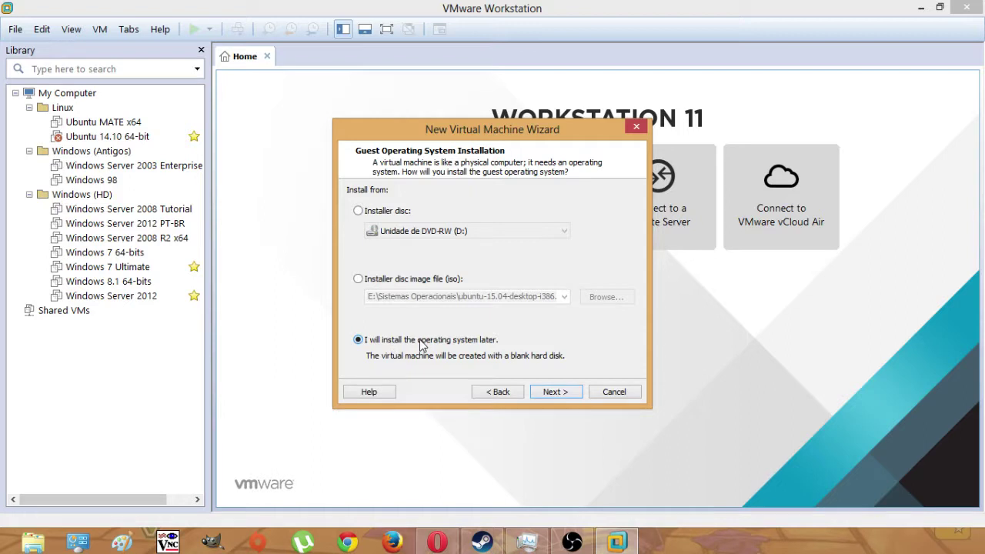
- Choose Linux as the guest operating system with Ubuntu as the version
click(558, 394)
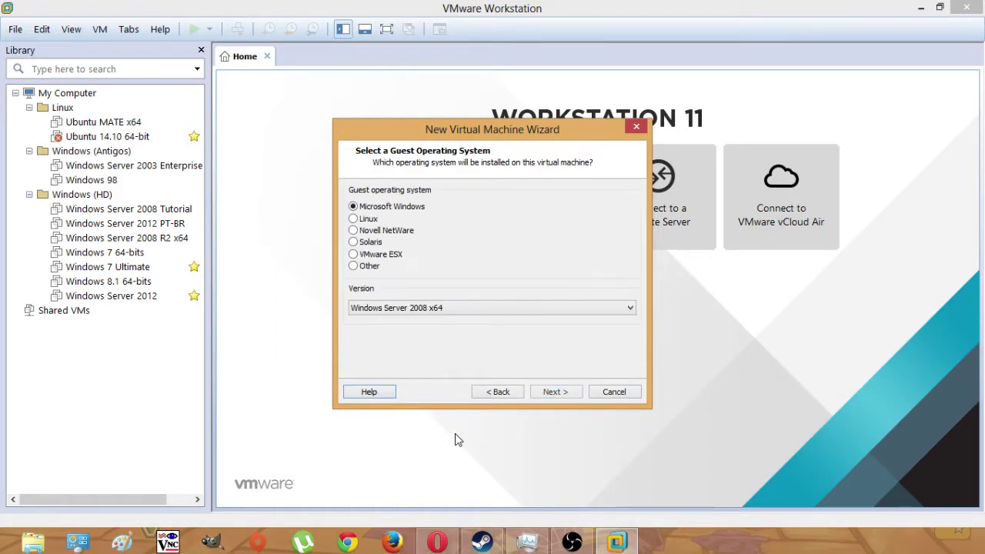
click(365, 221)
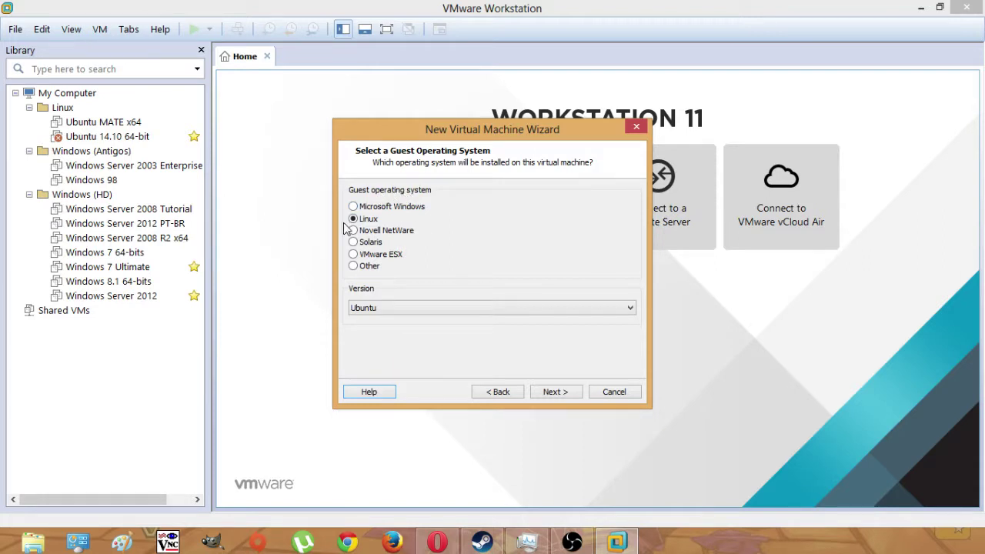
click(444, 306)
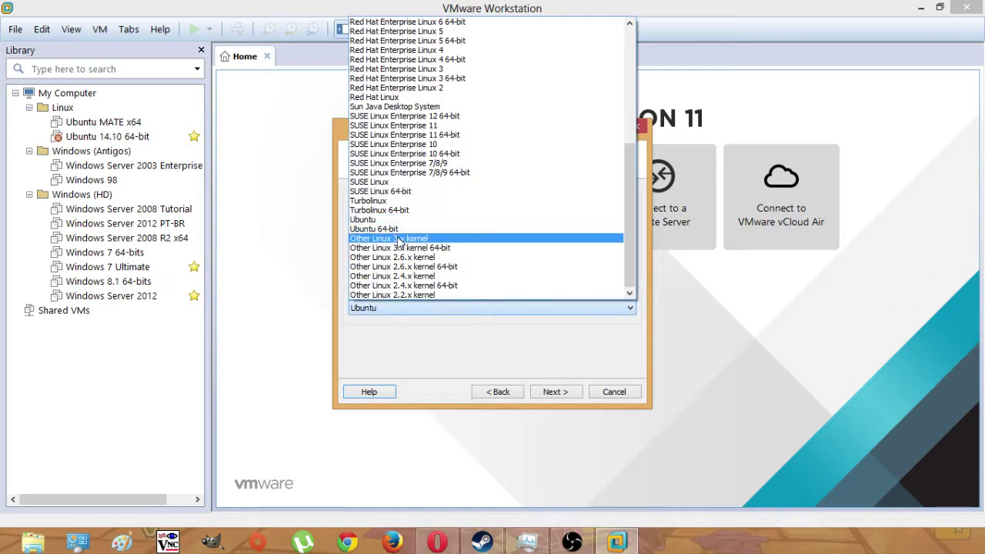
click(369, 220)
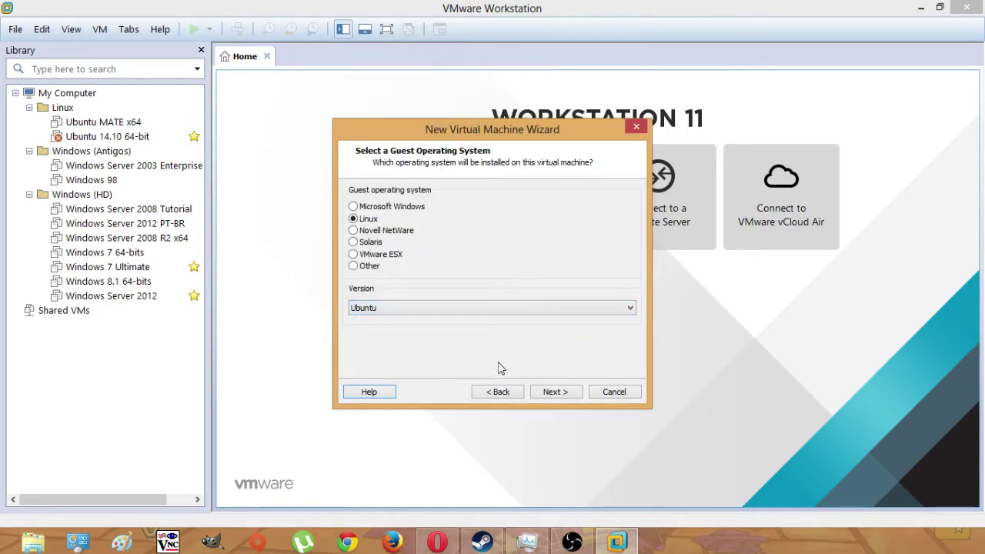
click(417, 309)
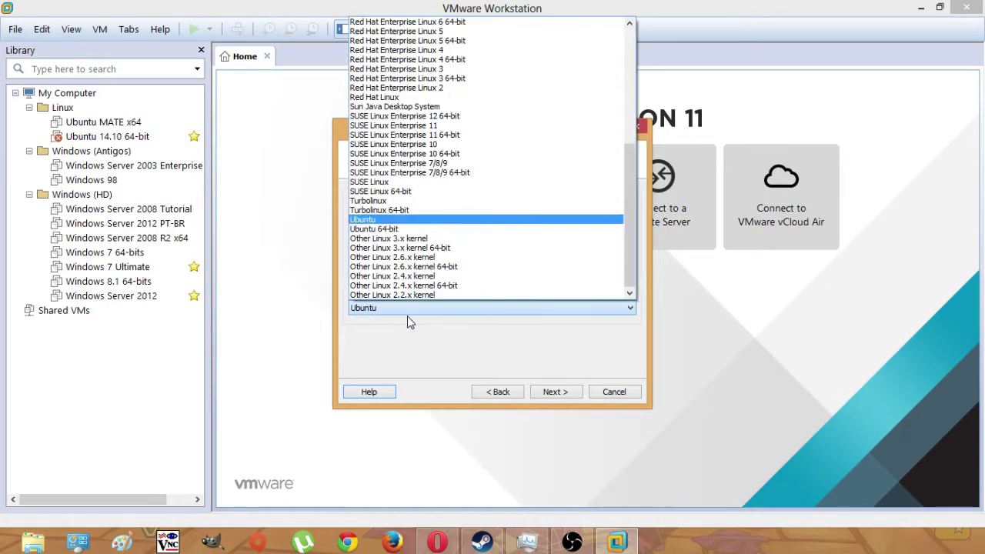
click(391, 220)
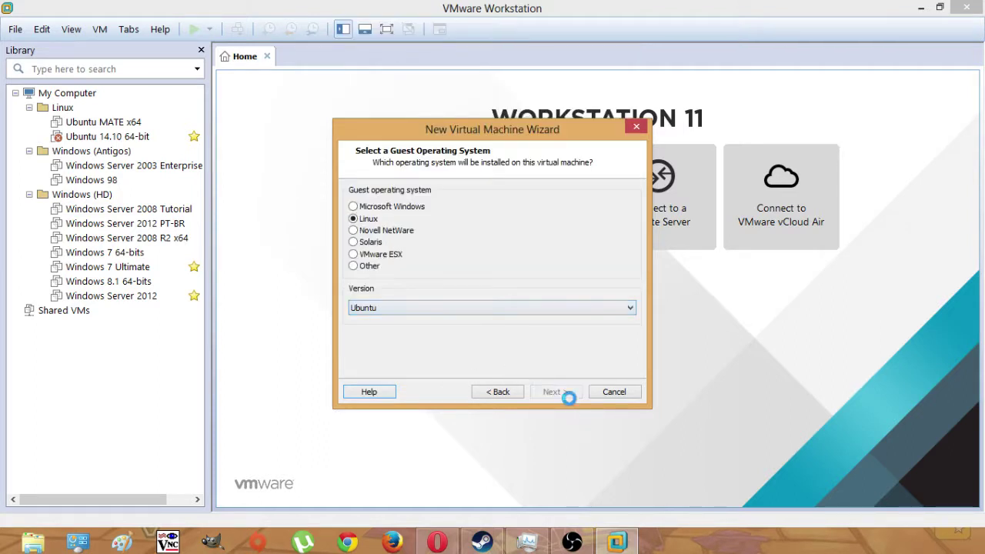
- Enter 'Ubuntu 15.04' as the virtual machine name, fixing a typo, then bring up File Explorer
text(Ubuntu 15.04)
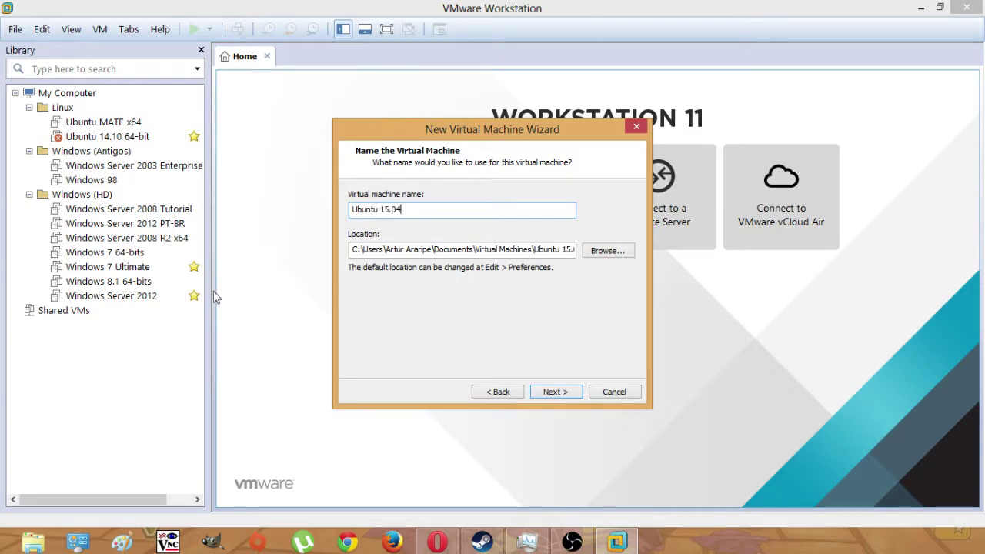
click(47, 541)
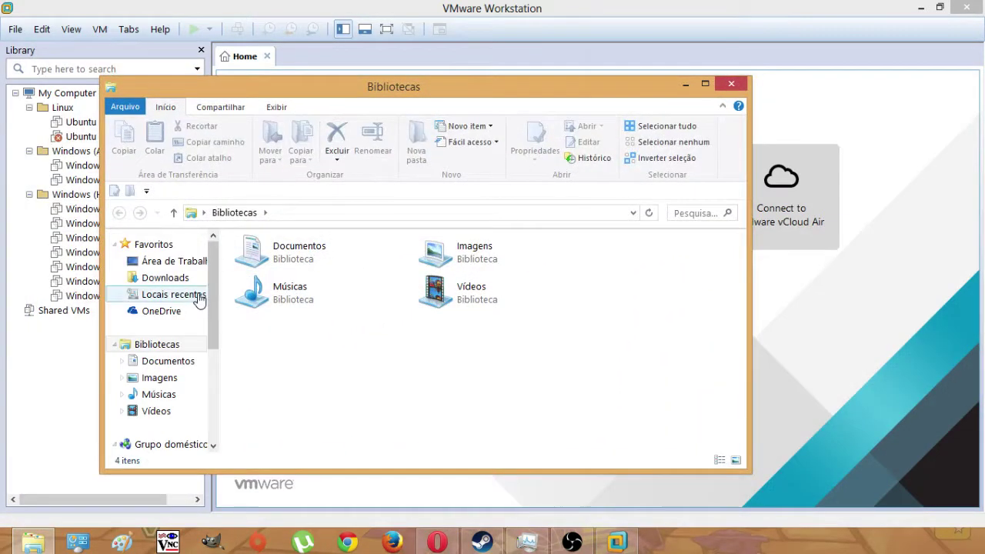
- Create a new folder on drive ARARIPE (E:)
drag(213, 308, 208, 382)
click(166, 356)
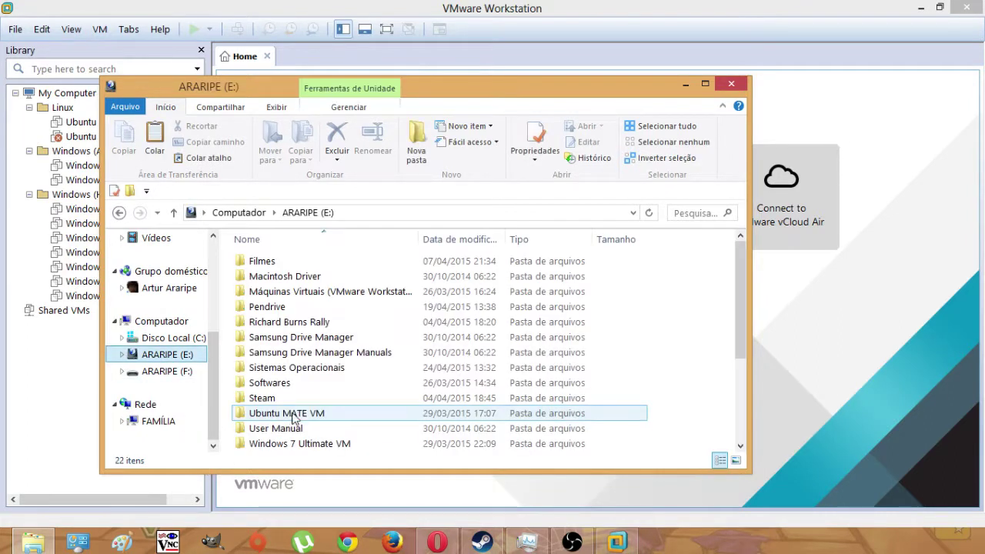
drag(737, 274, 698, 407)
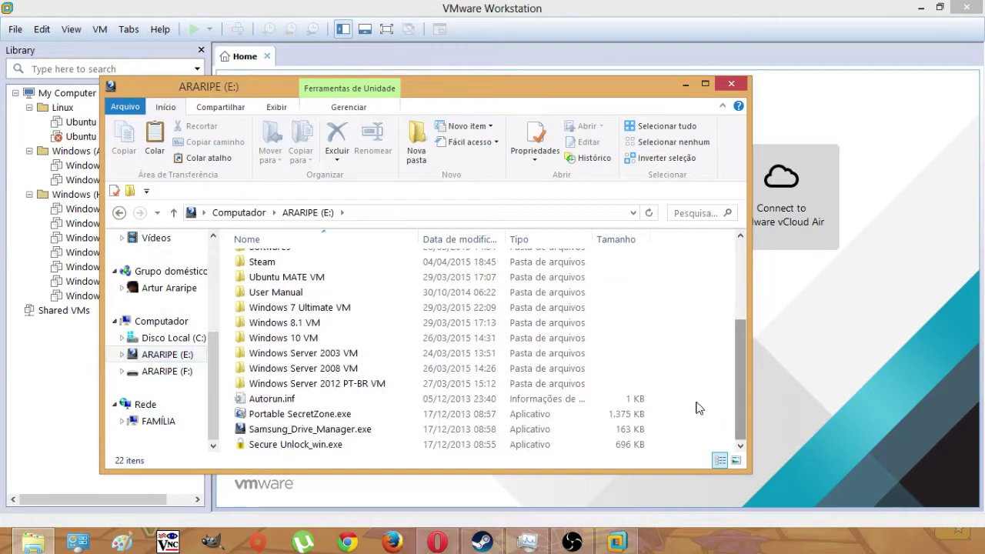
right_click(697, 402)
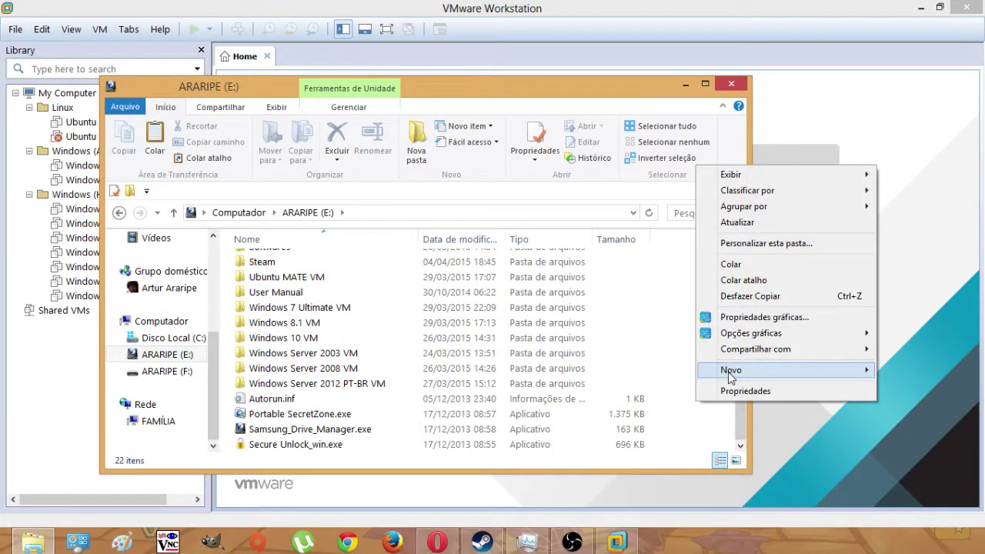
mouse_move(731, 373)
click(686, 368)
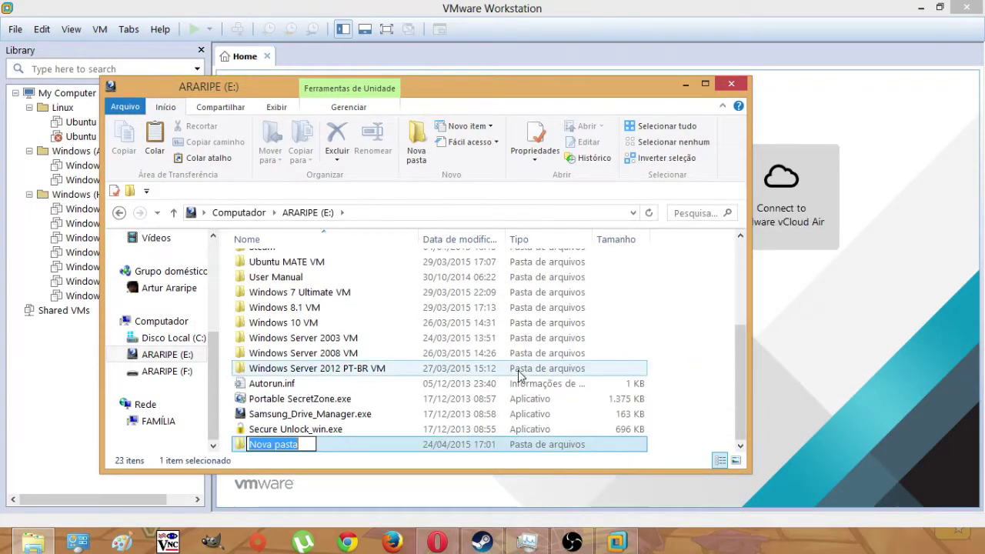
text(OSX)
key(BackSpace)
key(Return)
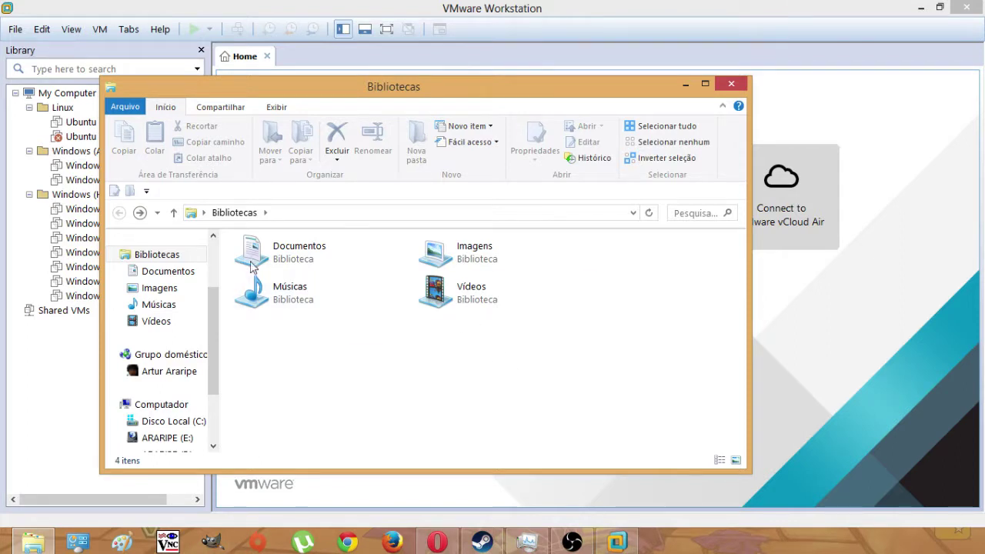
- Rename the folder on E: to 'Ubuntu 15.04' and close File Explorer
click(172, 443)
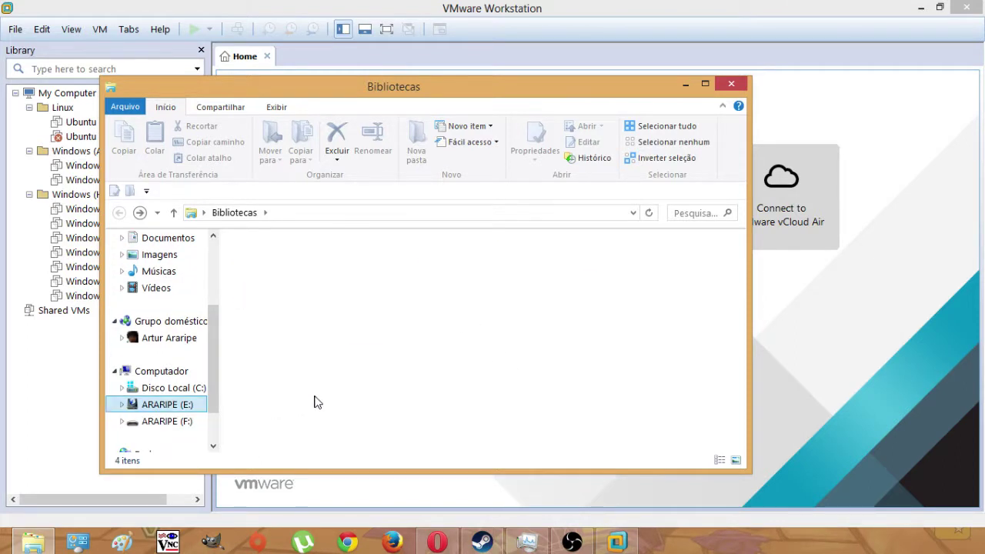
right_click(291, 448)
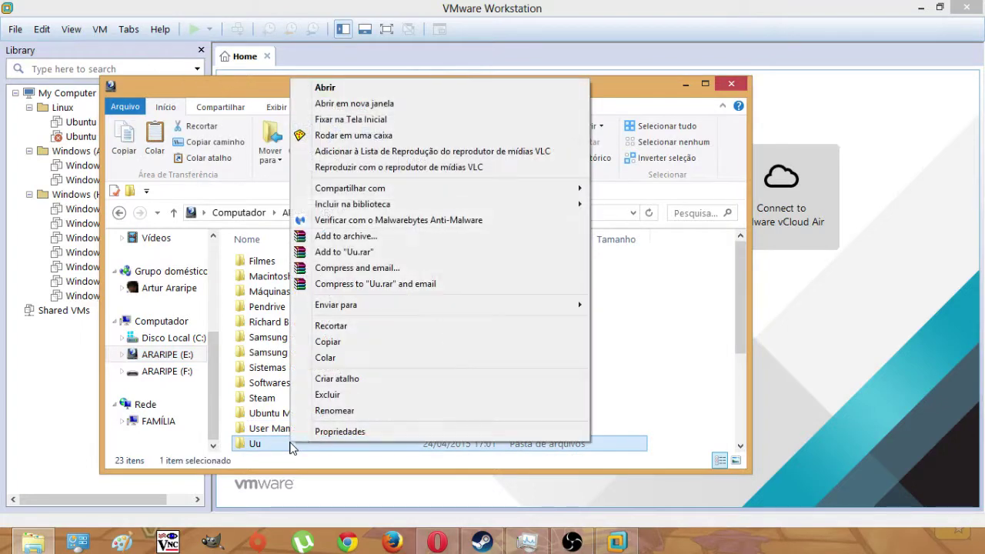
click(327, 410)
text(Ubun)
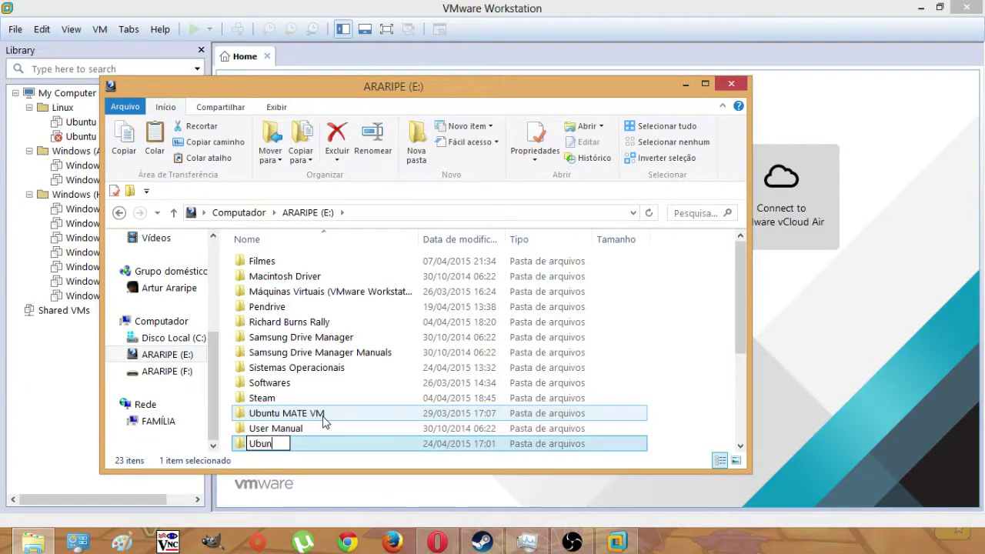
text(tu 15.04)
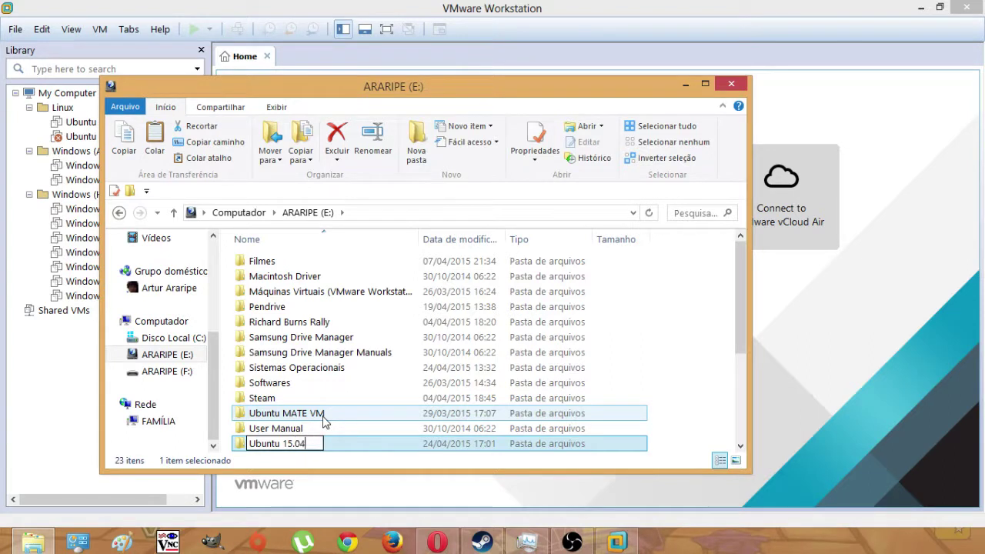
click(664, 424)
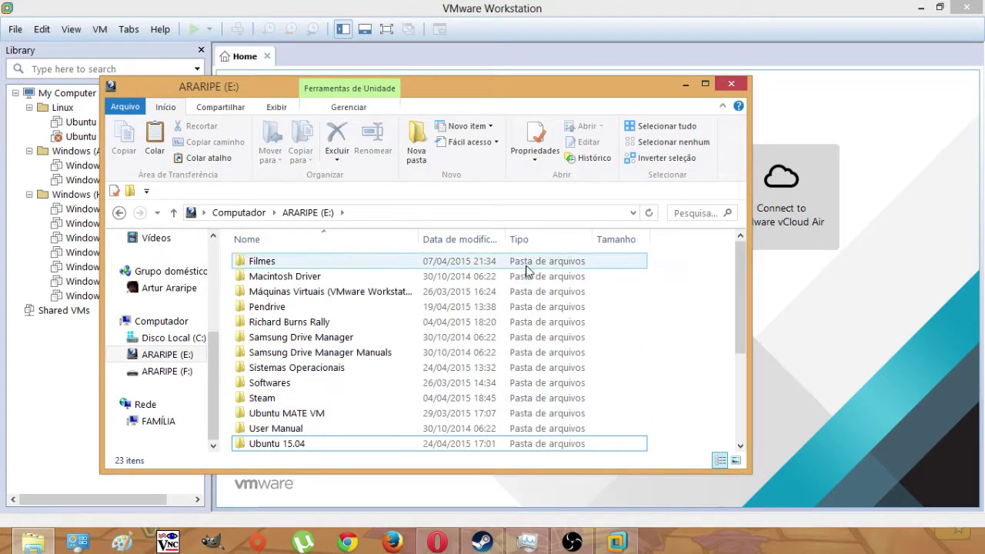
click(731, 83)
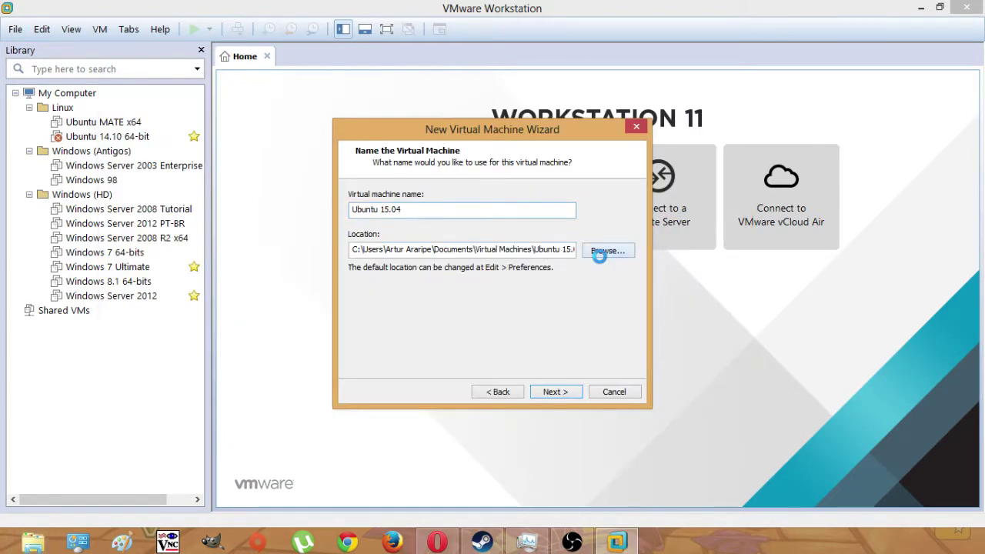
- Browse the folder tree for a new virtual machine location
click(607, 251)
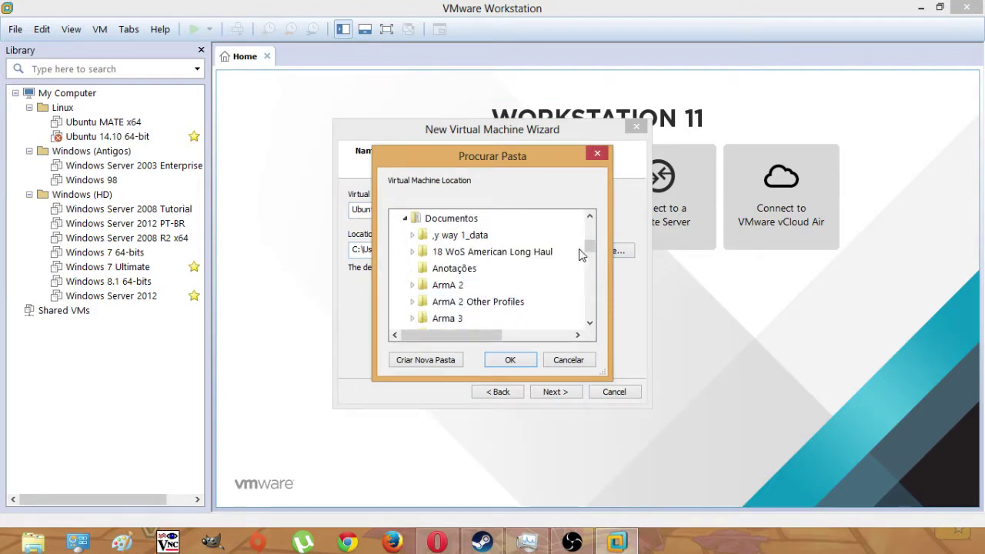
click(582, 251)
click(589, 218)
scroll(591, 273, down, 6)
scroll(591, 277, up, 6)
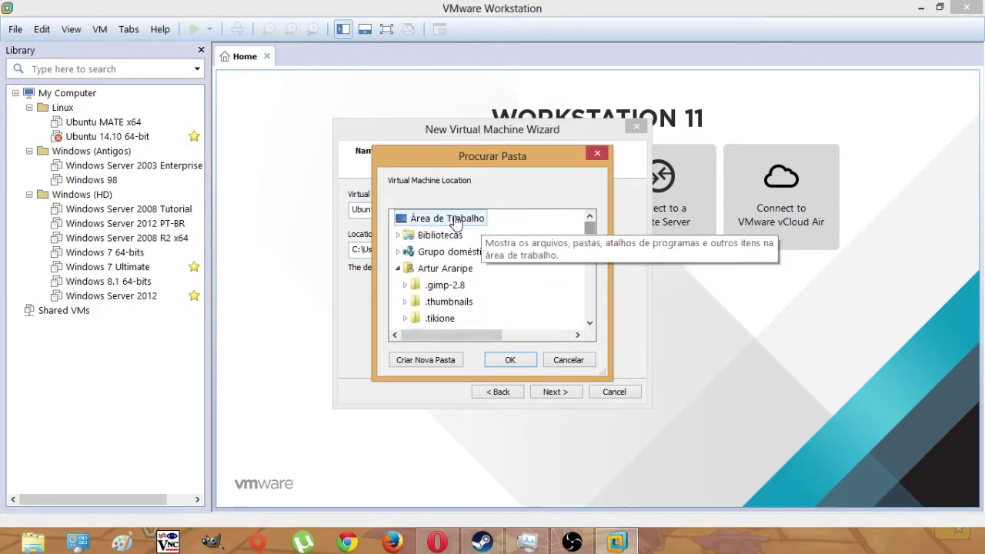
click(438, 269)
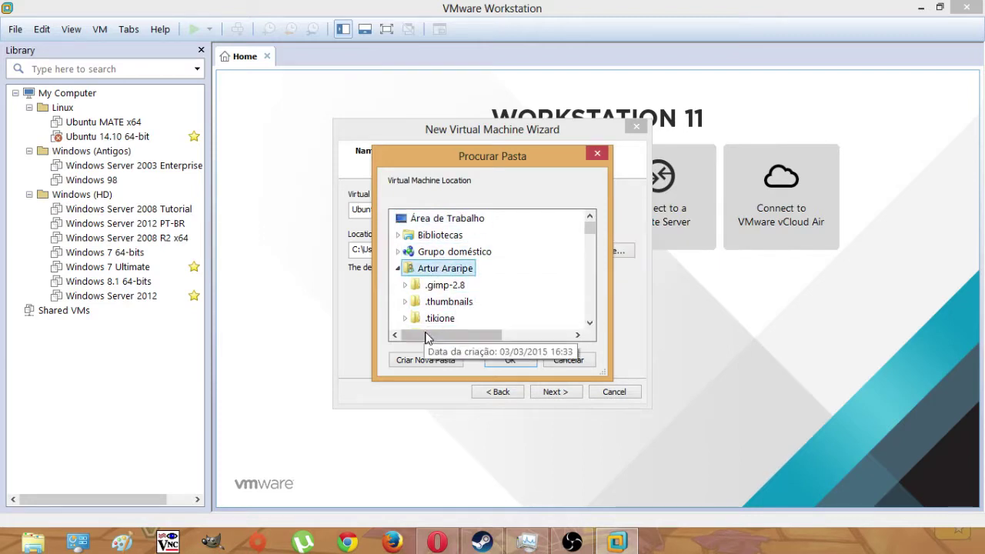
click(397, 268)
- Set the location to E:\Ubuntu 15.04 and continue to processor settings
click(398, 285)
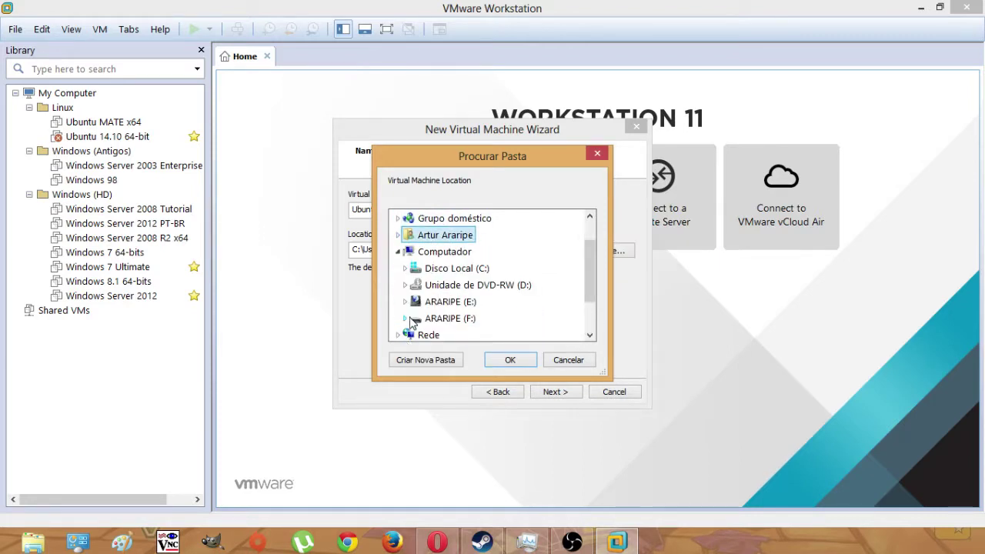
click(405, 302)
scroll(518, 287, down, 5)
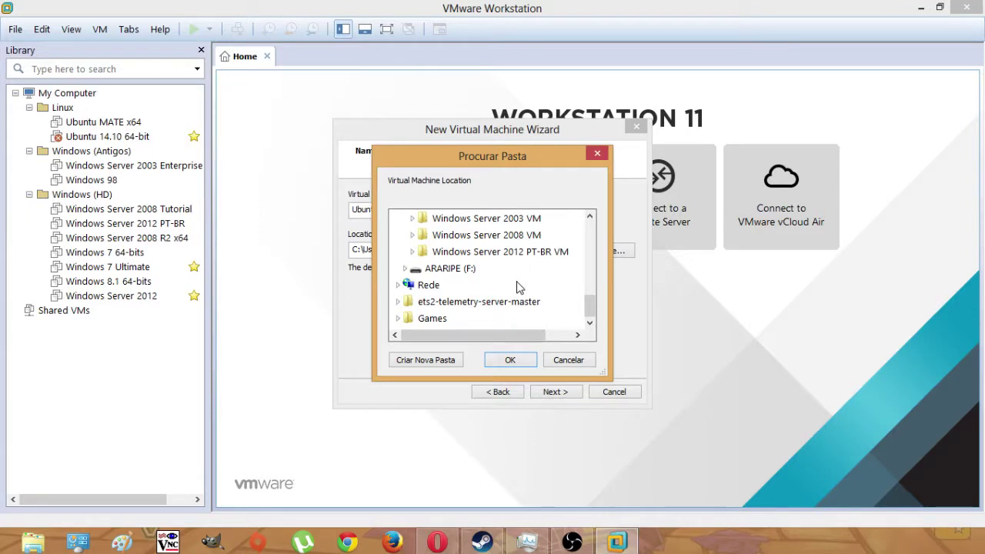
scroll(518, 287, up, 3)
click(492, 270)
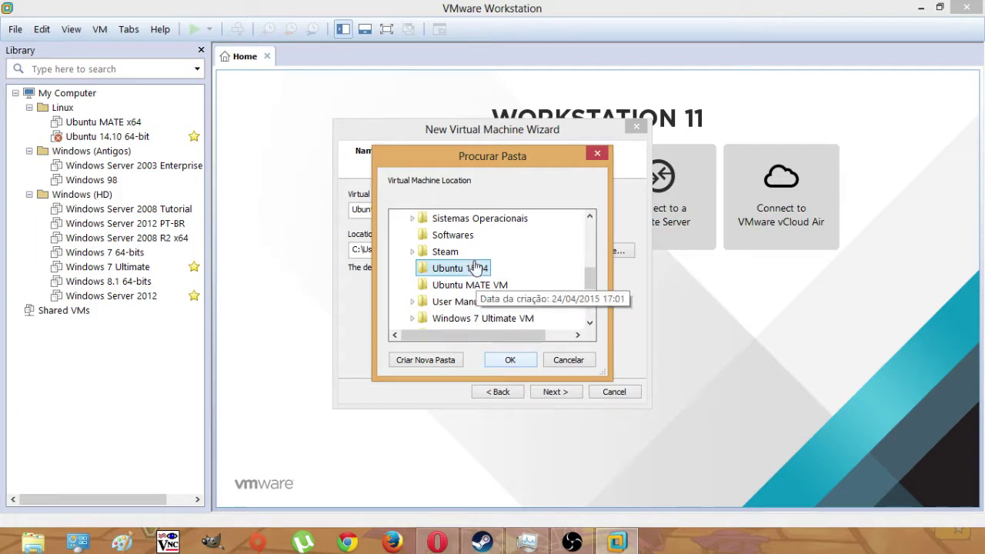
click(512, 360)
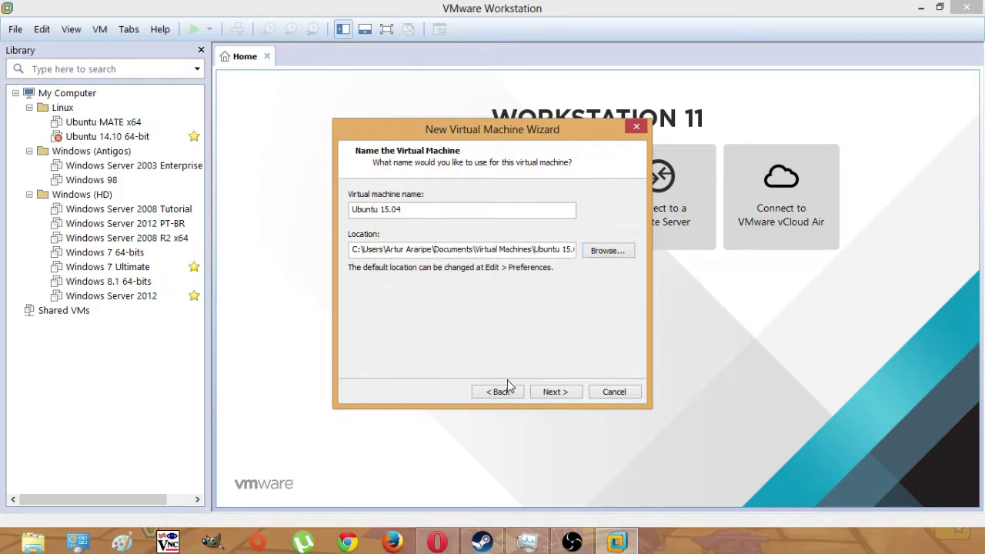
click(555, 391)
- Set the number of processors to 2 and continue to memory settings
click(502, 205)
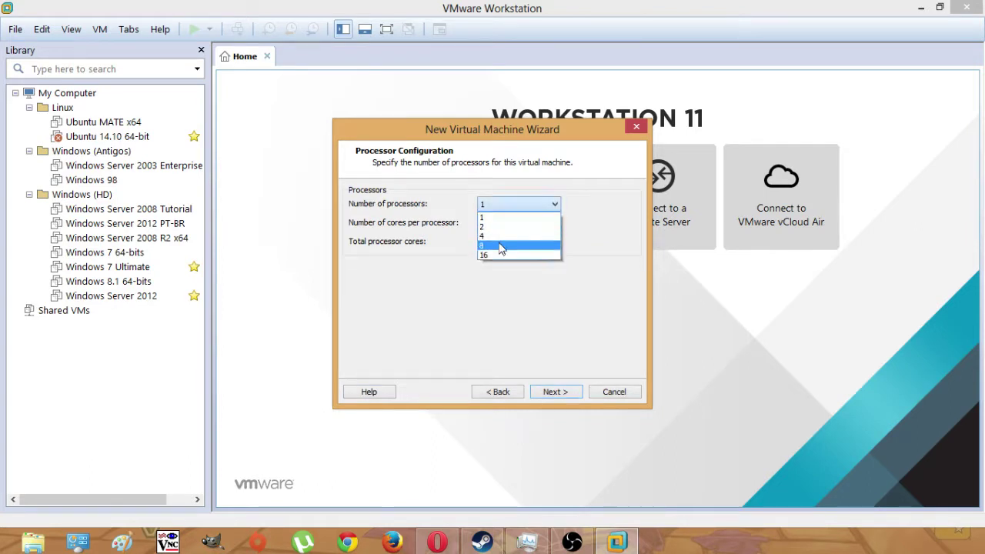
click(496, 227)
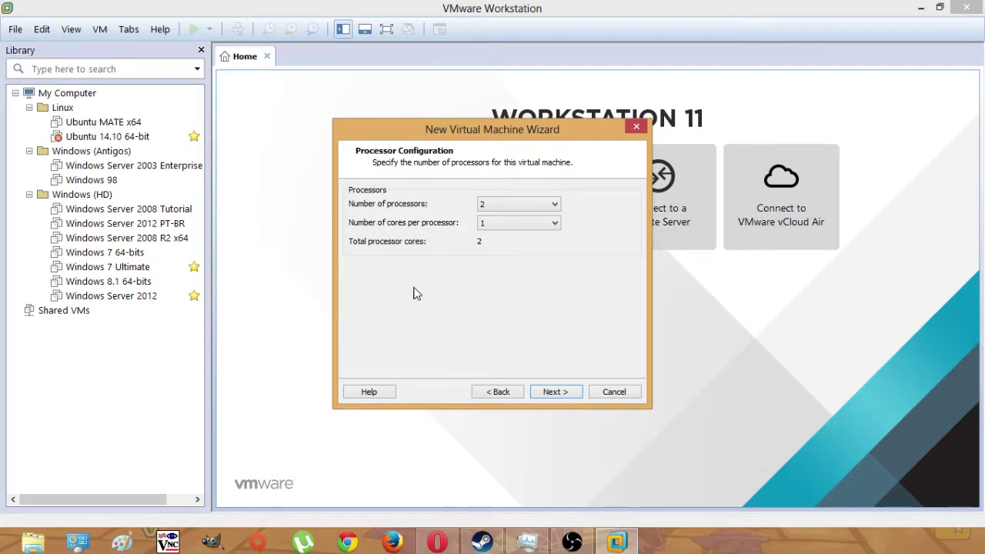
click(553, 394)
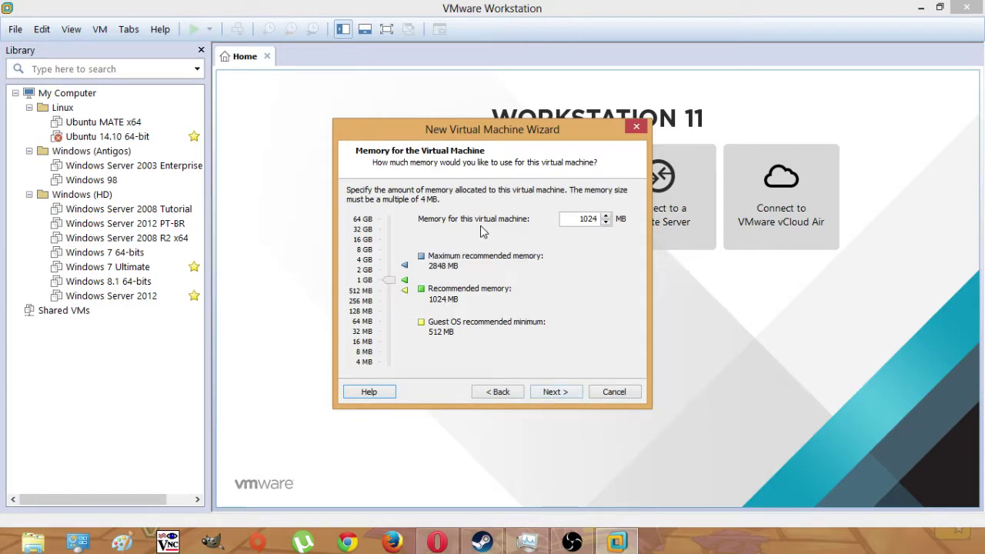
- Replace the virtual machine's memory amount with 1512 MB
drag(579, 219, 597, 222)
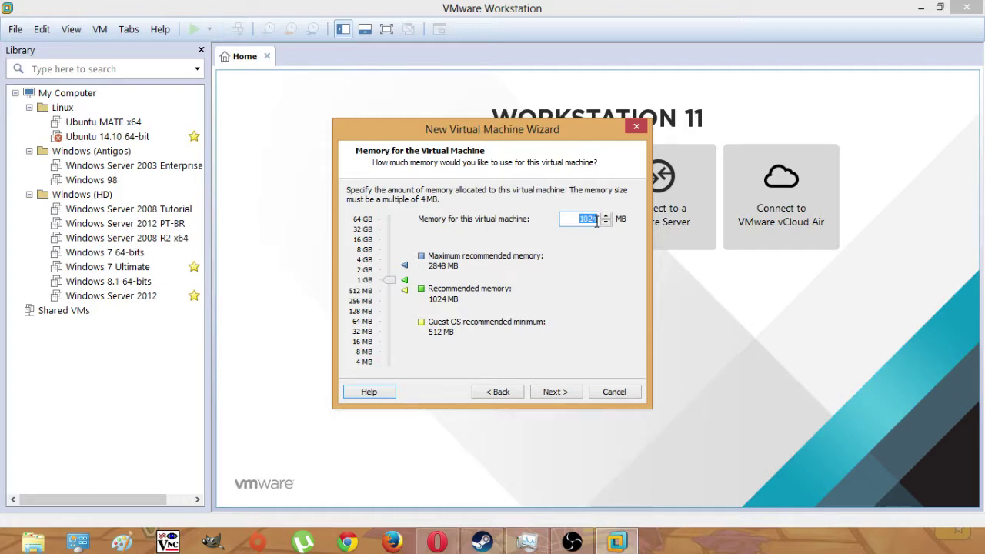
key(BackSpace)
text(1512)
- Choose bridged networking for the new VM and continue to the I/O controller page
click(557, 393)
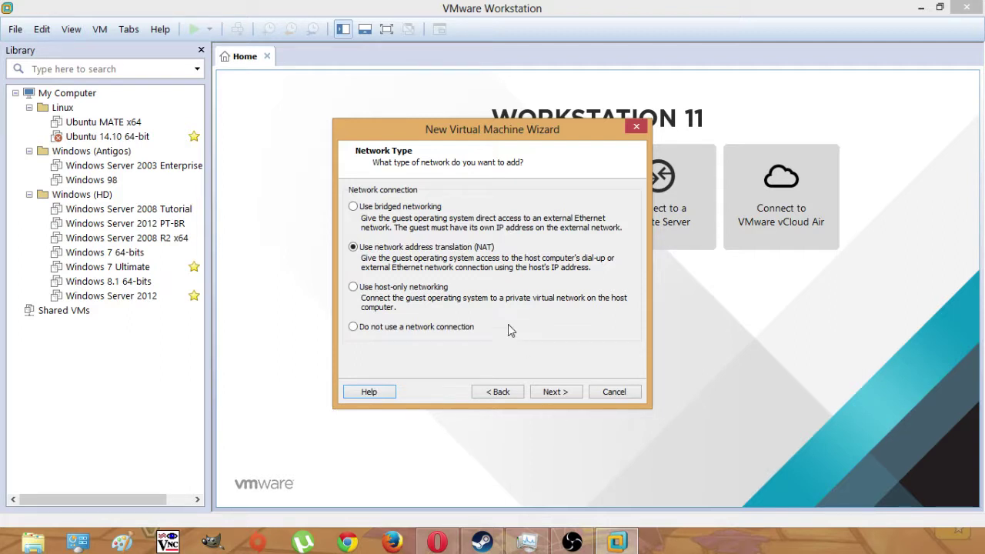
click(372, 207)
click(549, 391)
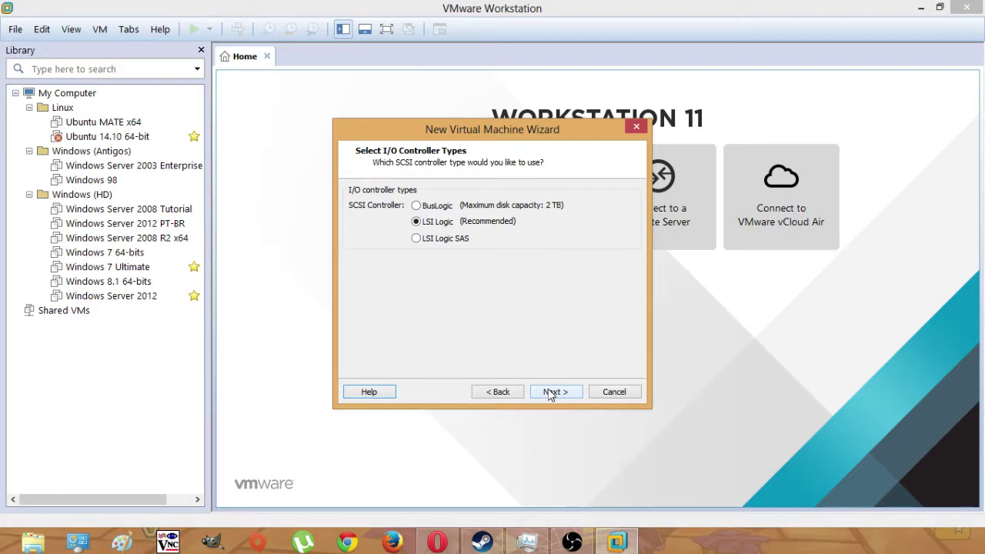
- Accept the LSI Logic controller, SCSI disk type and a new virtual disk
click(550, 393)
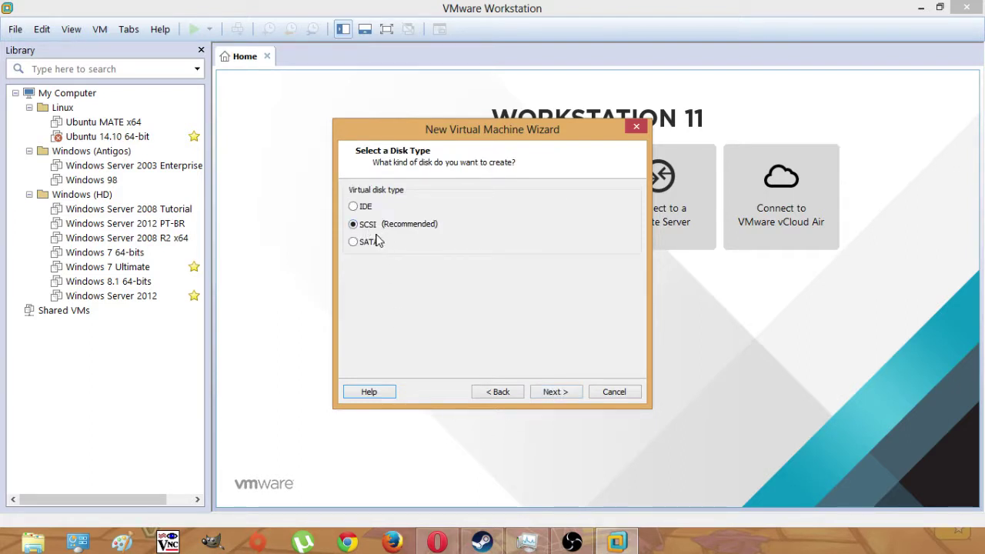
click(545, 392)
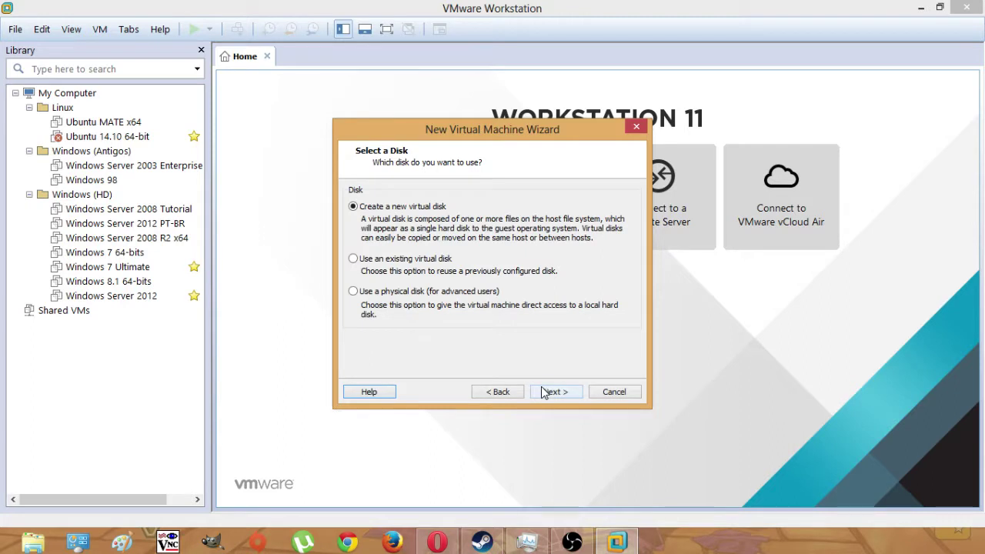
click(567, 392)
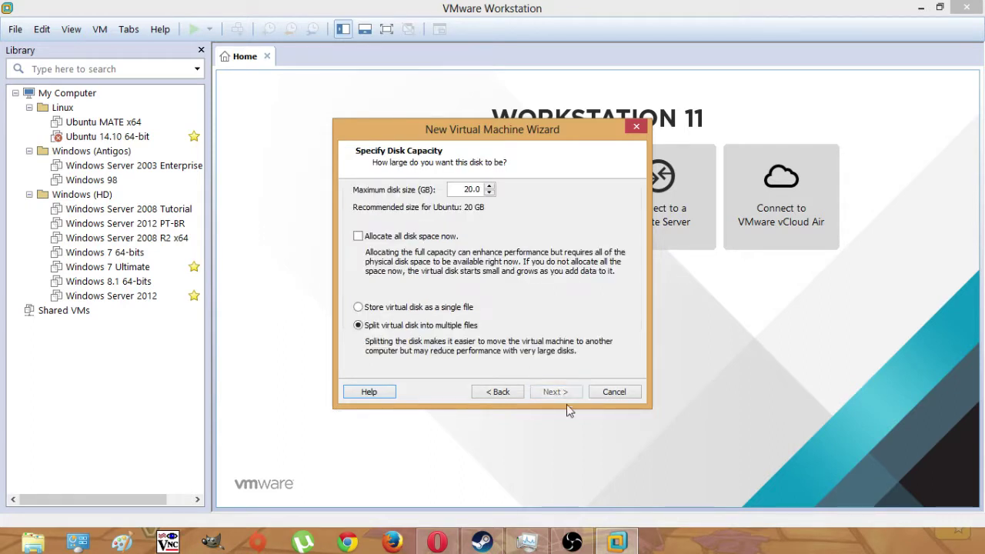
- Store the 20.0 GB virtual disk as a single file
click(377, 310)
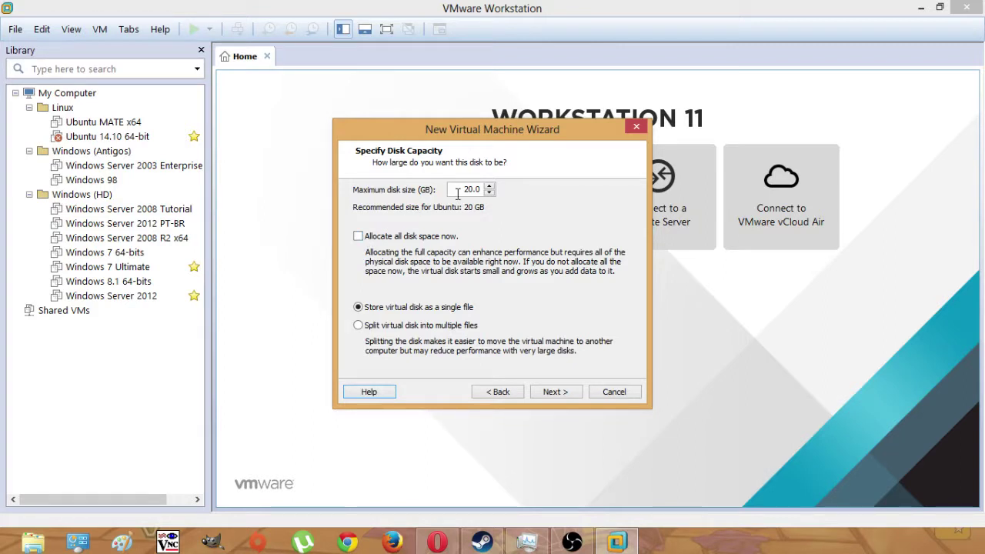
- Set the maximum disk size to 100 GB and continue to the disk file page
drag(455, 190, 483, 191)
text(100)
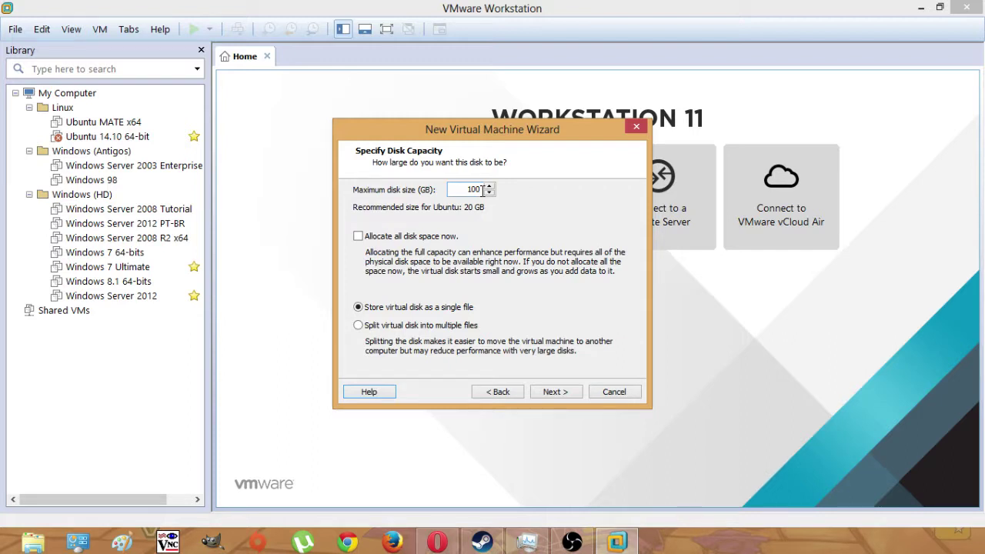
click(555, 391)
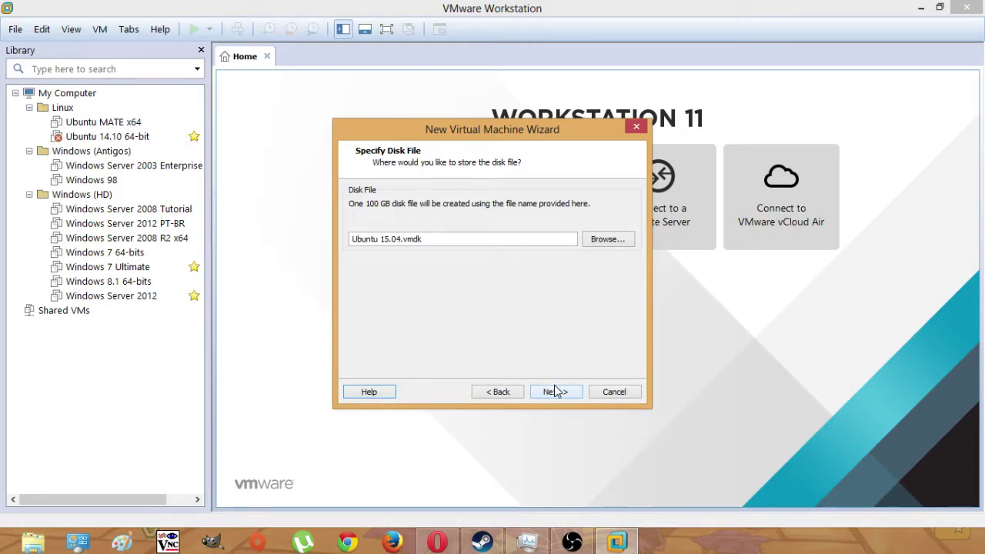
- Save the disk file as E:\Ubuntu 15.04\Ubuntu 15.04.vmdk
click(609, 238)
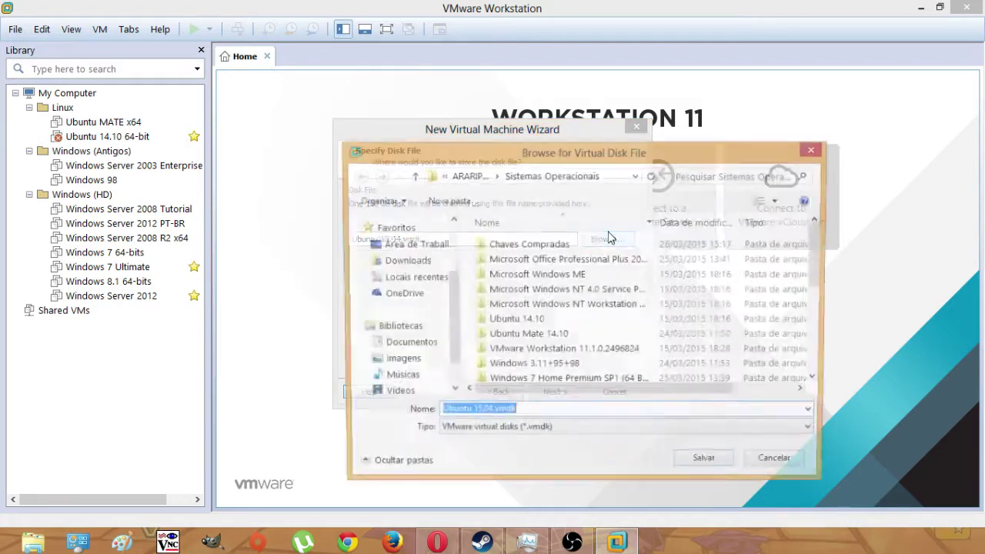
click(466, 177)
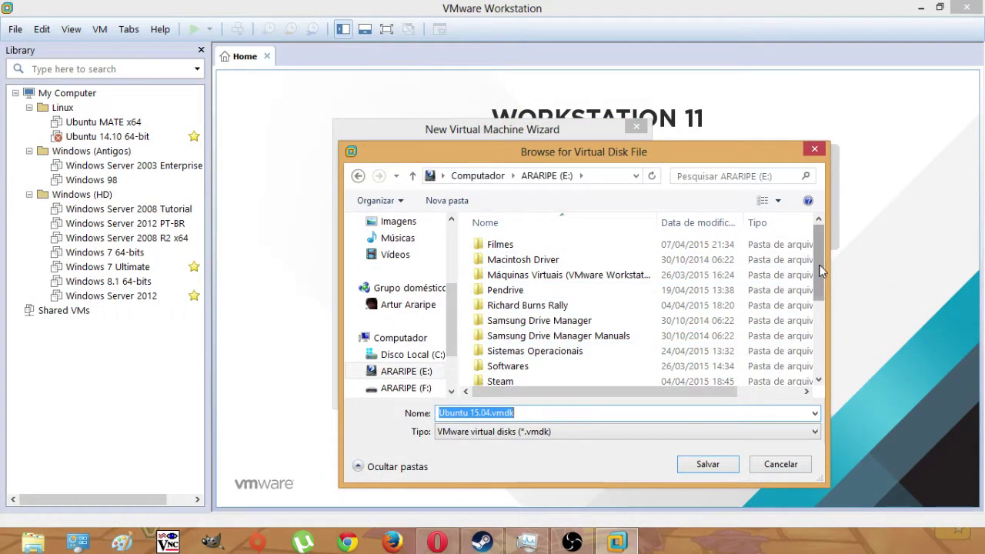
click(820, 346)
click(561, 262)
double_click(562, 261)
click(707, 464)
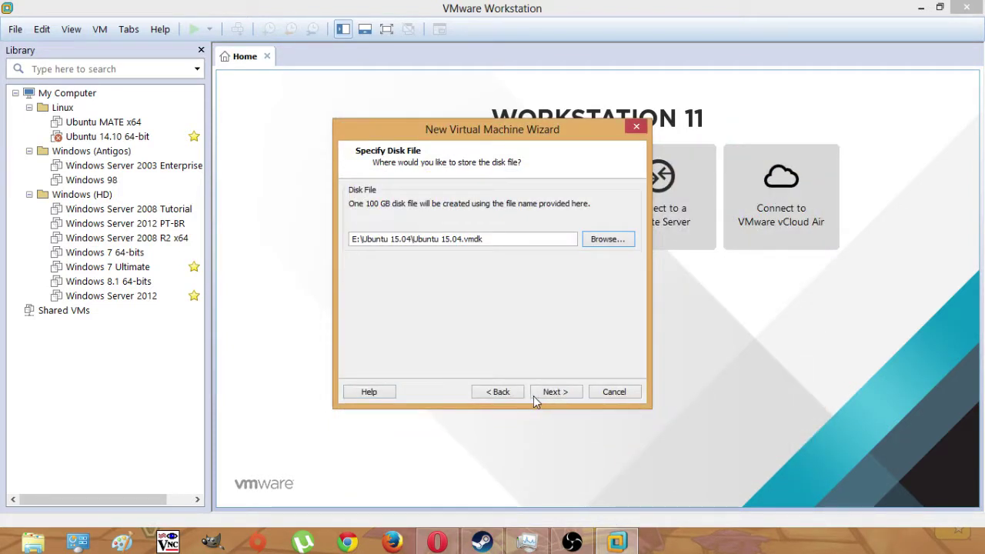
- Review the summary: Ubuntu 15.04 at E:\Ubuntu 15.04, 100 GB disk, 1512 MB, bridged
click(543, 392)
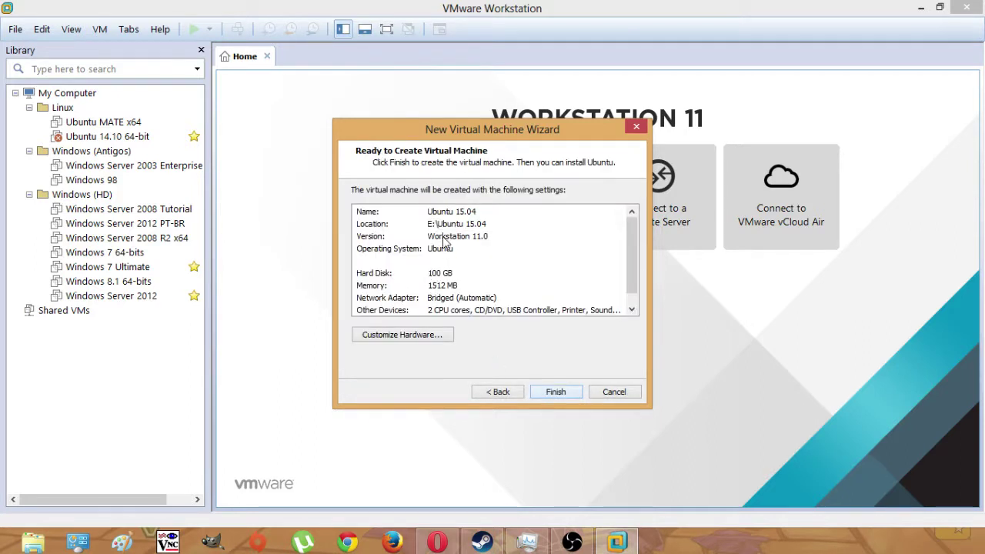
scroll(578, 256, down, 1)
scroll(542, 265, up, 1)
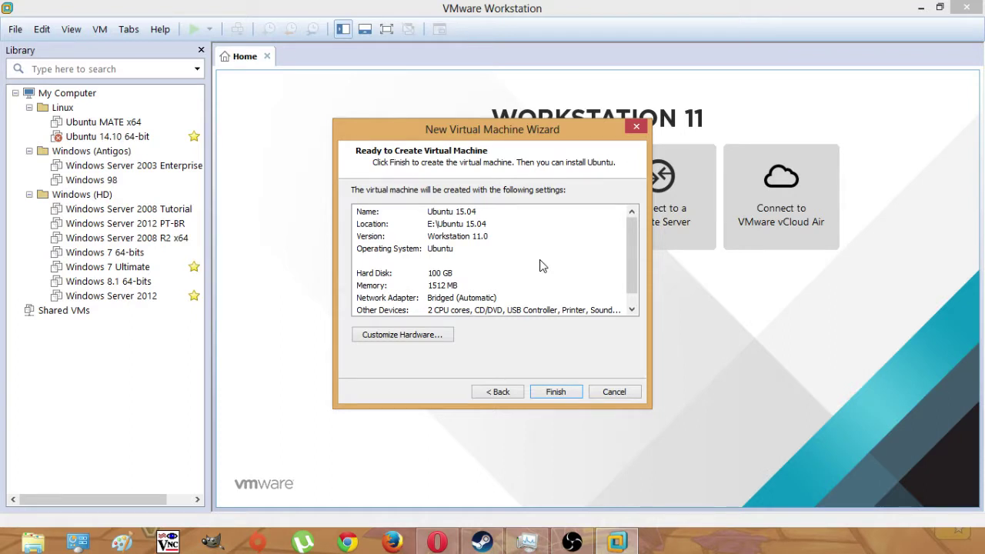
- Finish the wizard to create the Ubuntu 15.04 VM, then switch to full screen
click(555, 392)
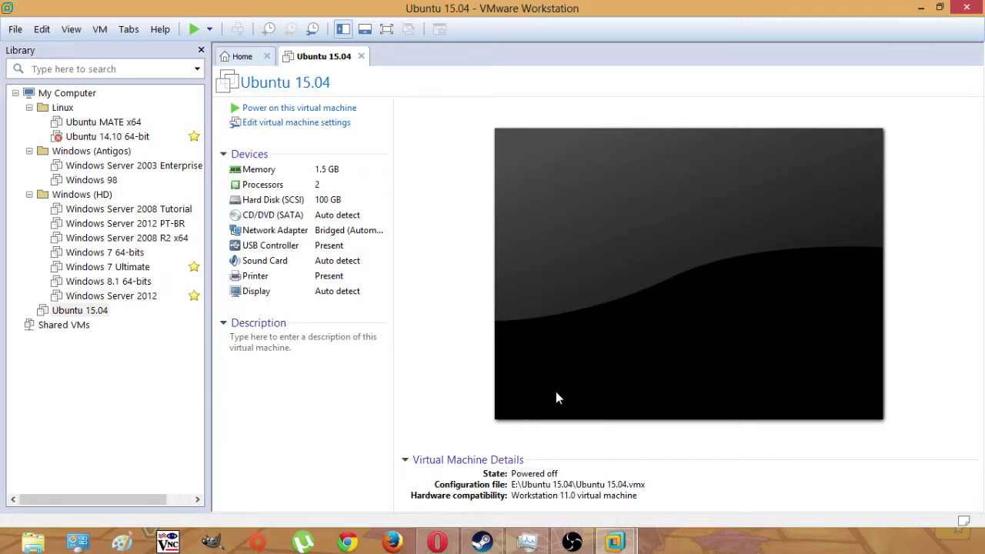
click(386, 34)
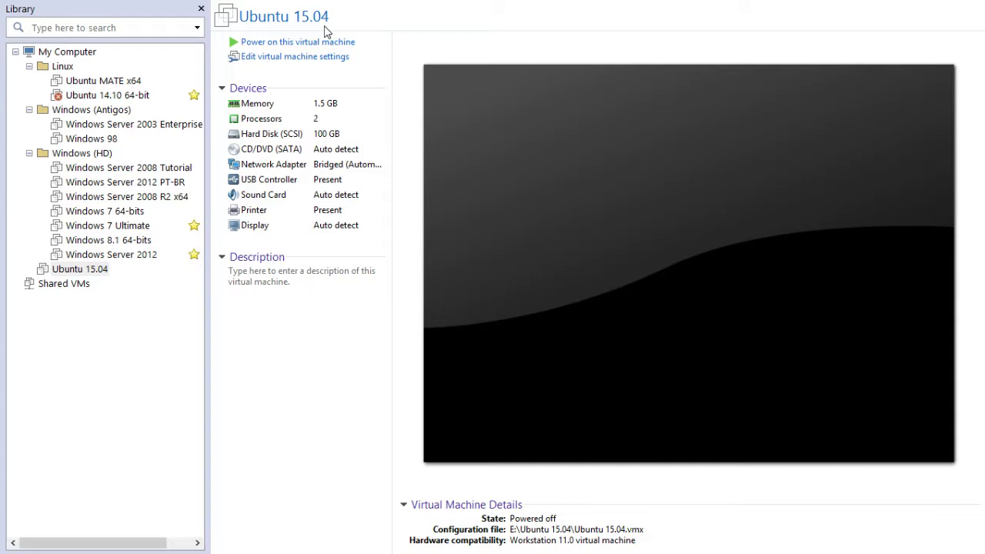
- Power on the Ubuntu 15.04 virtual machine
click(328, 44)
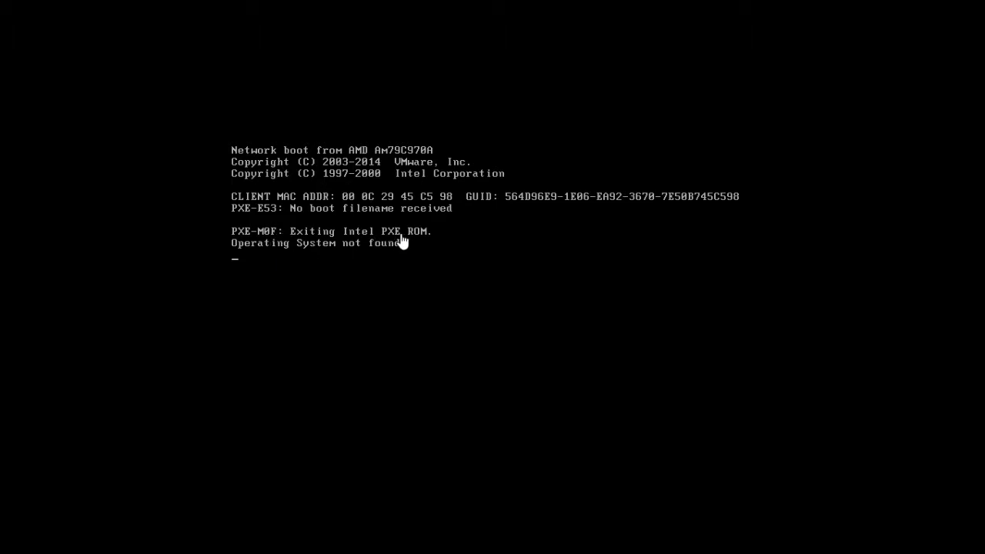
- Open the CD/DVD (SATA) drive settings from the VM's Removable Devices menu
mouse_move(616, 5)
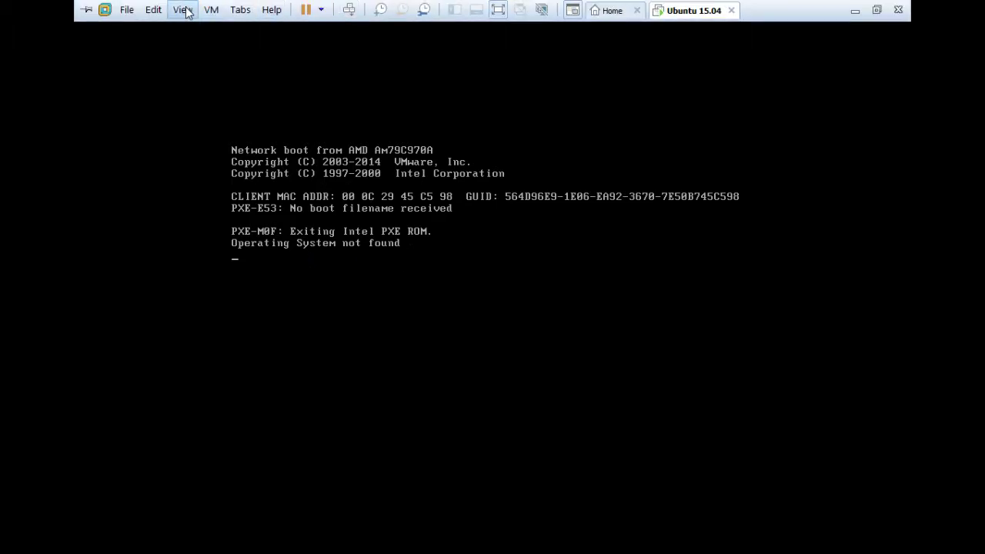
click(241, 10)
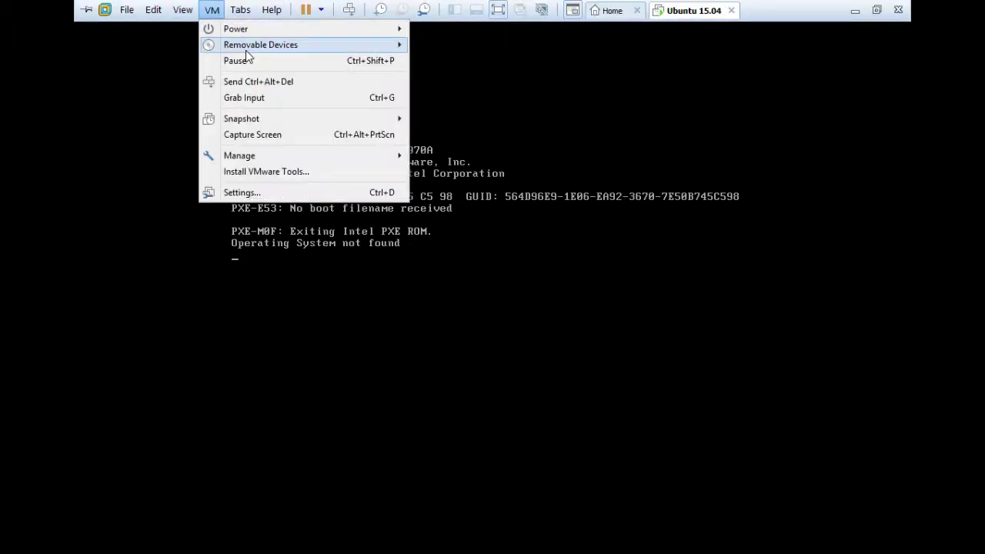
mouse_move(247, 48)
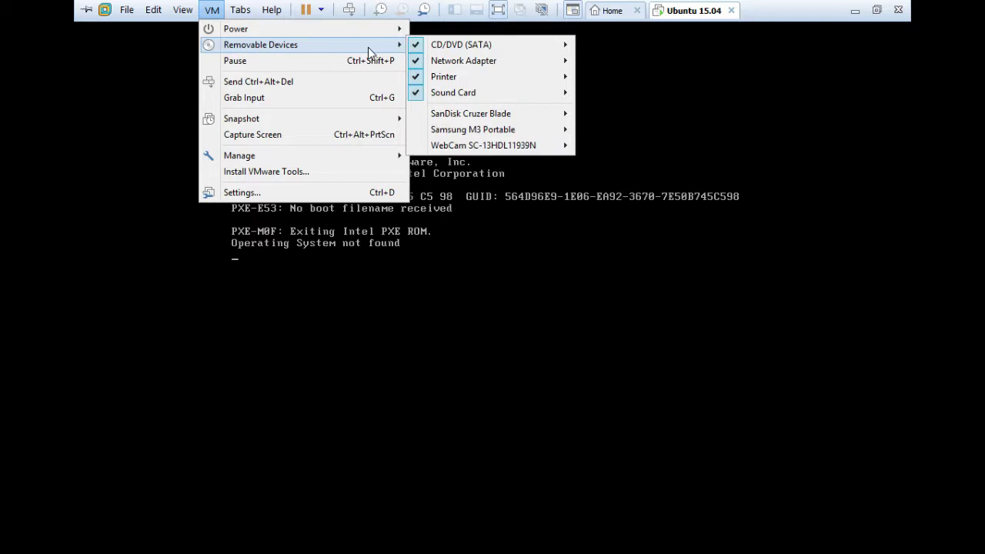
mouse_move(550, 48)
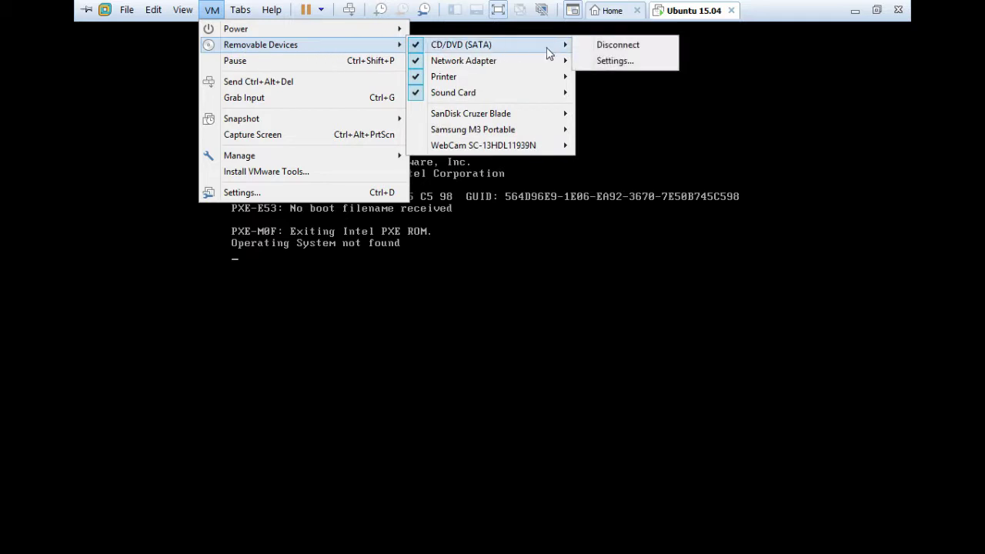
click(601, 62)
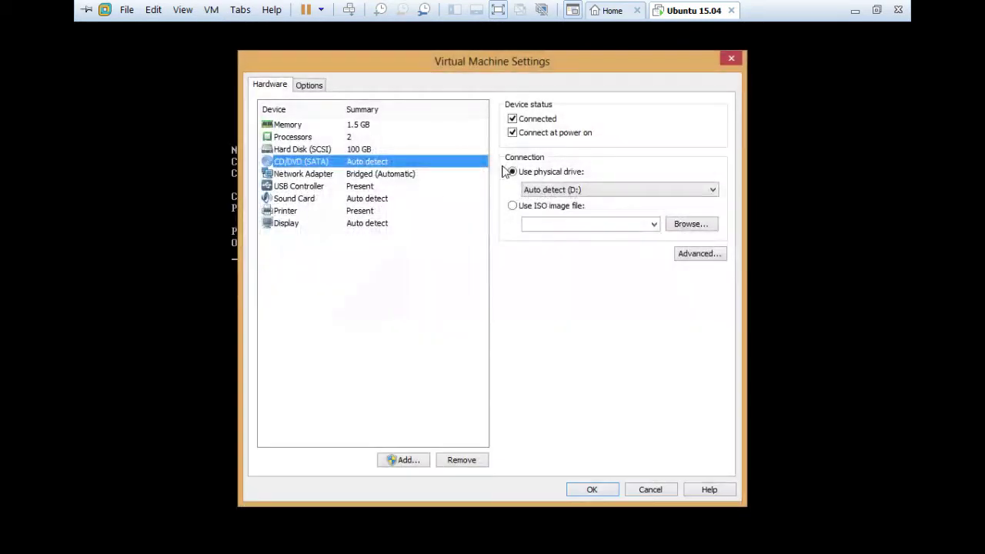
- Attach ubuntu-15.04-desktop-i386.iso from E:\Sistemas Operacionais as the drive's ISO image
click(542, 207)
click(691, 224)
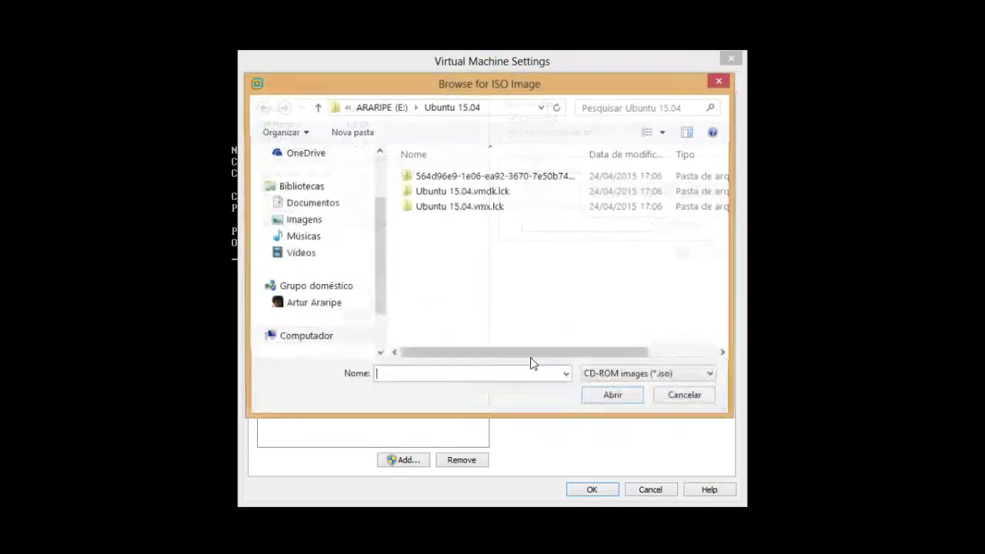
click(395, 107)
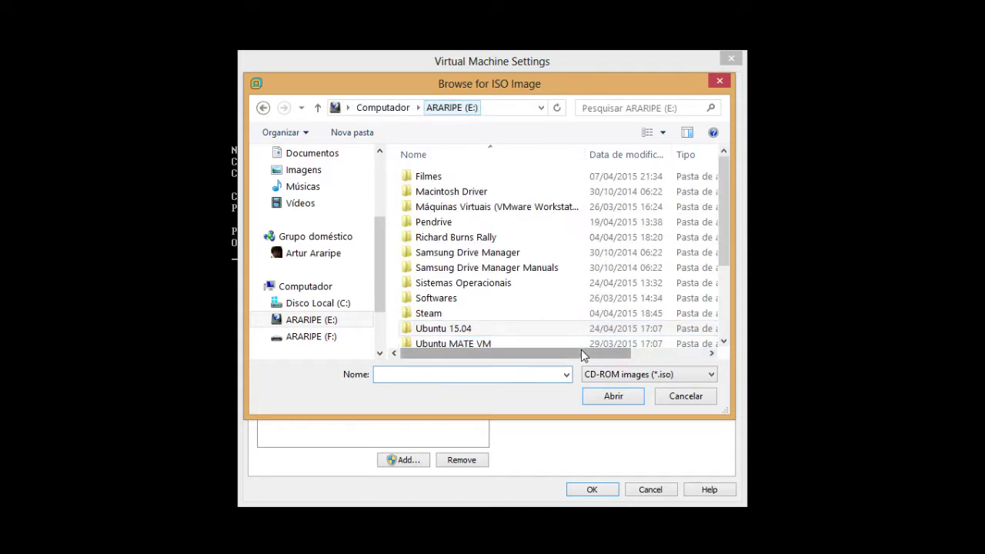
double_click(520, 288)
drag(728, 205, 722, 338)
click(557, 341)
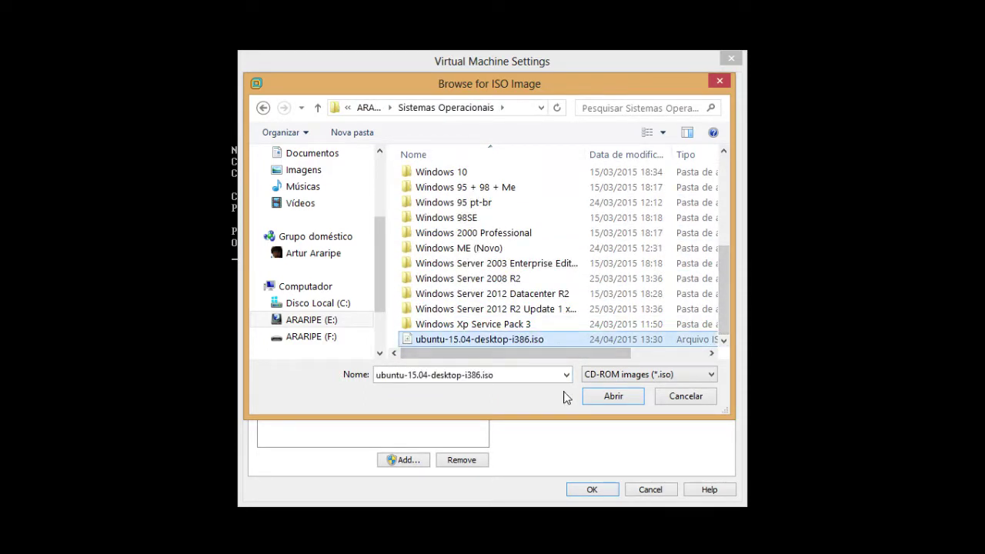
click(608, 398)
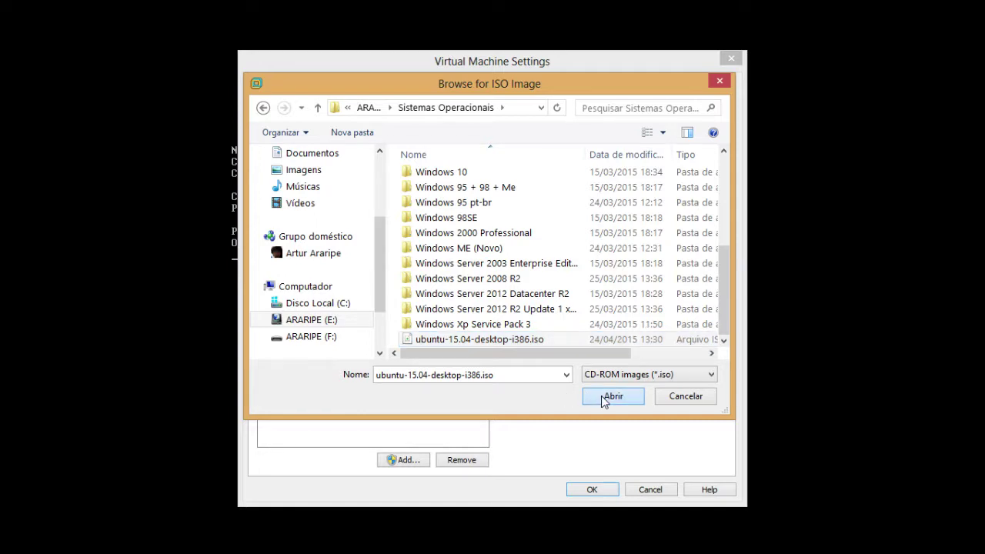
click(609, 490)
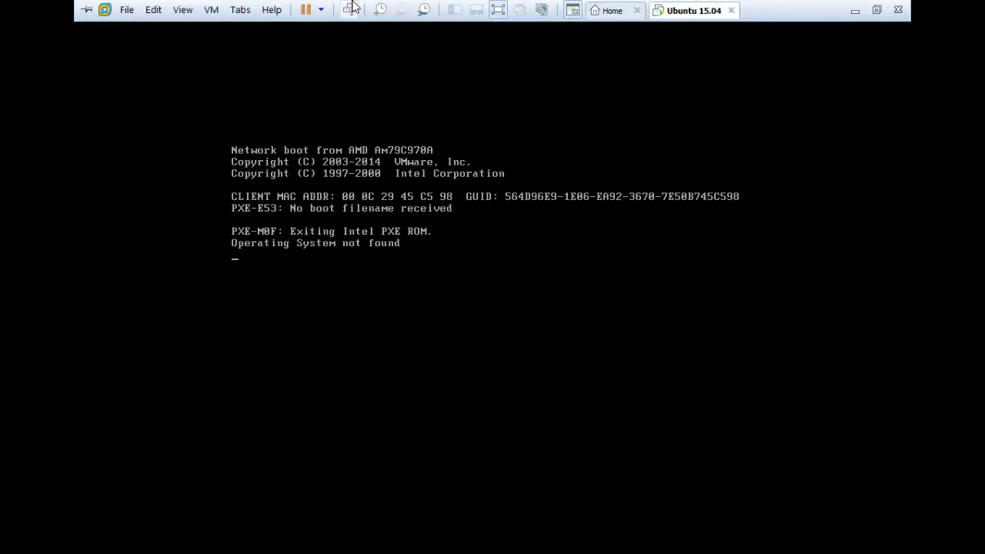
- Shut down the Ubuntu 15.04 guest and confirm the shutdown
click(322, 10)
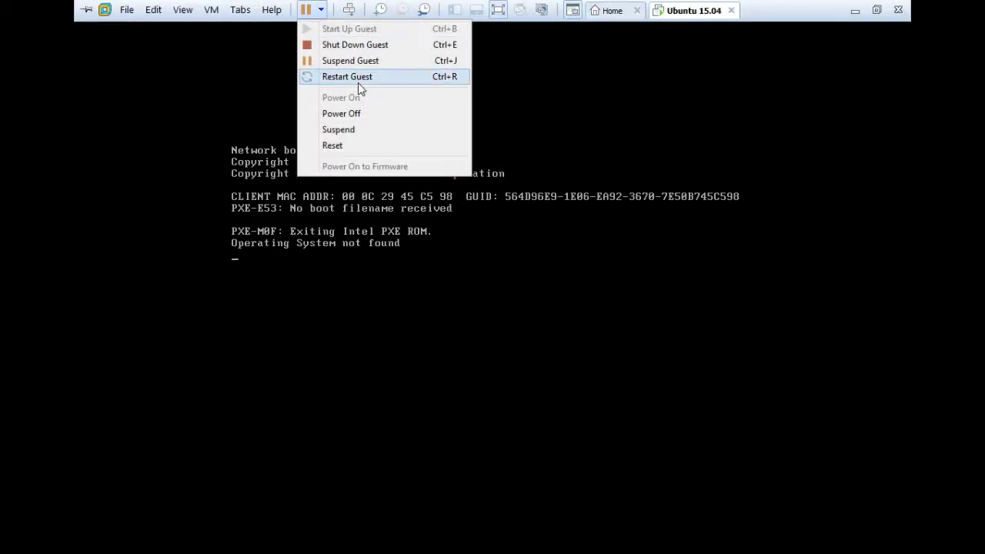
click(383, 44)
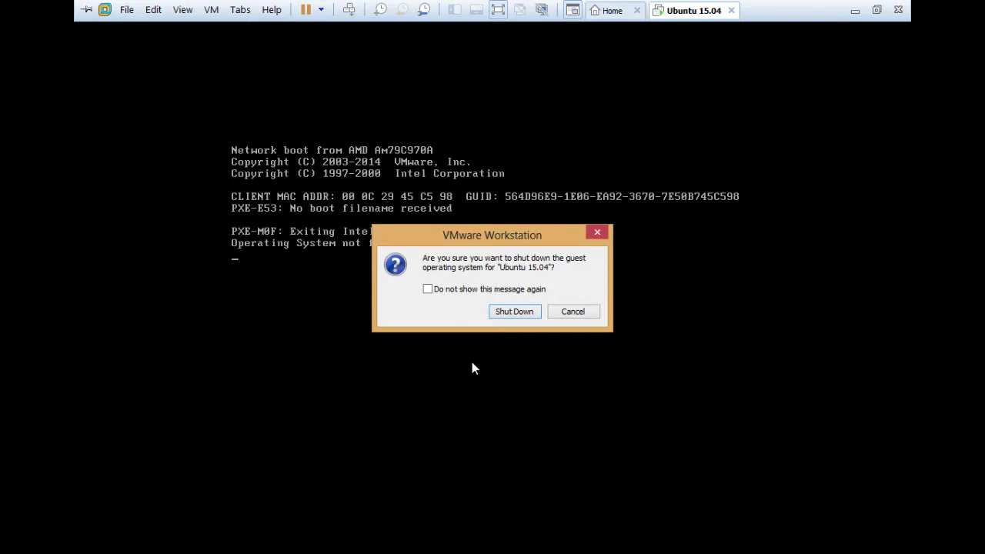
click(523, 315)
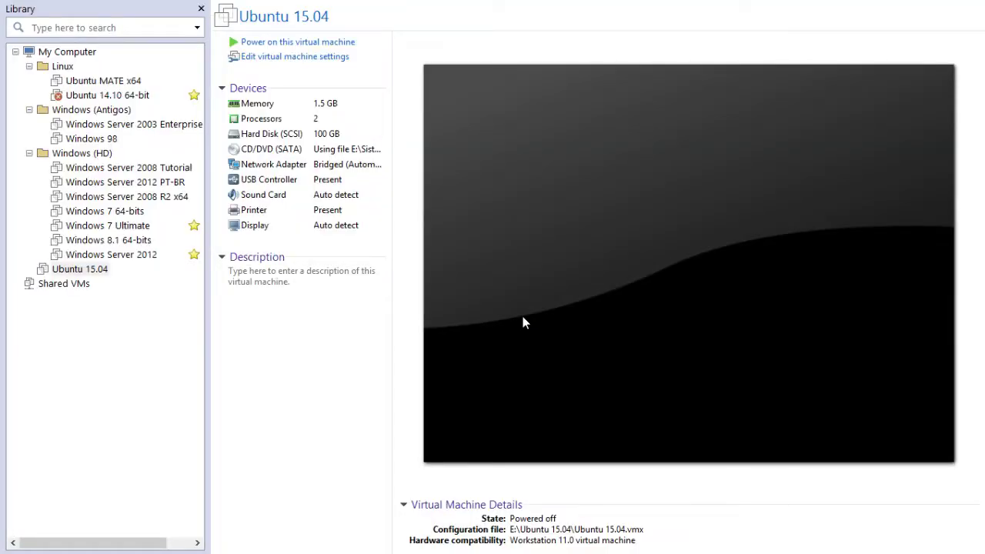
- Power on the Ubuntu 15.04 VM so it starts booting from the Ubuntu disc image
click(360, 44)
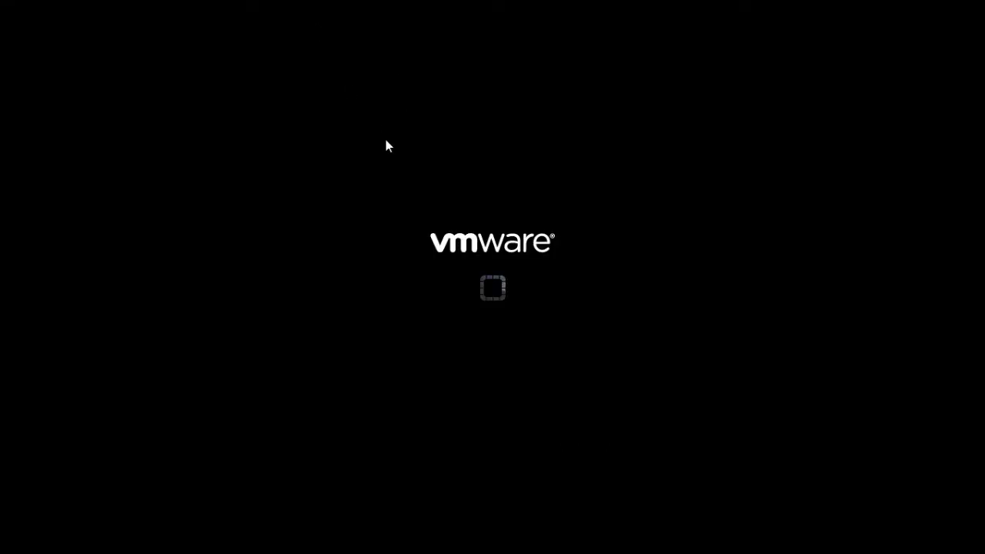
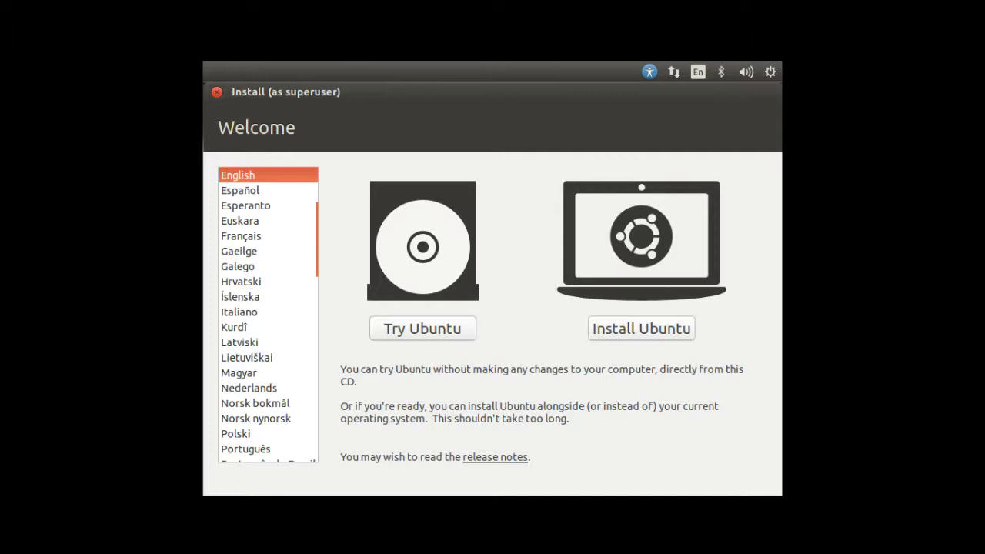
- Choose Português do Brasil as the installer language and start installing Ubuntu
scroll(319, 327, down, 1)
scroll(319, 327, down, 4)
click(282, 270)
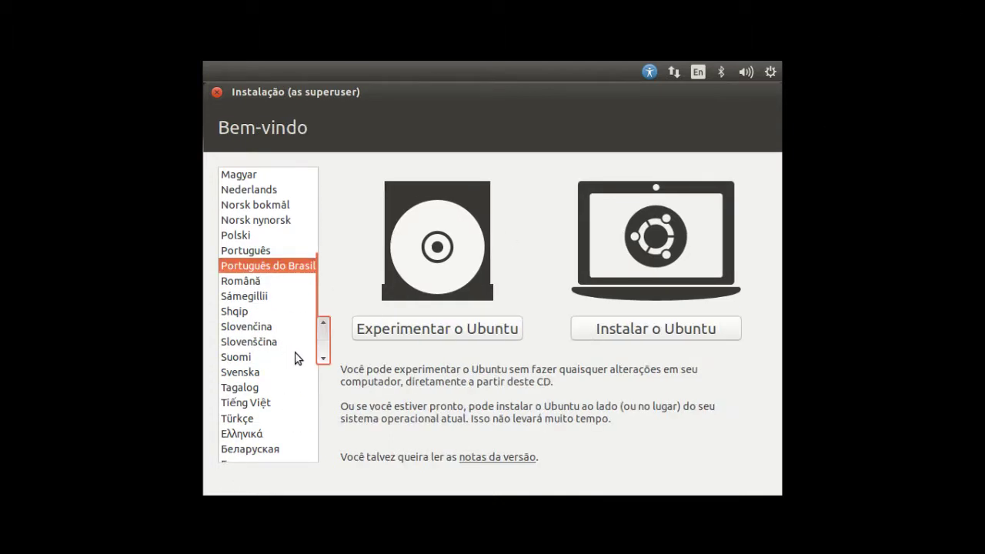
click(646, 330)
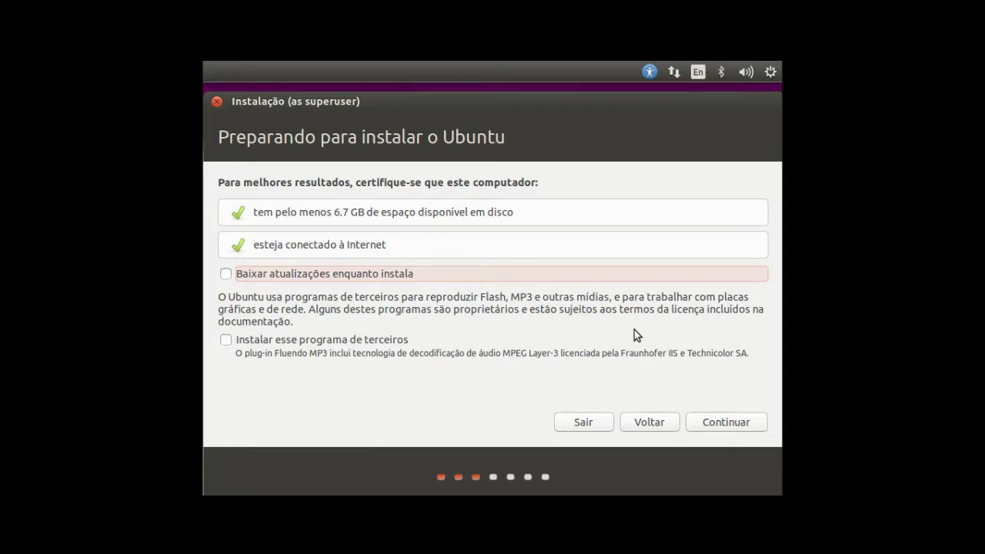
- Enable downloading updates and installing third-party software, then continue past the preparation checks
click(284, 277)
click(312, 342)
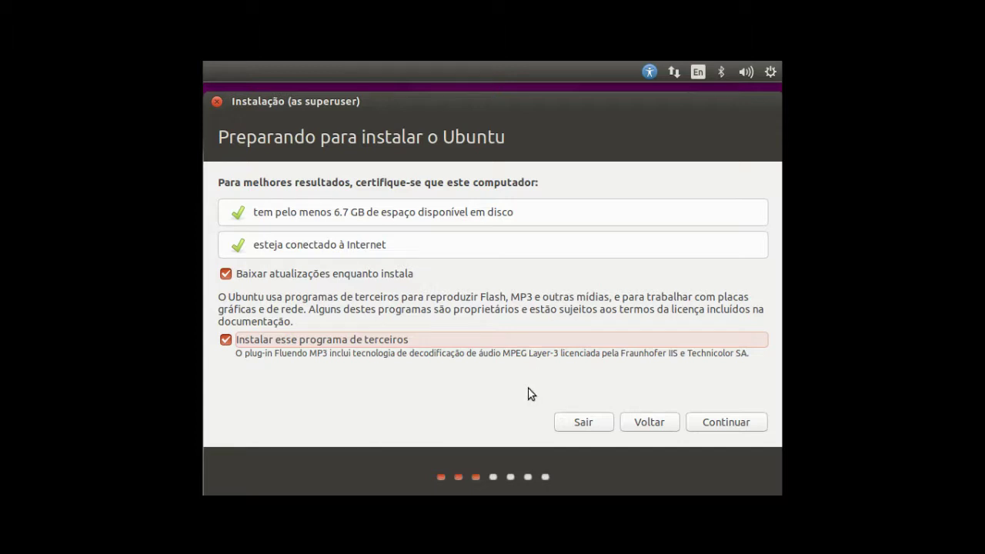
click(722, 422)
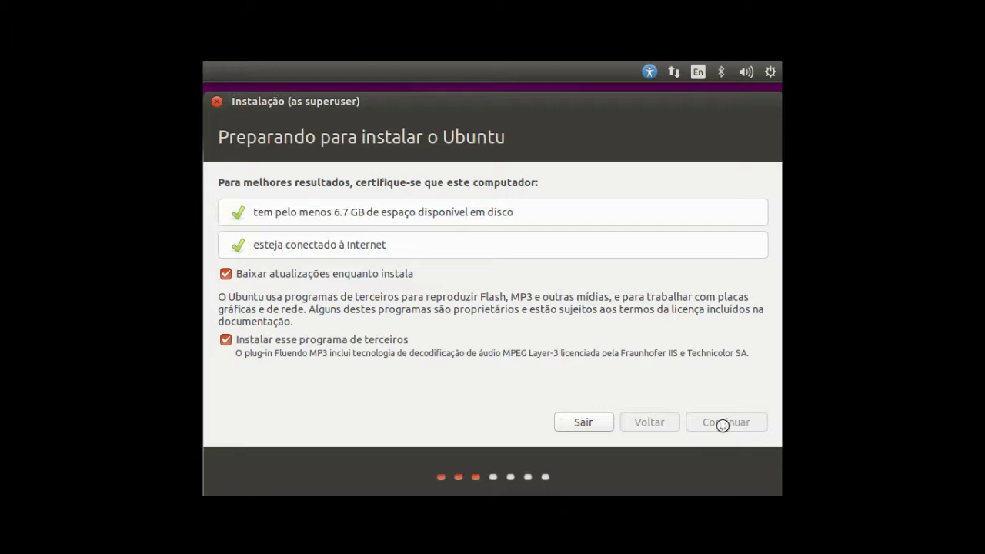
click(722, 425)
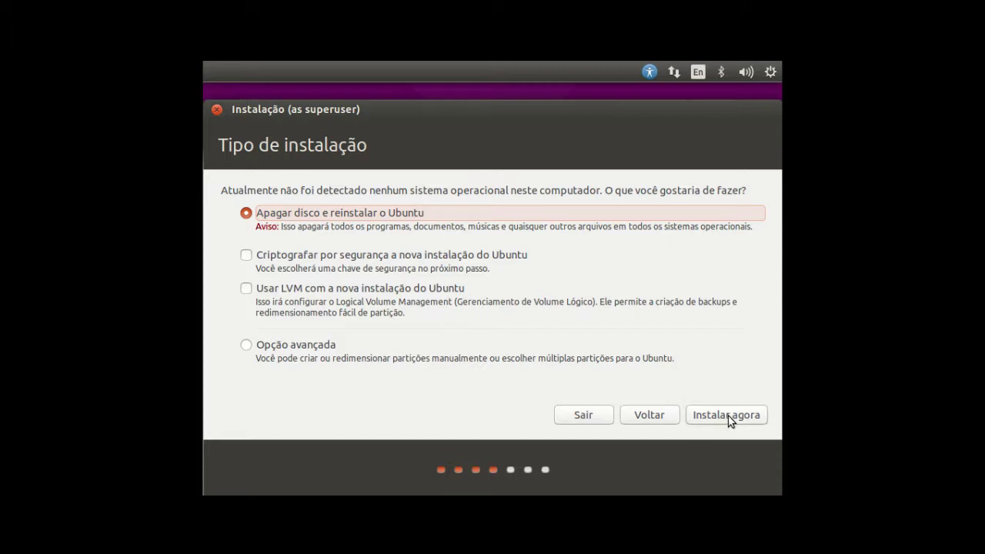
- Install now with the whole disk erased, confirming the ext4 and swap partition changes
click(728, 416)
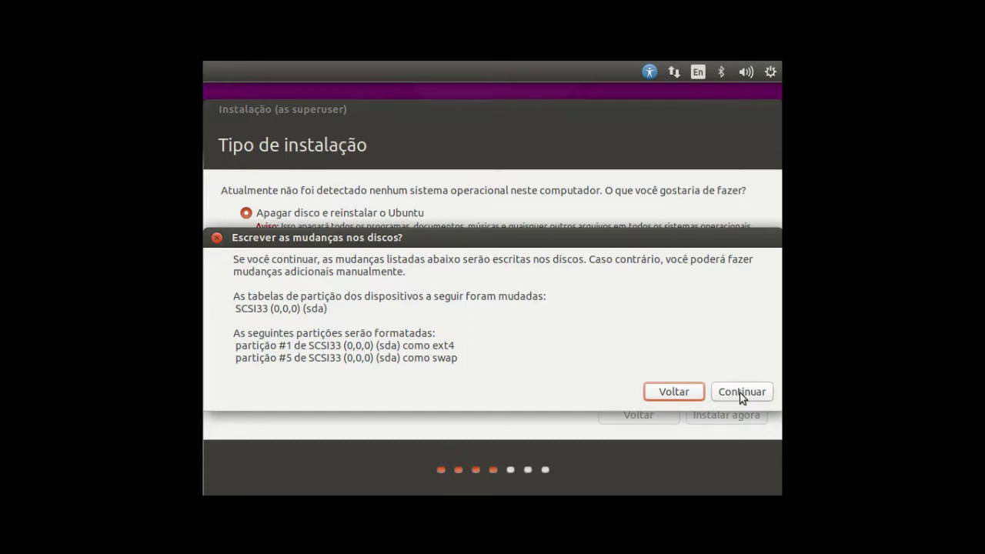
click(740, 393)
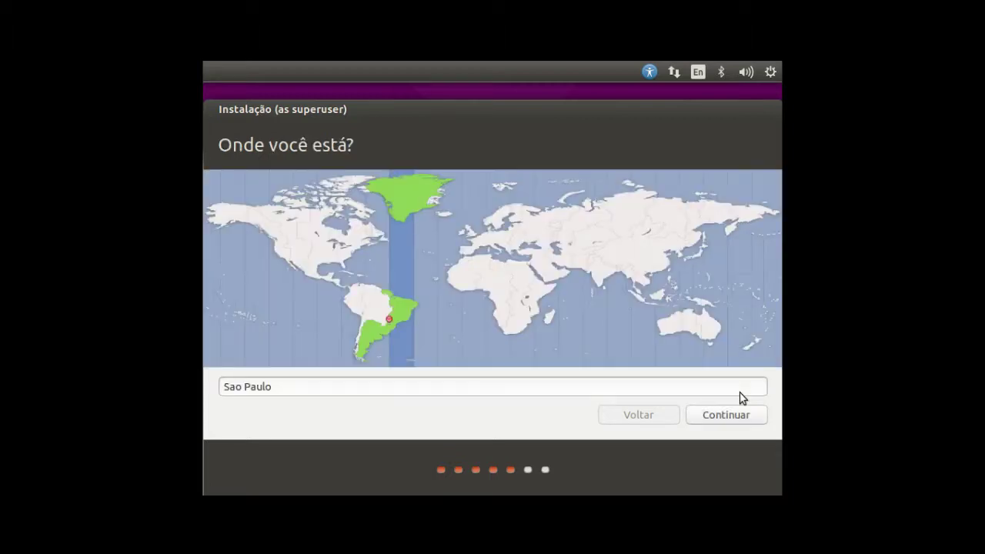
- Replace Sao Paulo with Juiz de Fora, Minas Gerais as the location and continue
drag(301, 384, 204, 385)
text(Juiz de Fora)
key(BackSpace)
key(BackSpace)
key(BackSpace)
key(BackSpace)
key(BackSpace)
key(BackSpace)
key(BackSpace)
text(F)
key(BackSpace)
key(BackSpace)
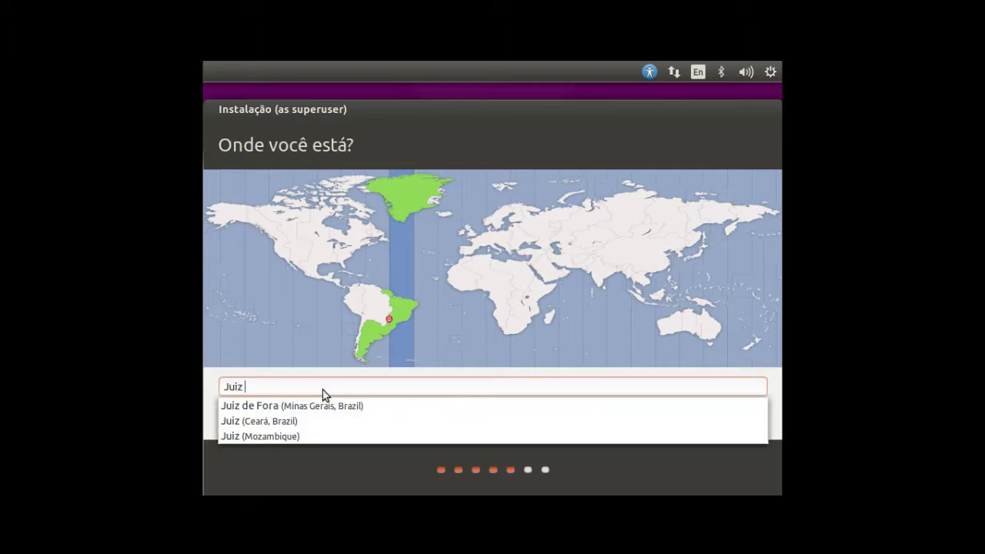
click(385, 332)
click(385, 333)
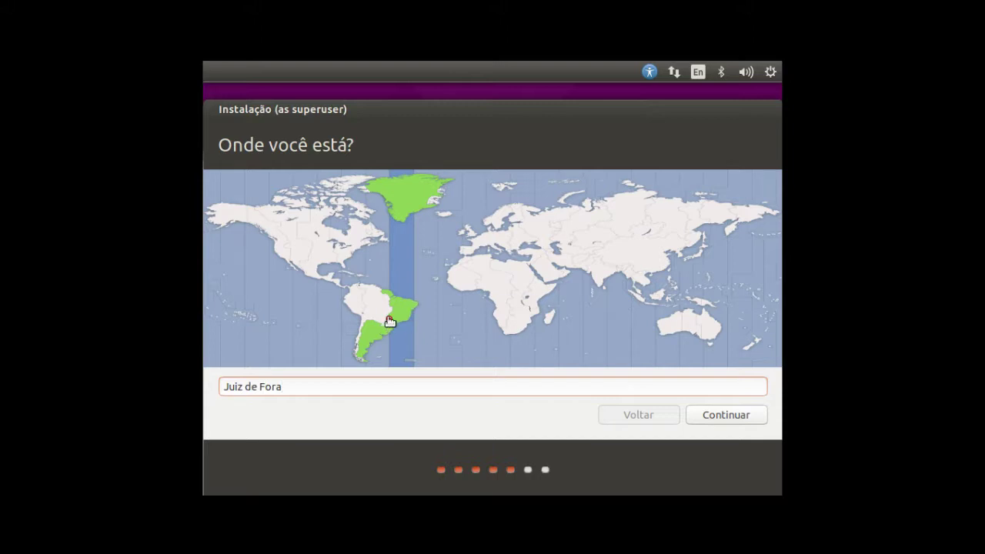
click(738, 416)
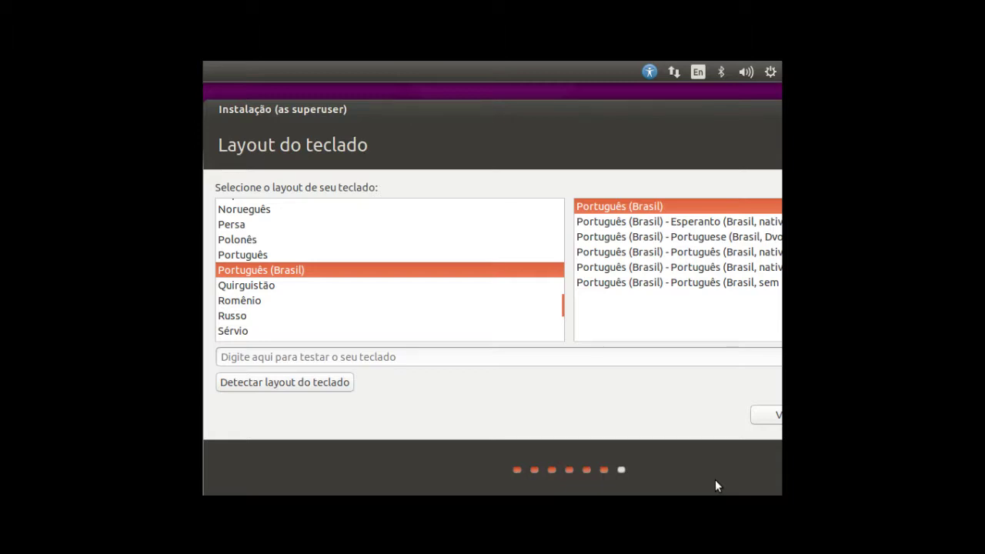
- Type accented sample text like 'çuçuarans' to test the Português (Brasil) layout, then continue
click(599, 358)
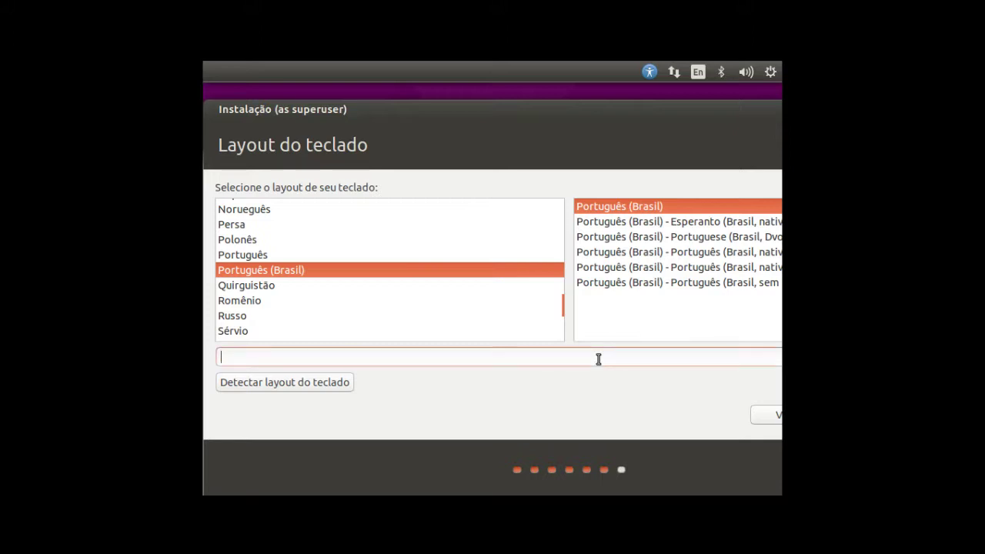
text(Português do Brasil h)
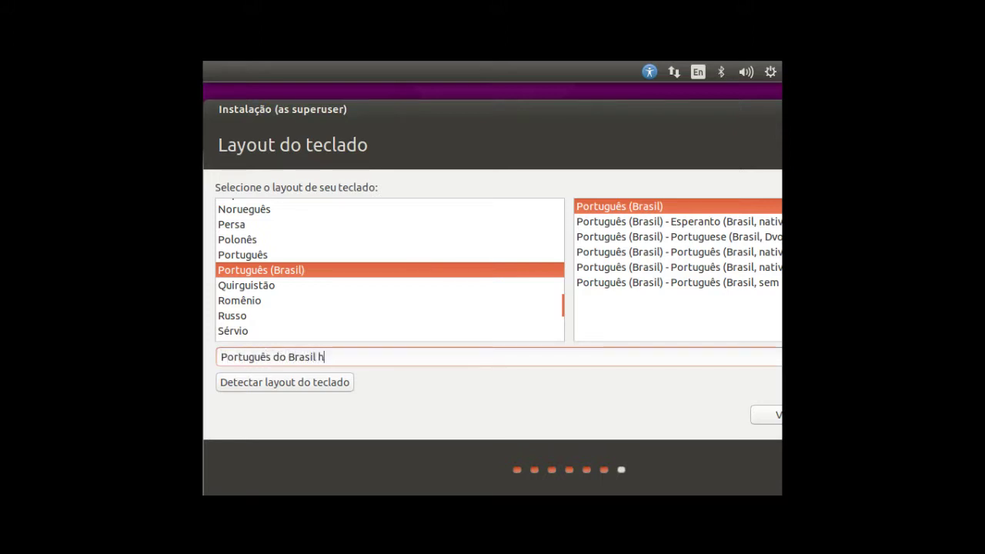
text(uehue çuç)
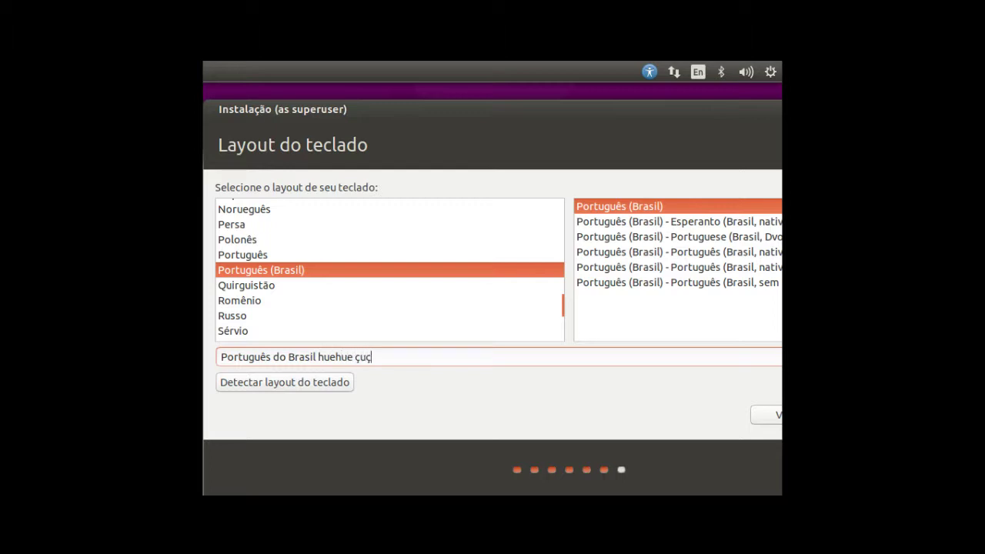
text(uarans)
key(Home)
text(a)
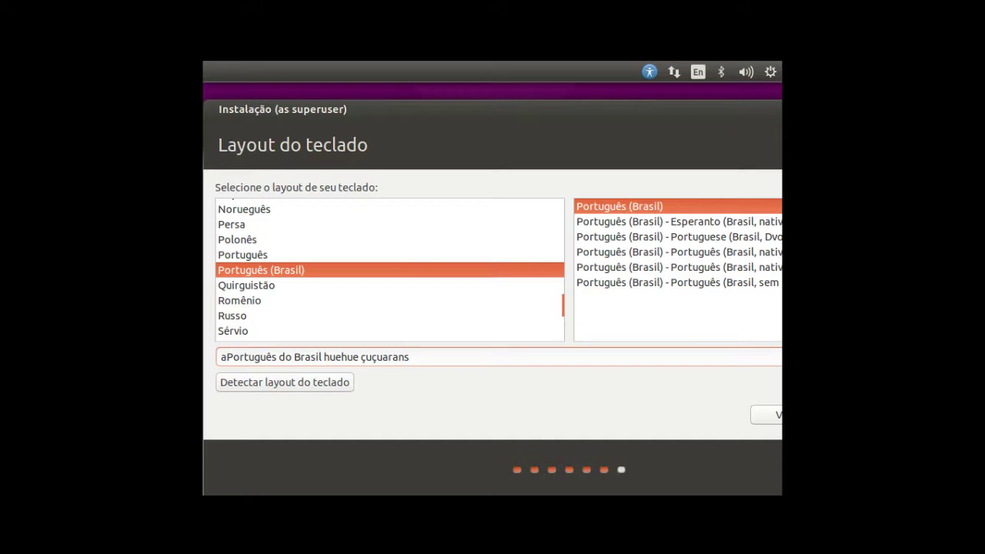
text(?//////?www)
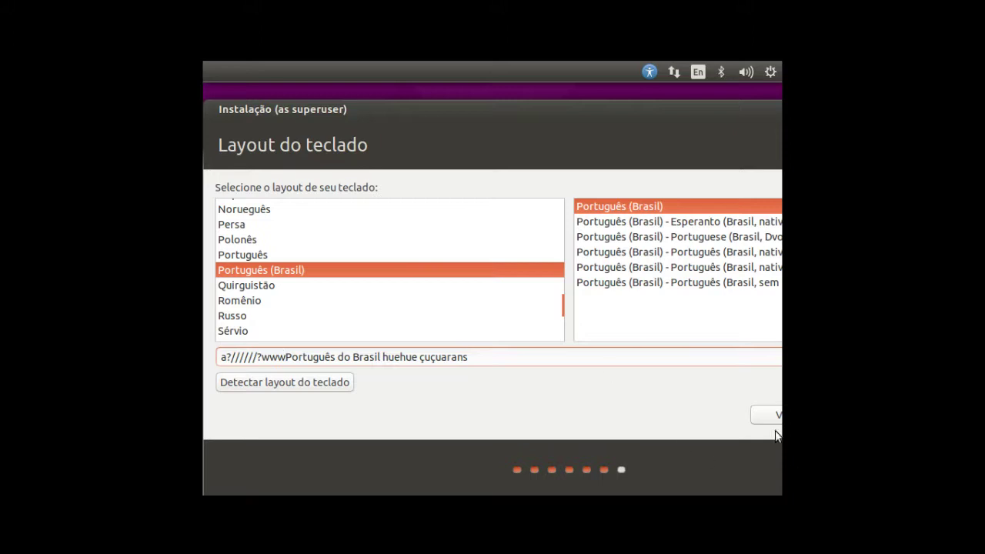
click(535, 357)
click(762, 416)
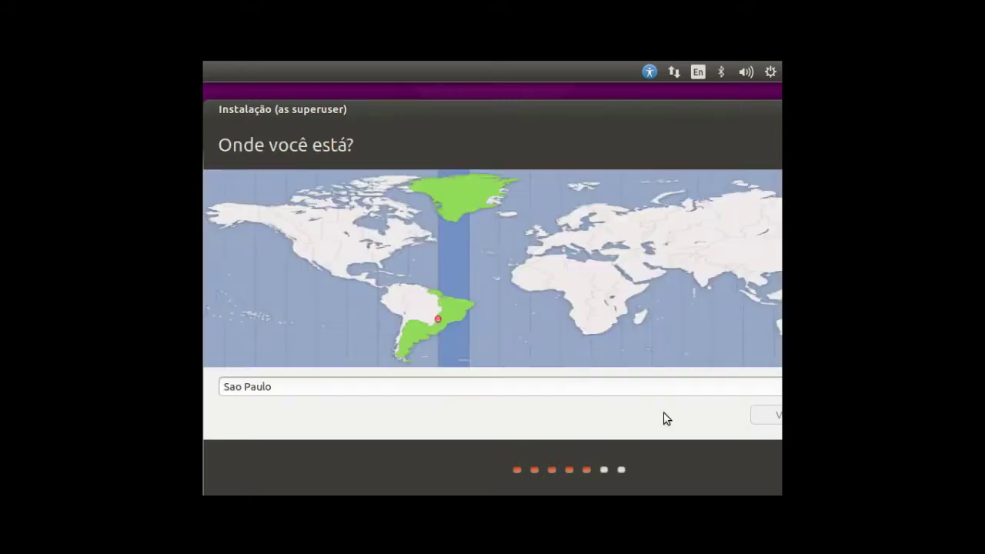
- Replace Sao Paulo by typing 'Juiz' and picking Juiz de Fora from the suggestions
triple_click(470, 387)
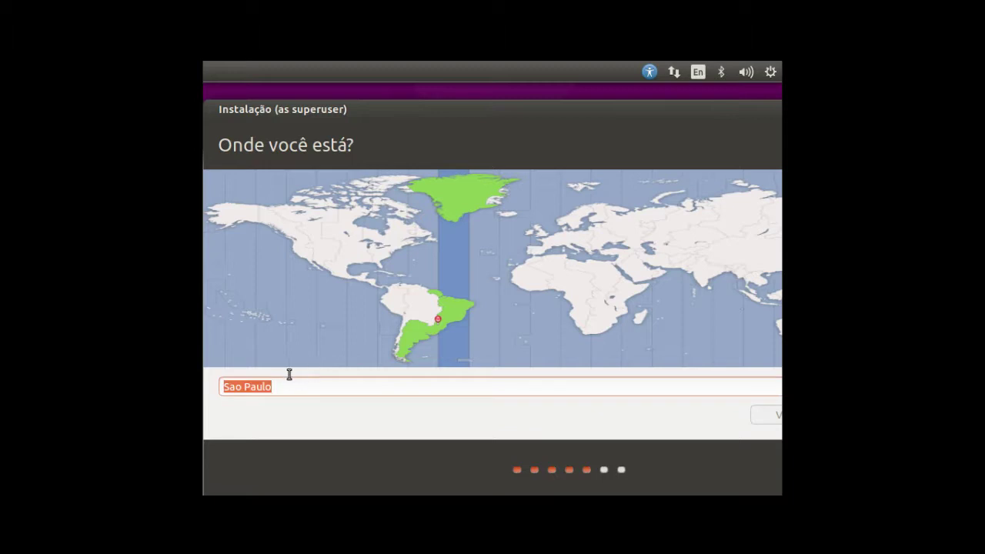
text(Juiz)
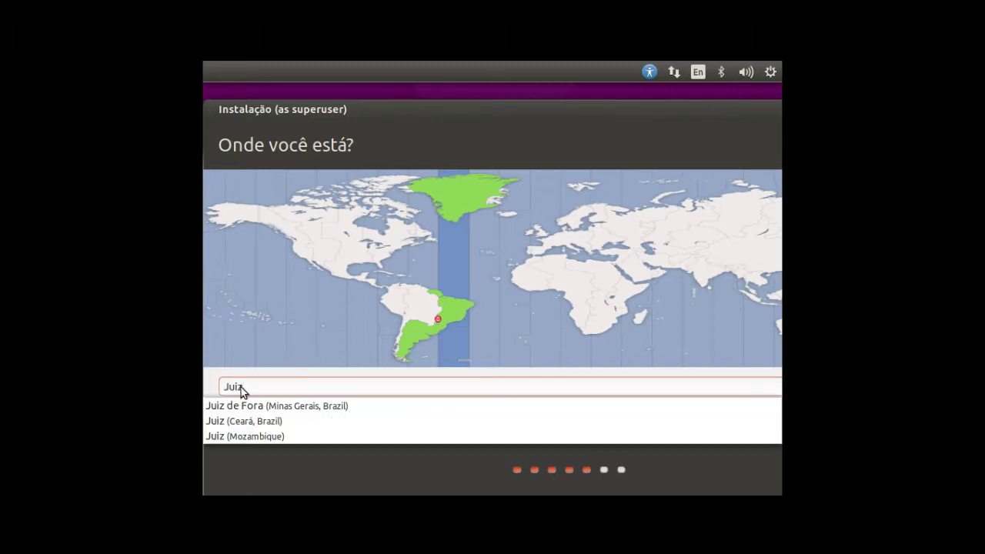
click(268, 406)
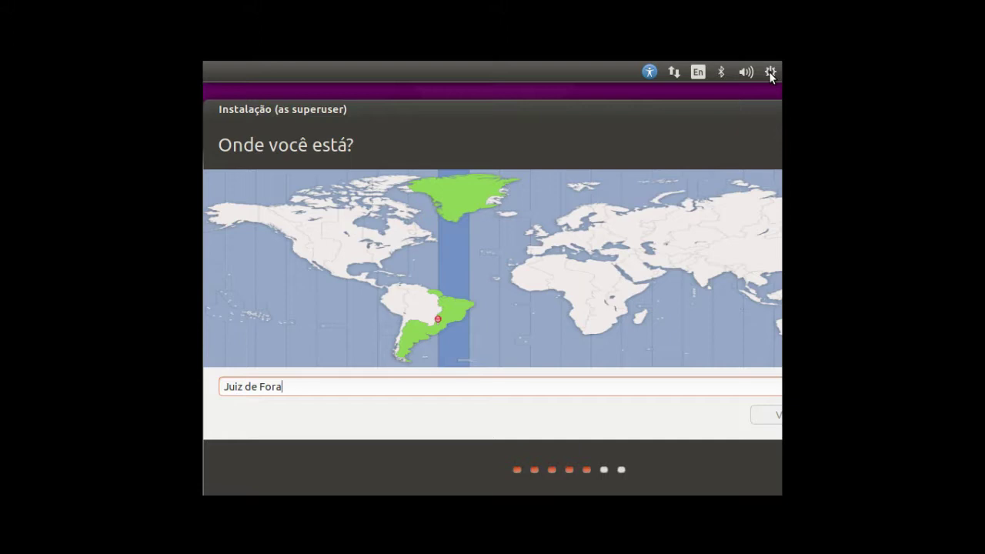
mouse_move(501, 6)
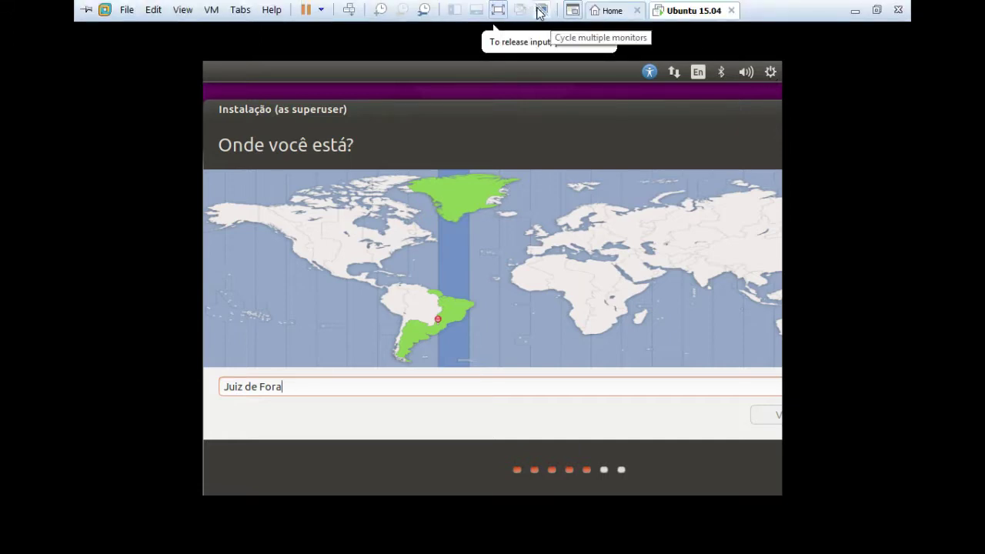
- Exit VMware full-screen mode, then click Brazil on the map, resetting the location to Sao Paulo
click(499, 10)
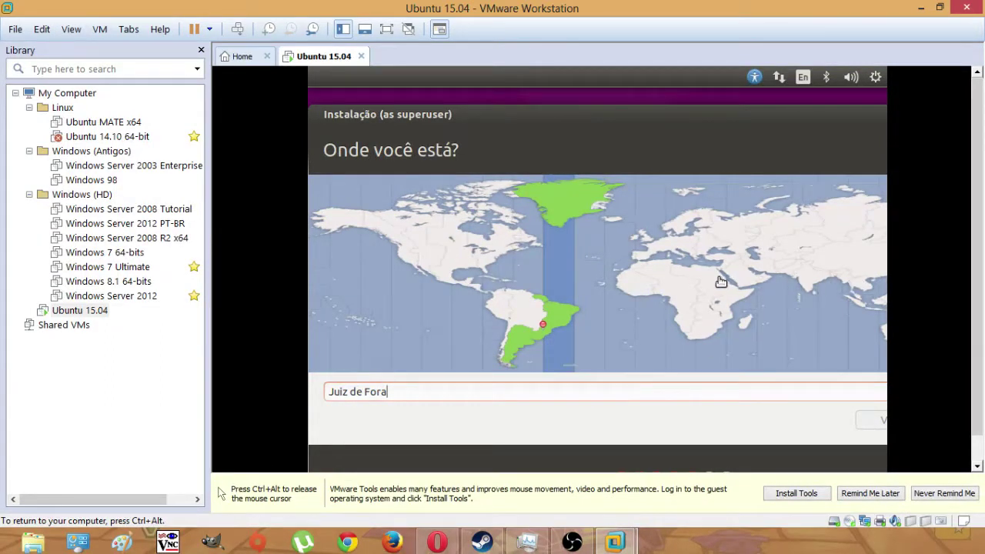
click(833, 287)
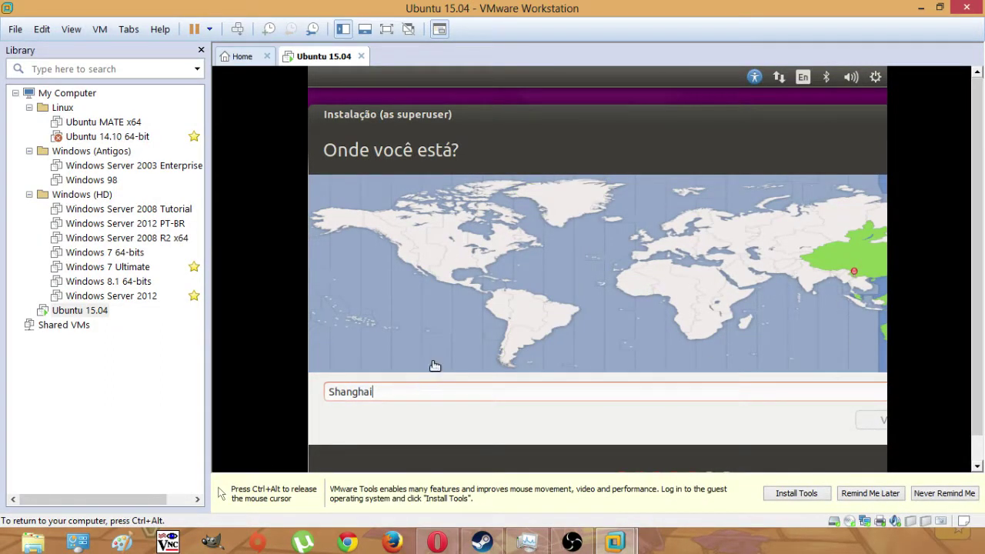
click(532, 324)
click(548, 331)
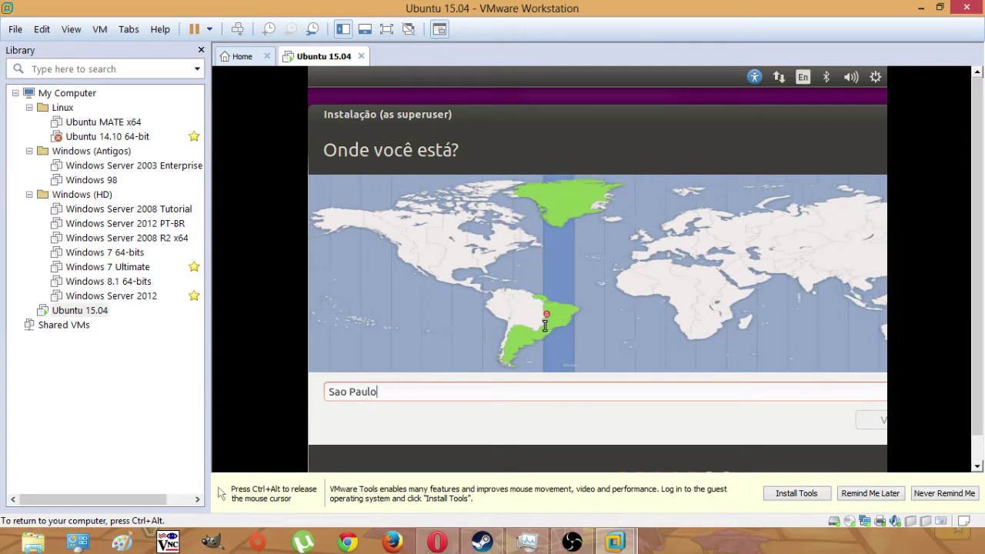
- Enter Juiz de Fora (Minas Gerais, Brazil) as the location and reposition the window to reveal Continuar
drag(462, 392, 309, 387)
text(Juiz)
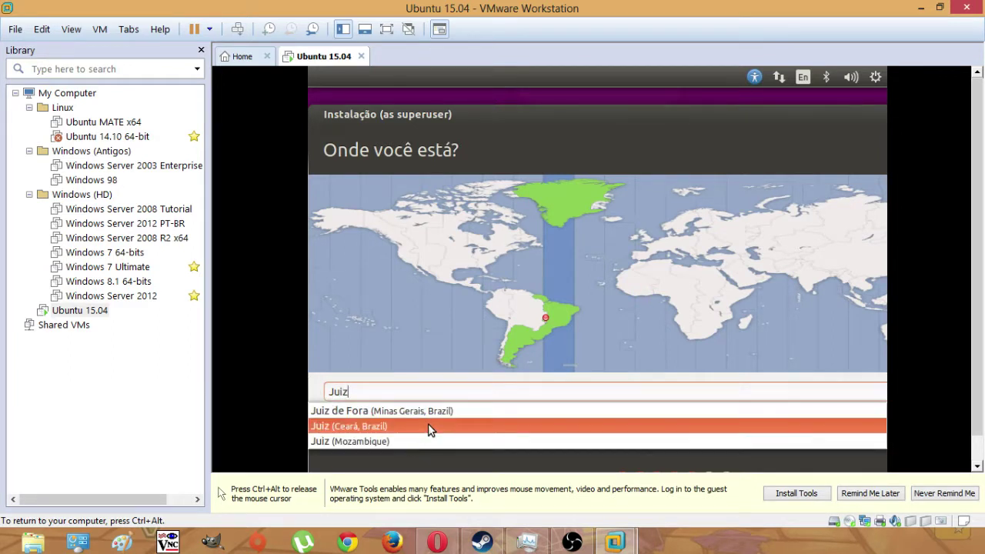
click(435, 416)
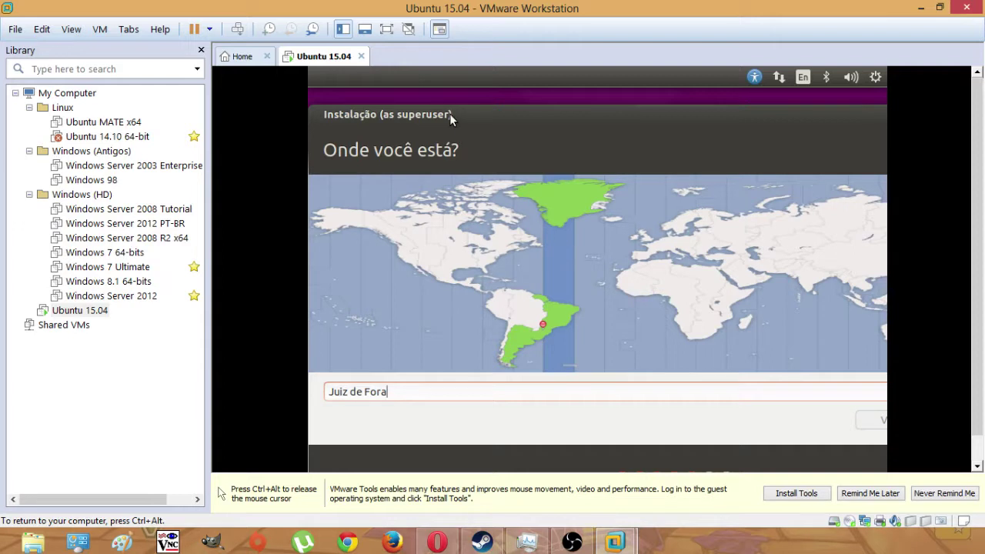
drag(372, 114, 636, 97)
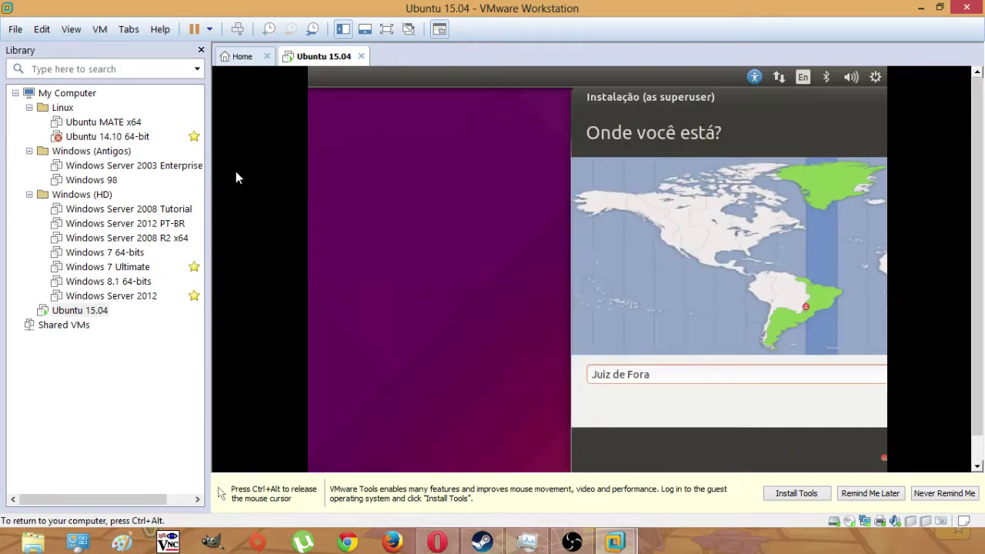
drag(608, 94, 438, 103)
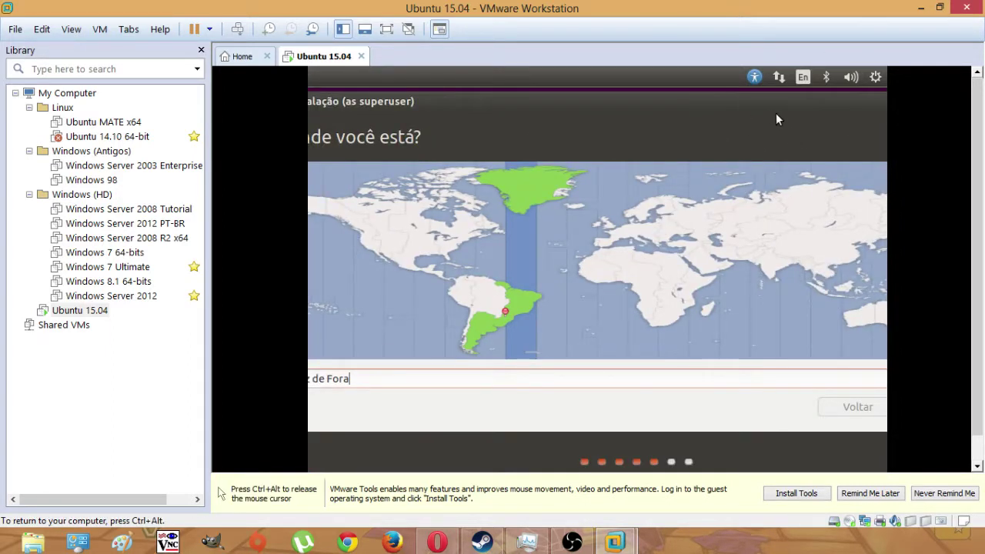
drag(760, 98, 474, 104)
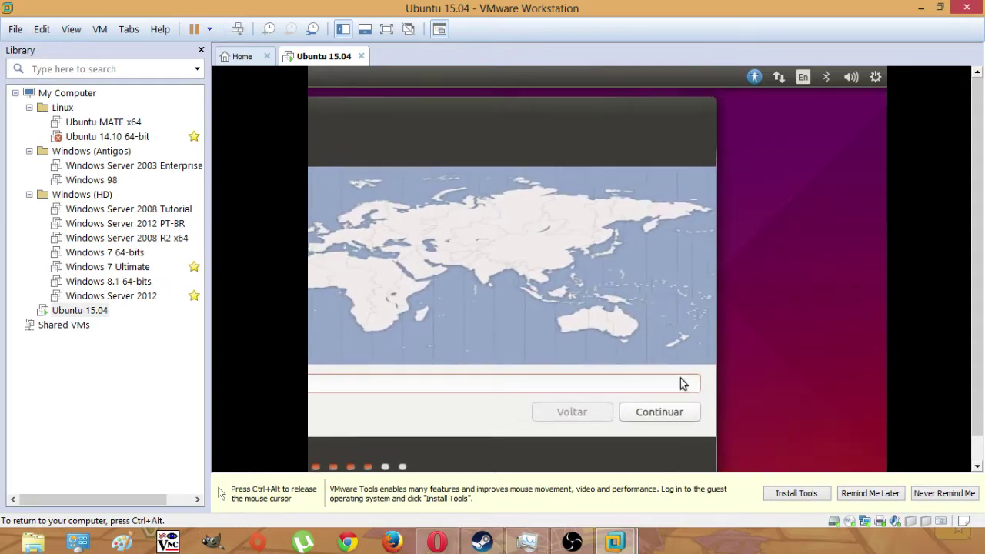
- Confirm Juiz de Fora as the location and Português (Brasil) as the keyboard layout
click(682, 408)
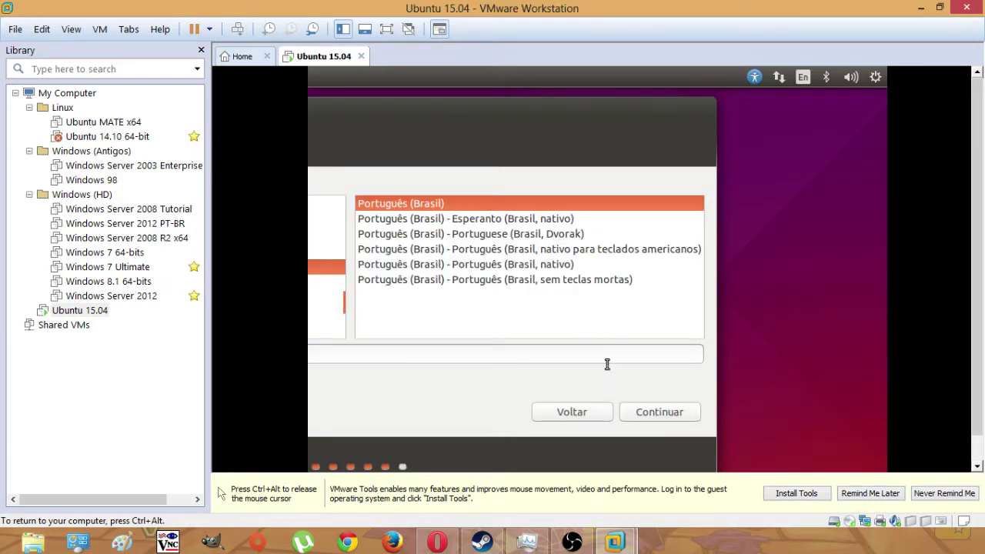
click(645, 413)
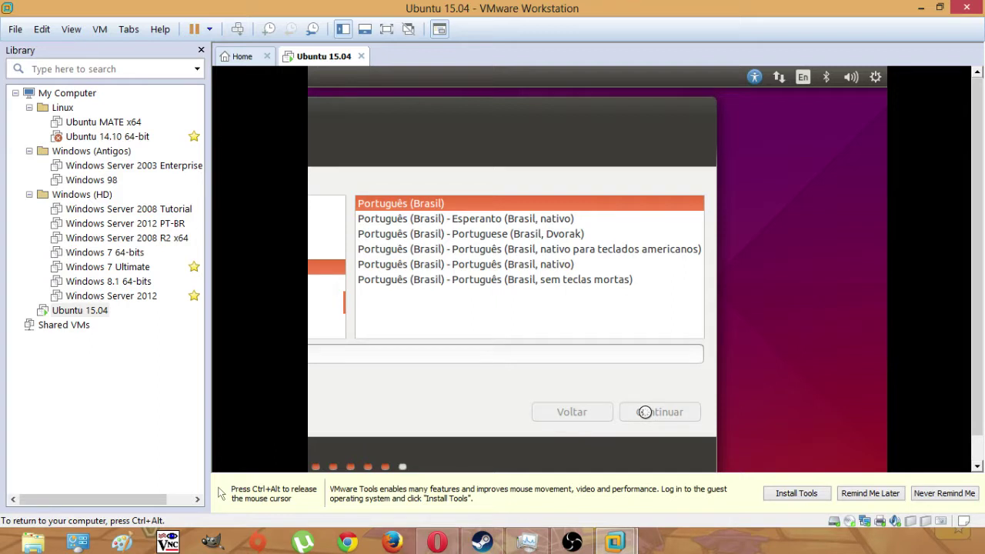
- Enter the user's full name and replace the suggested computer name with a custom one ending in 'Linux'
drag(535, 108, 685, 113)
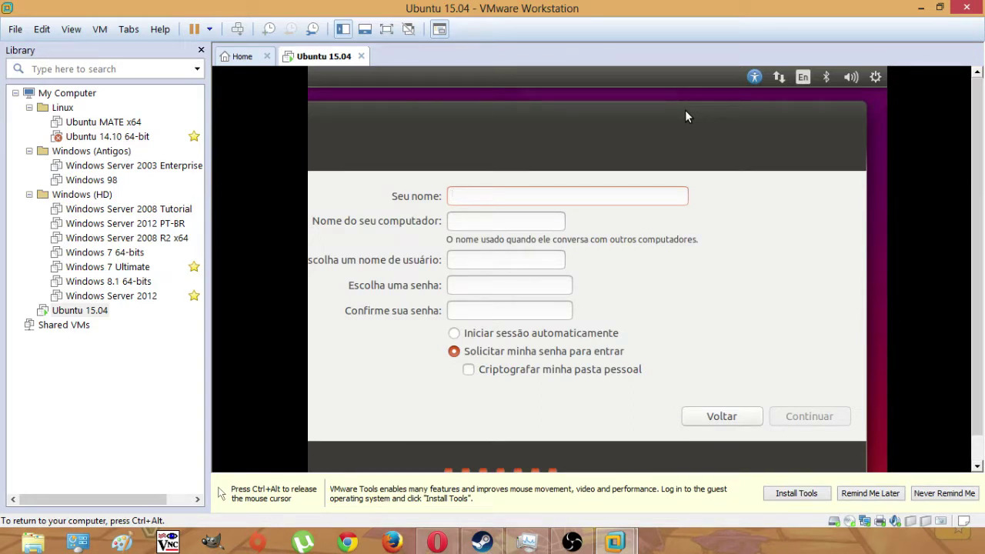
text(Artur )
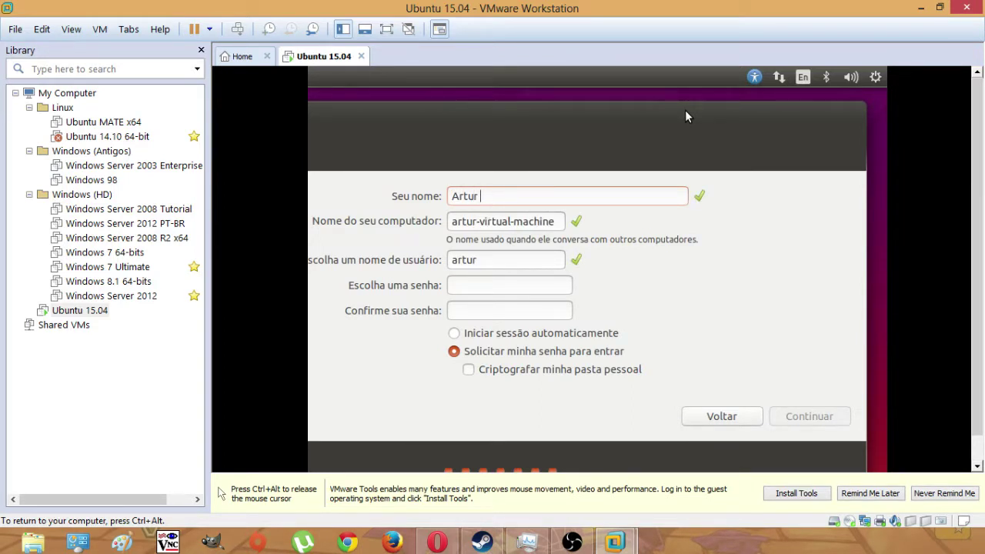
text(Araripe)
drag(457, 221, 692, 238)
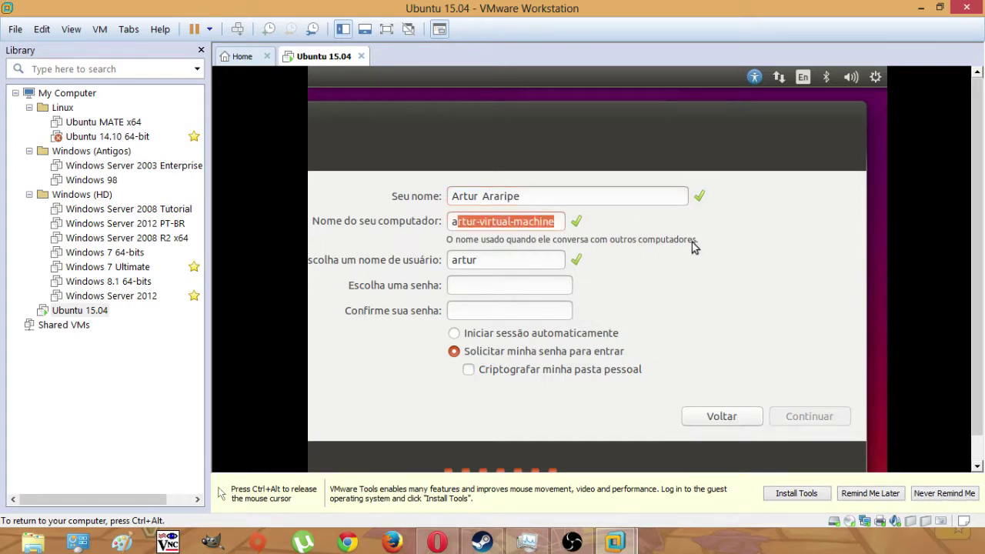
key(BackSpace)
key(BackSpace)
text(Araripe)
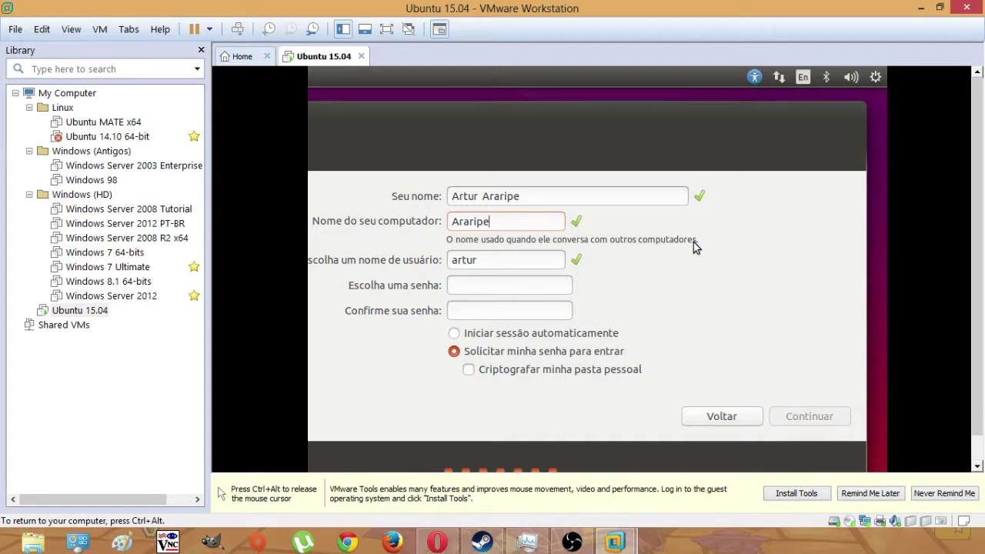
key(BackSpace)
text(e)
text(PC)
key(BackSpace)
key(BackSpace)
text(Linux)
- Shorten the suggested username, enter and confirm the account password, and start the installation
click(501, 268)
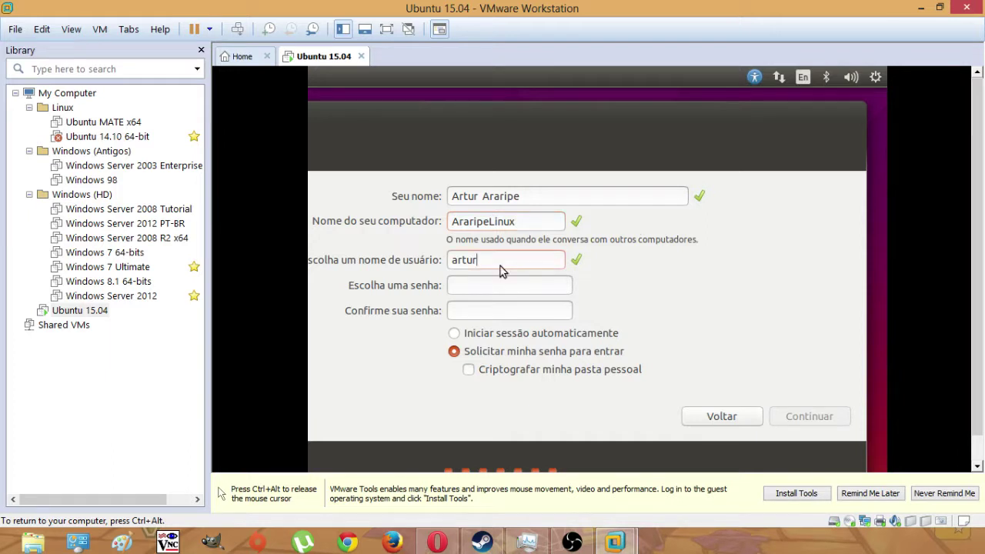
key(BackSpace)
key(BackSpace)
key(BackSpace)
text(aripe)
click(488, 285)
text(**********)
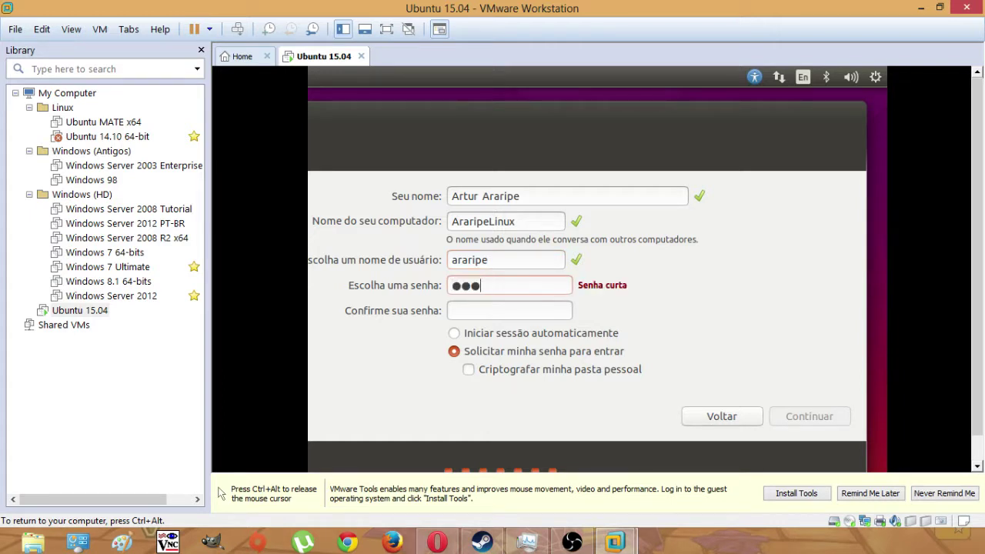
click(501, 311)
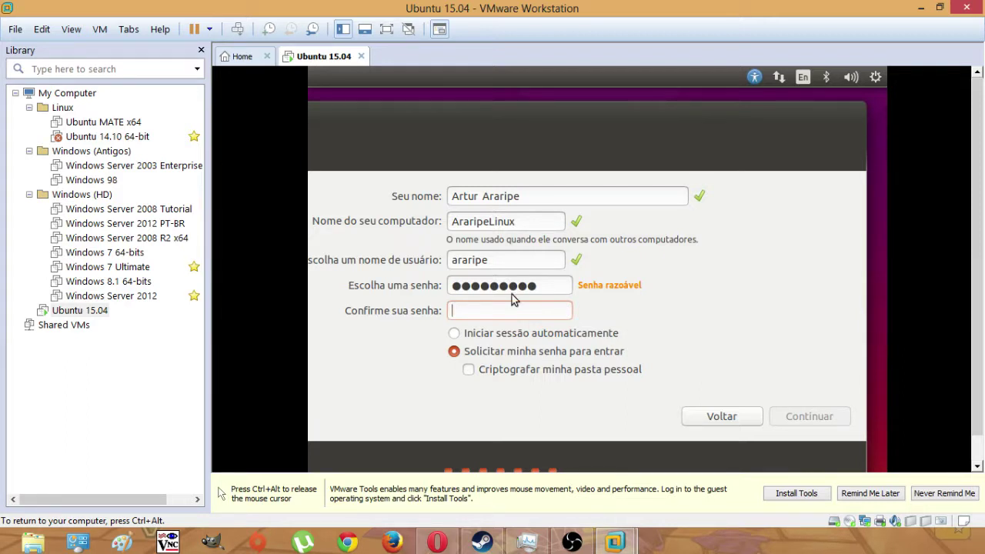
text(*********)
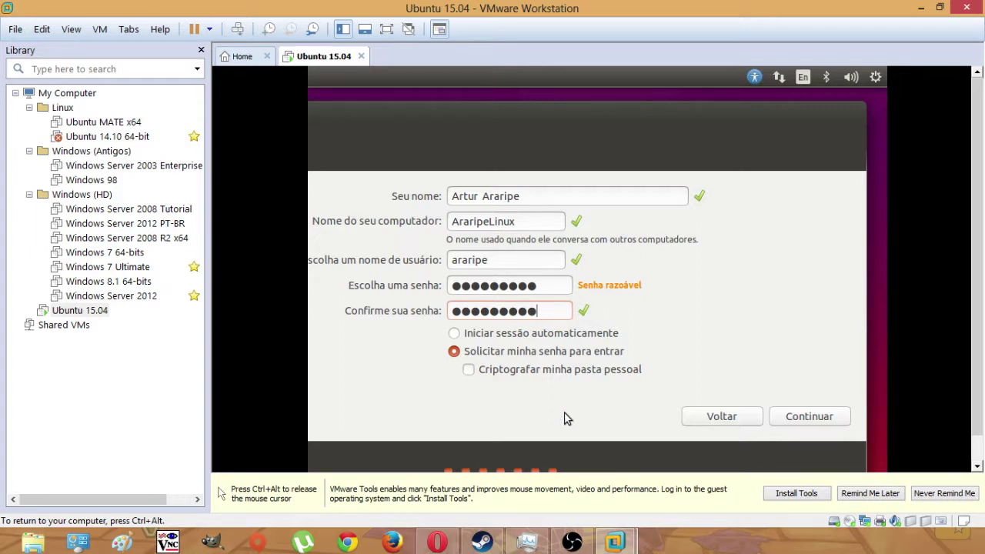
click(785, 416)
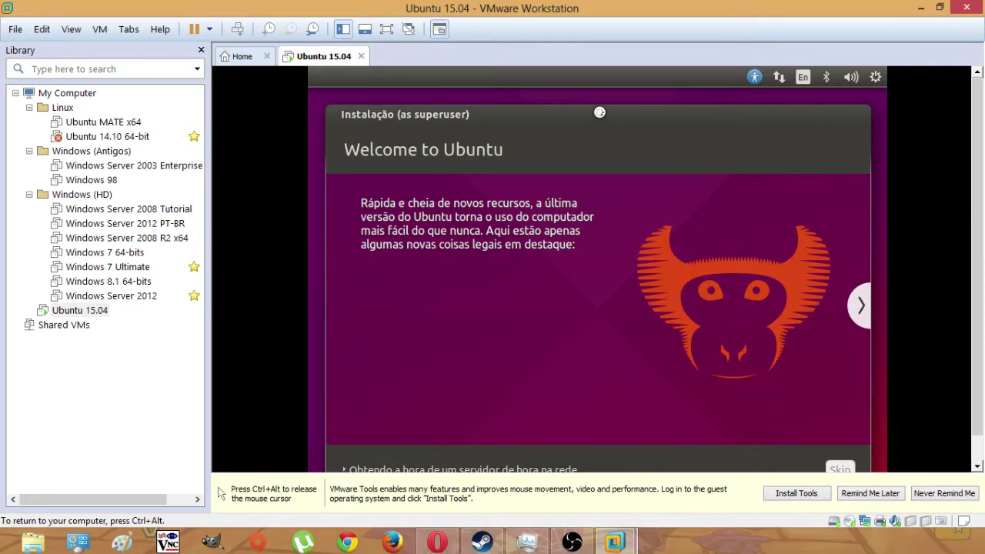
- Release input from the Ubuntu VM and switch it to full-screen view
key(ctrl+alt)
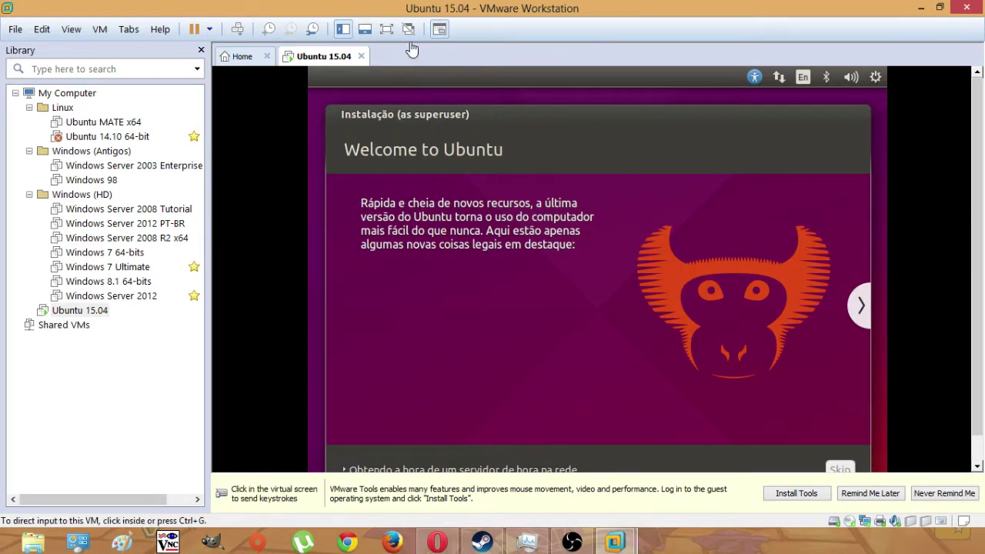
click(385, 30)
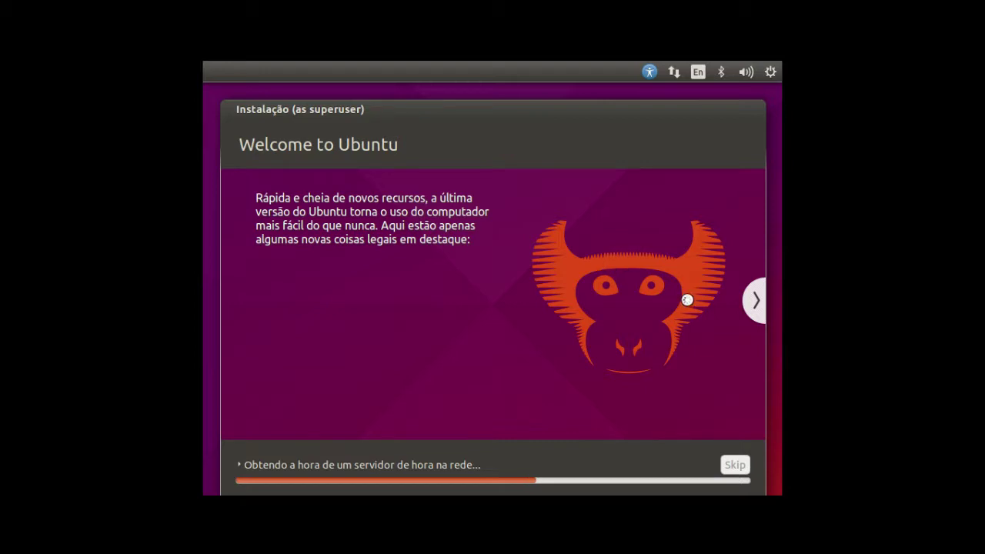
- Advance the installer slideshow past the welcome, music and photos slides to 'Aproveite a Internet ao máximo'
click(756, 301)
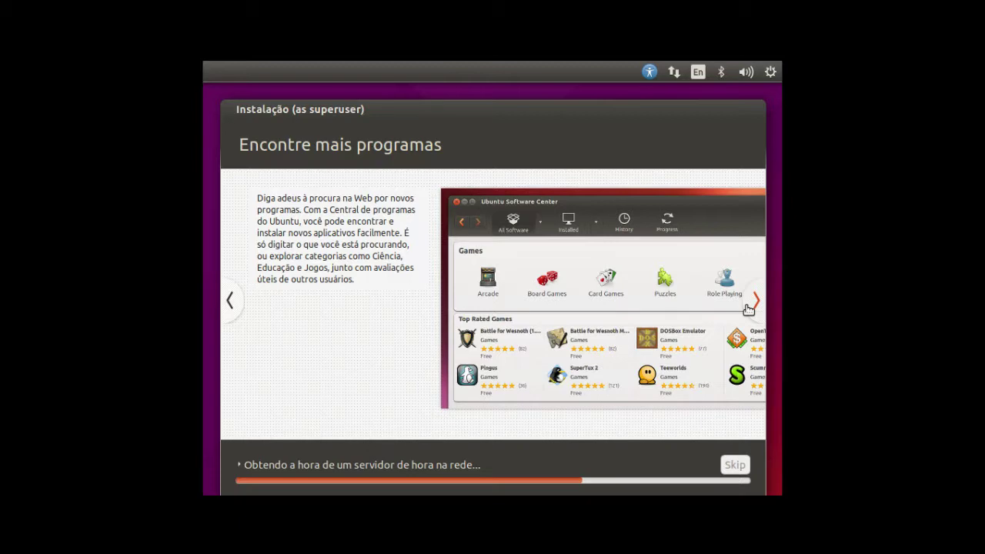
click(754, 302)
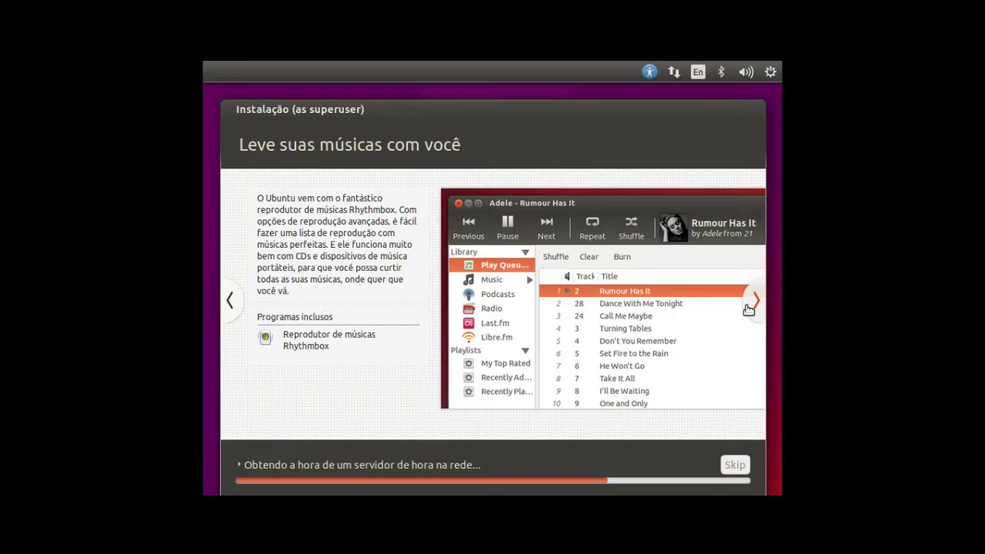
click(751, 304)
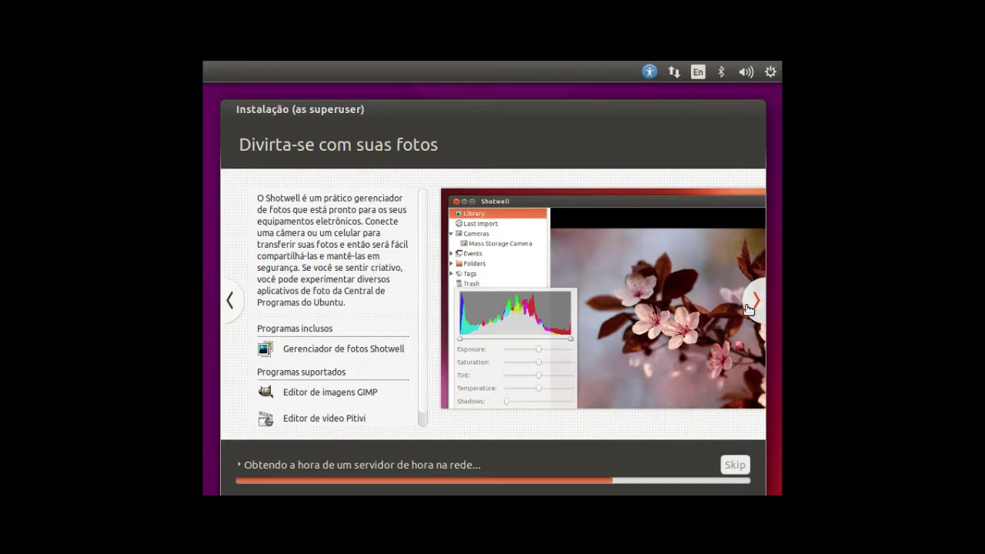
click(756, 301)
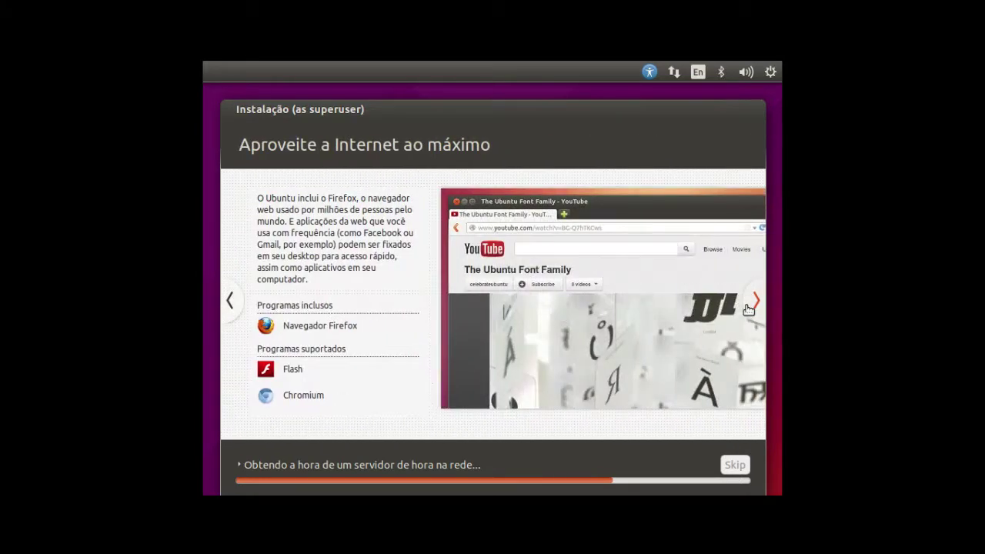
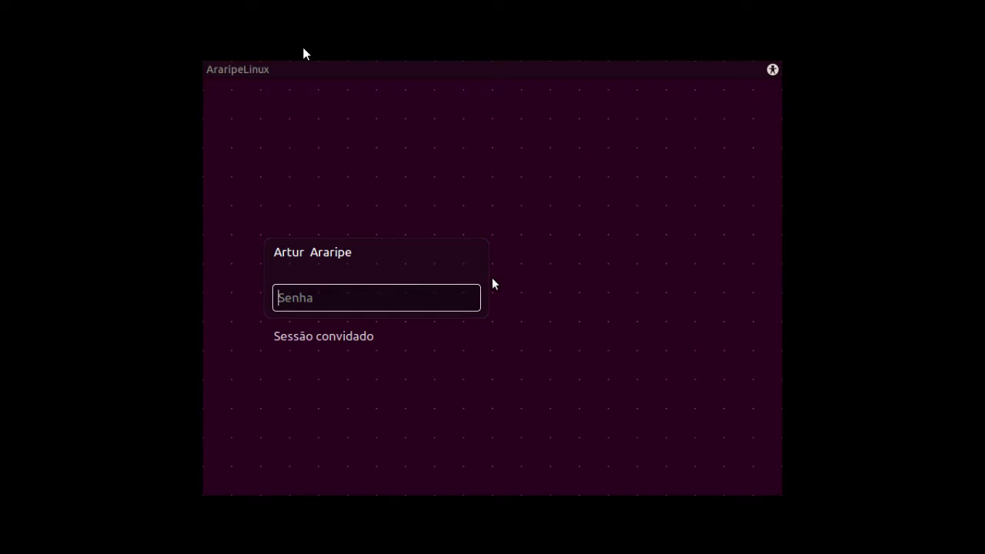
- Enter the account password in the Senha field and log in to the Unity desktop
click(363, 305)
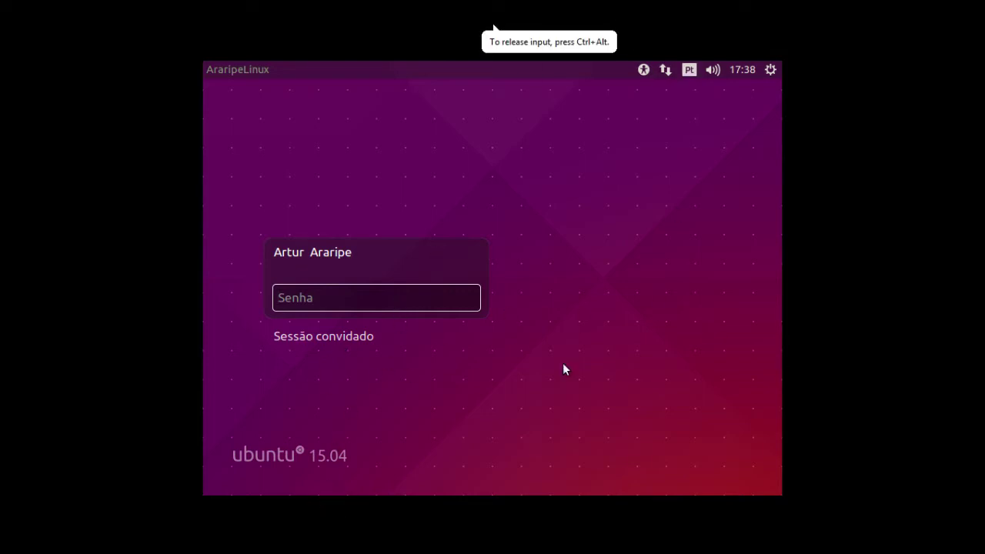
text(a********)
key(Return)
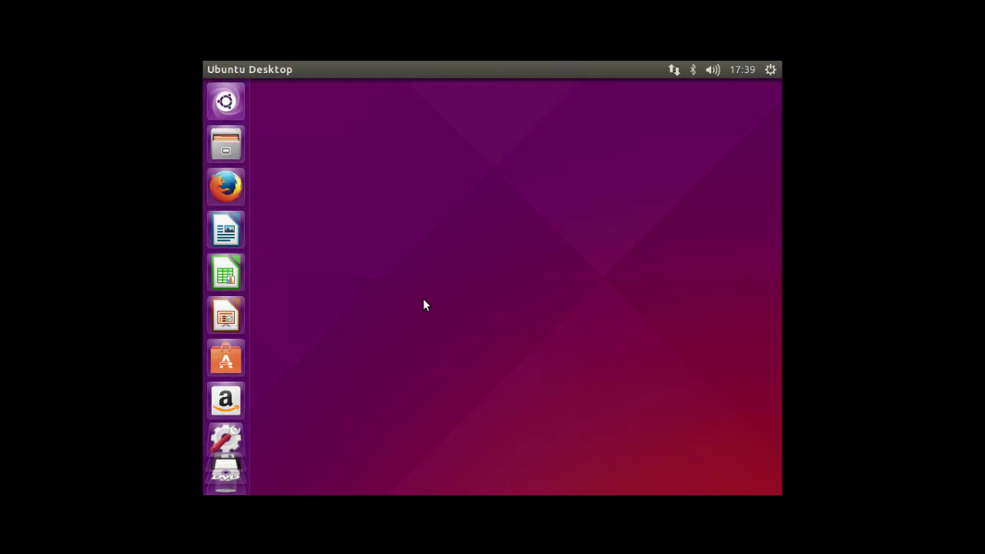
click(485, 67)
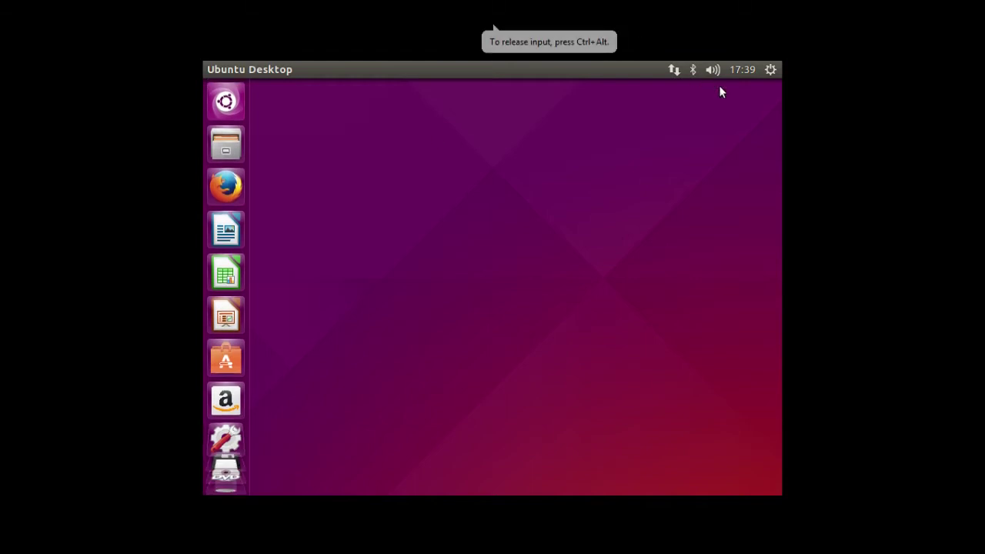
click(770, 72)
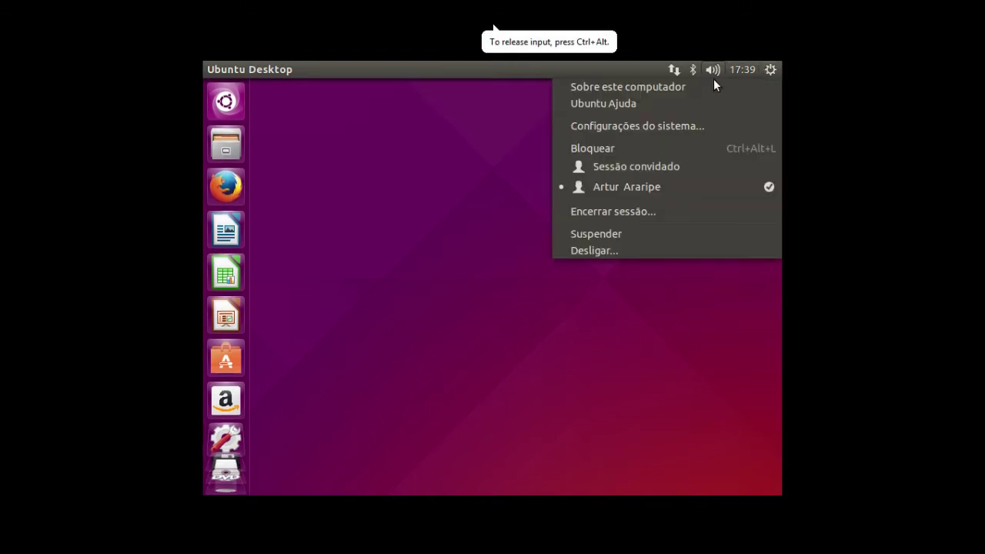
mouse_move(713, 73)
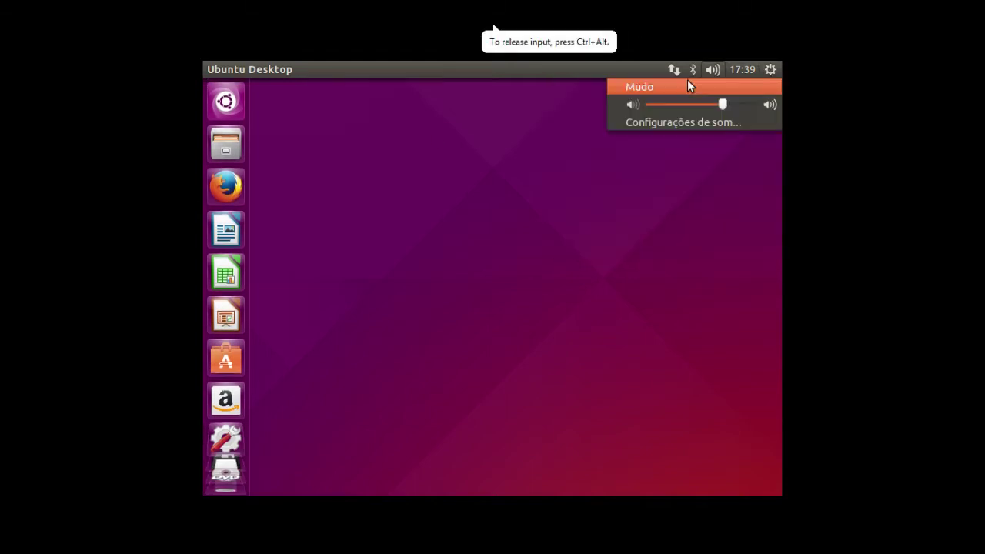
mouse_move(770, 71)
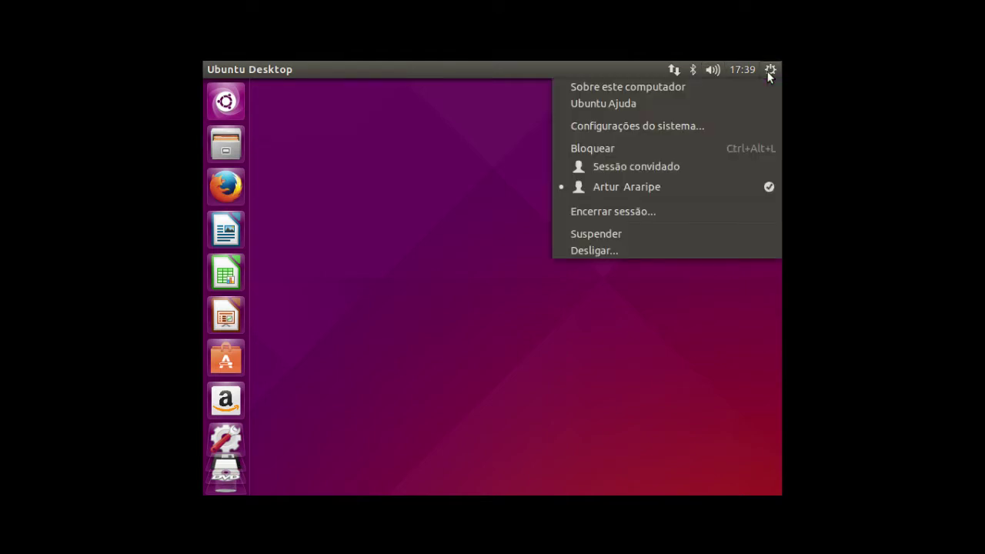
click(611, 90)
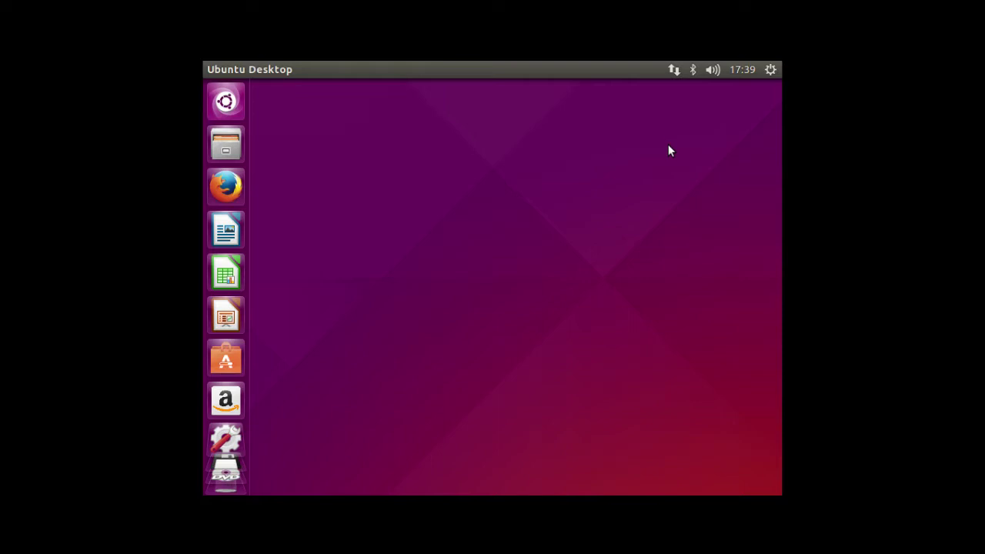
click(354, 241)
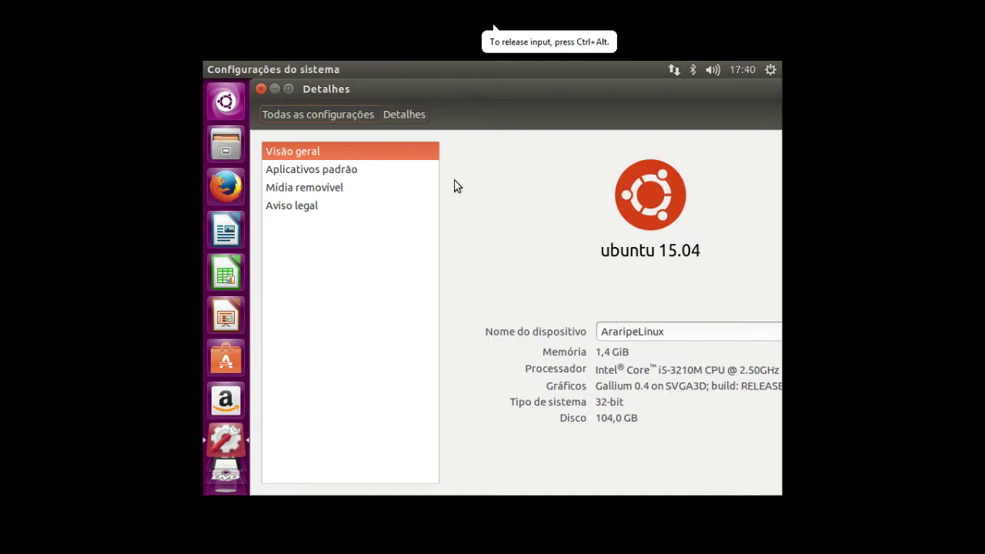
- Close the Detalhes window after reviewing it, then reopen System Settings from the gear menu
drag(433, 96, 332, 86)
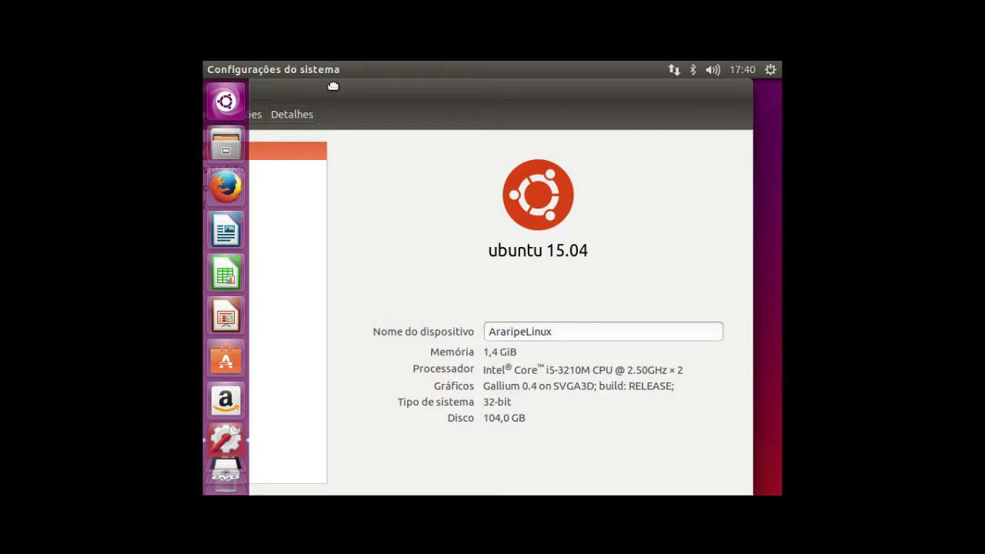
drag(333, 86, 359, 228)
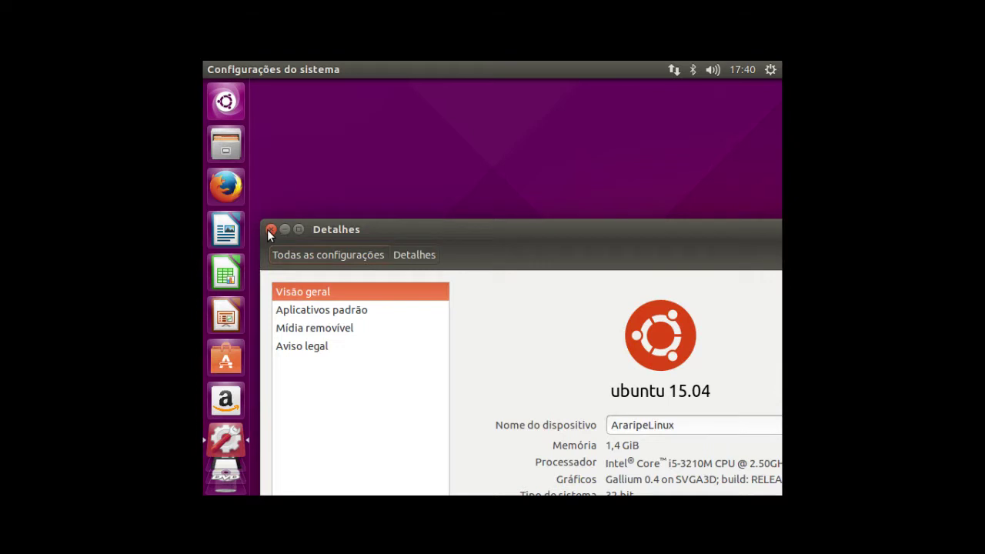
click(271, 230)
click(771, 69)
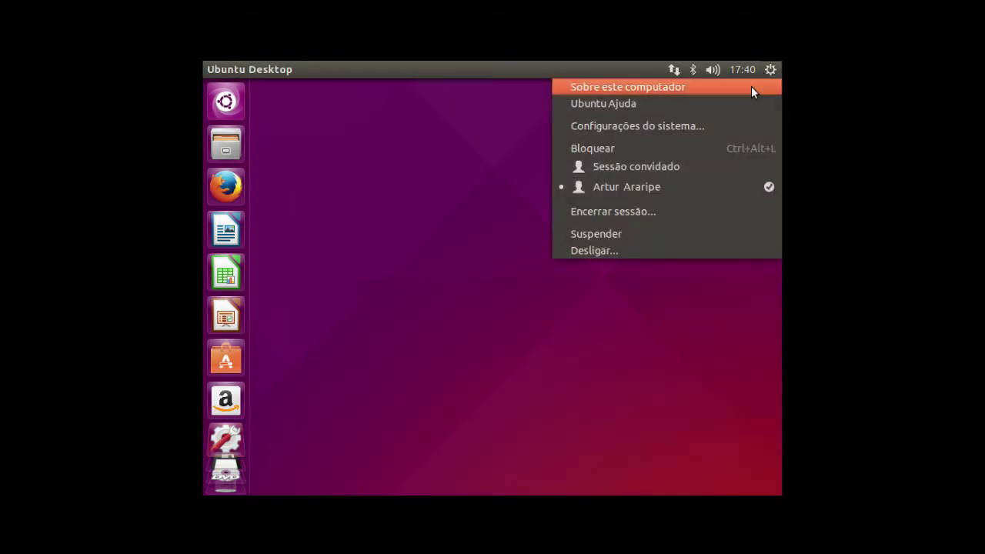
click(690, 128)
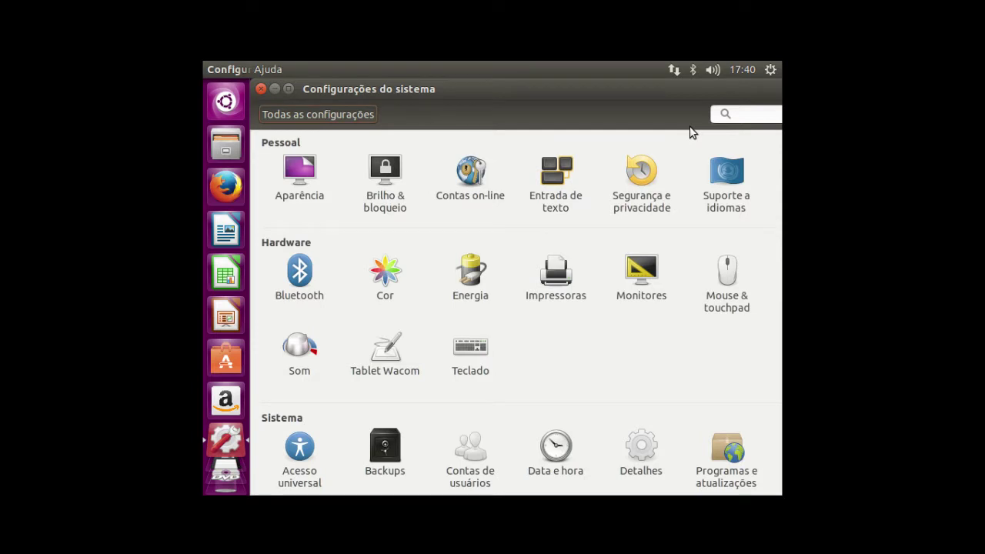
- Set the Monitores resolution to 1280 x 768 (16:10), apply it, and keep the configuration
scroll(465, 308, down, 1)
click(643, 260)
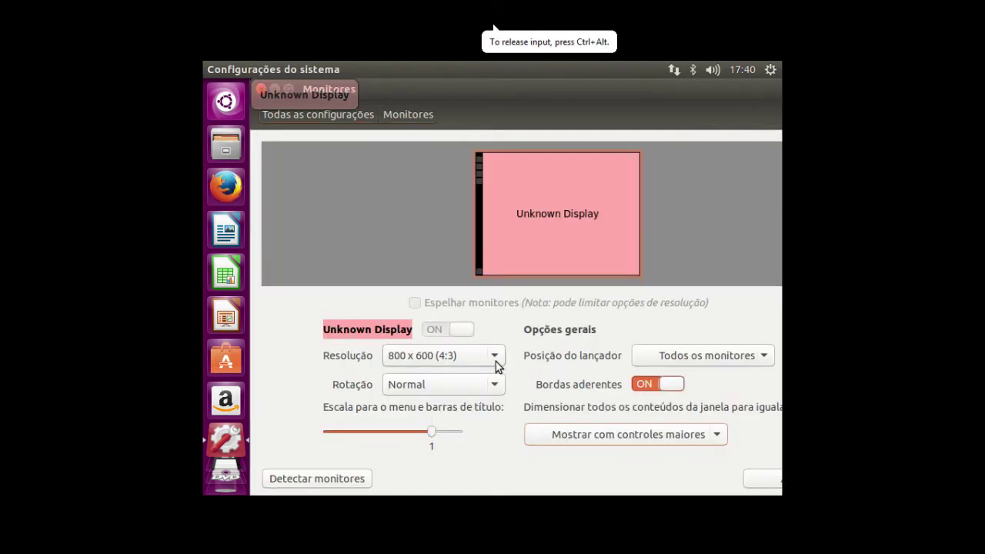
click(496, 364)
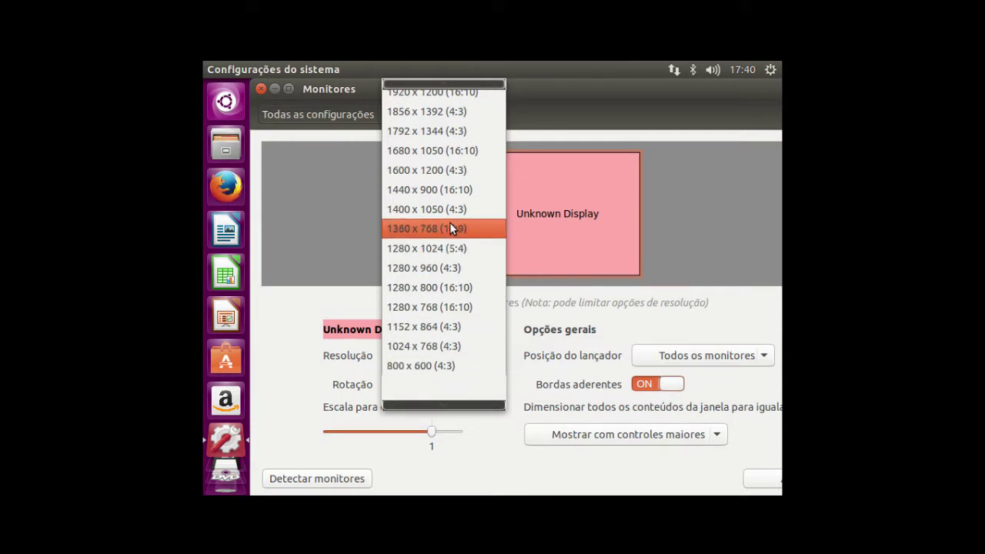
click(437, 307)
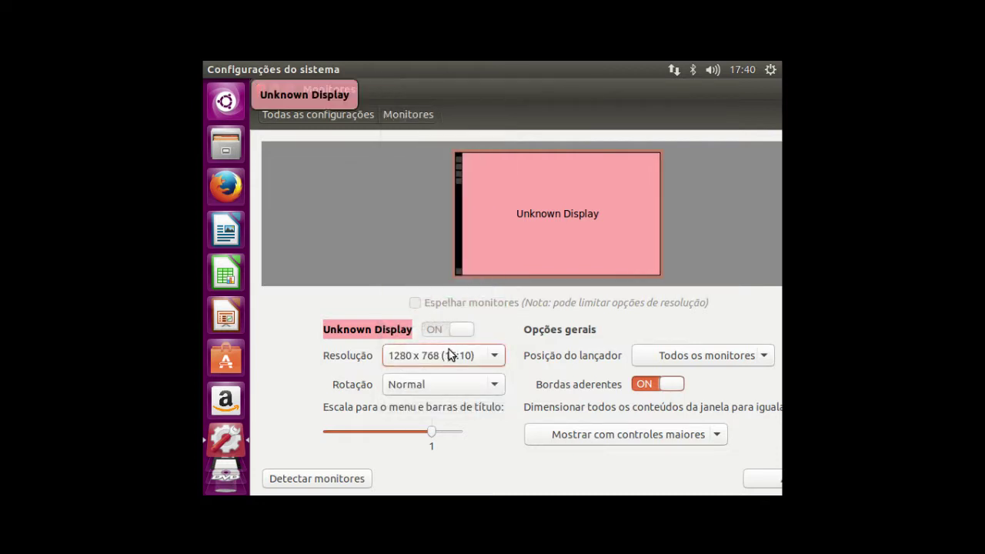
click(547, 436)
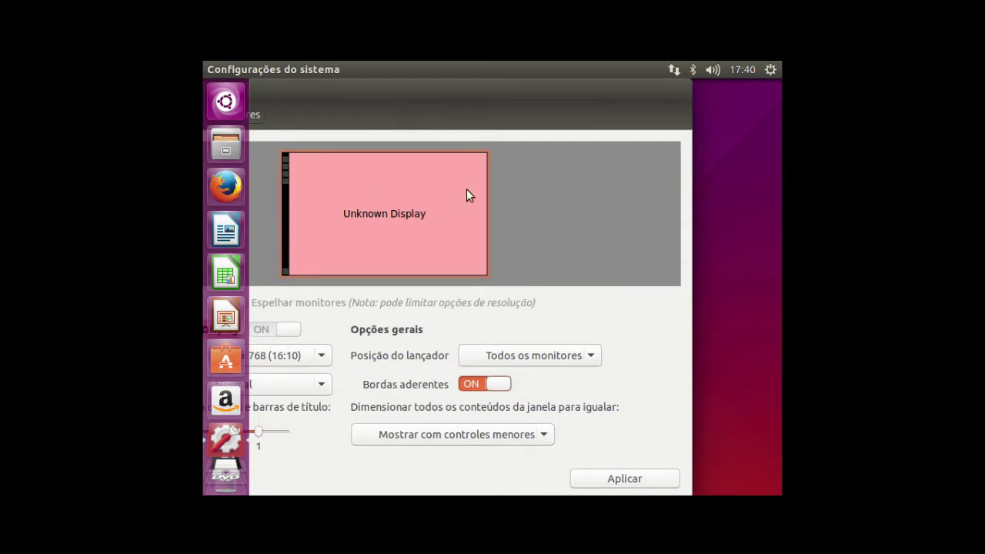
click(627, 483)
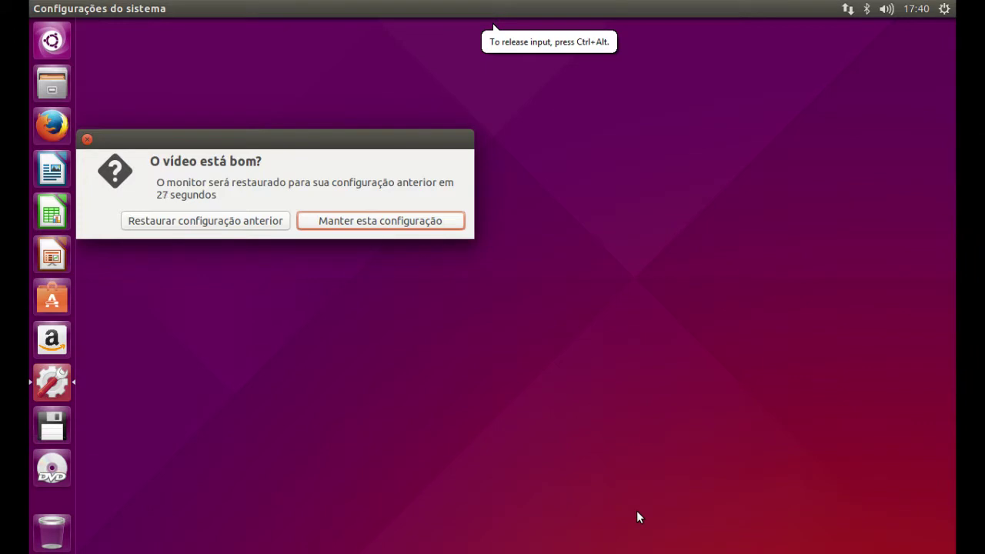
click(336, 225)
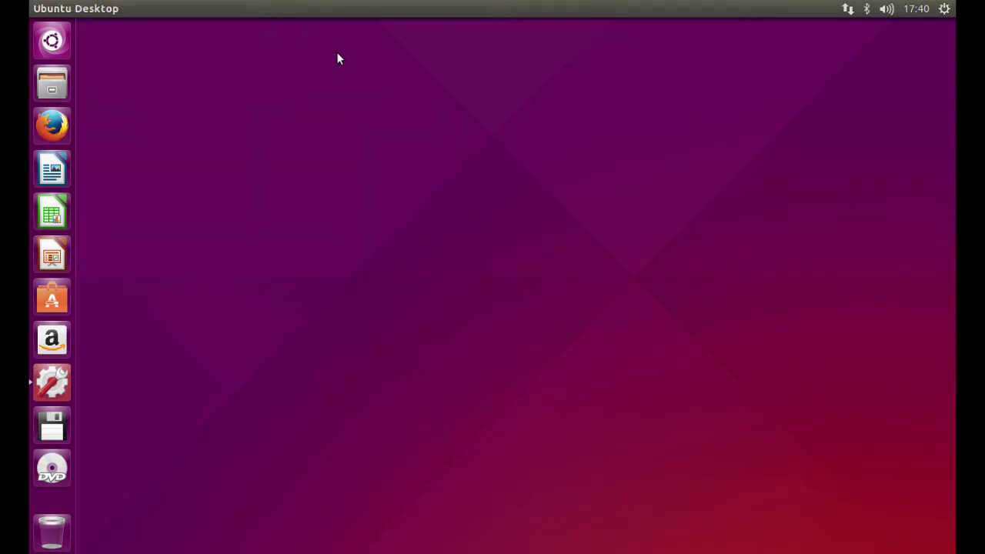
mouse_move(128, 6)
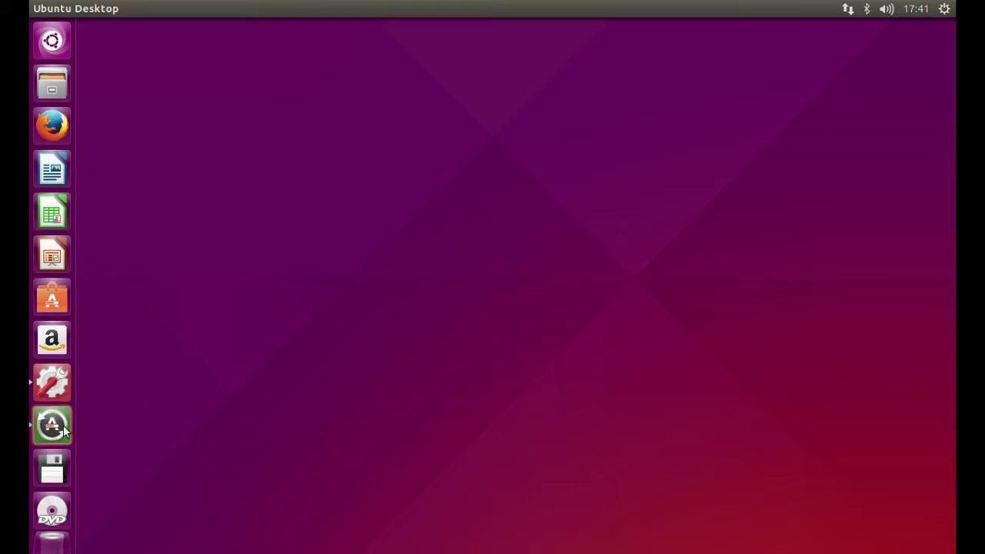
click(71, 436)
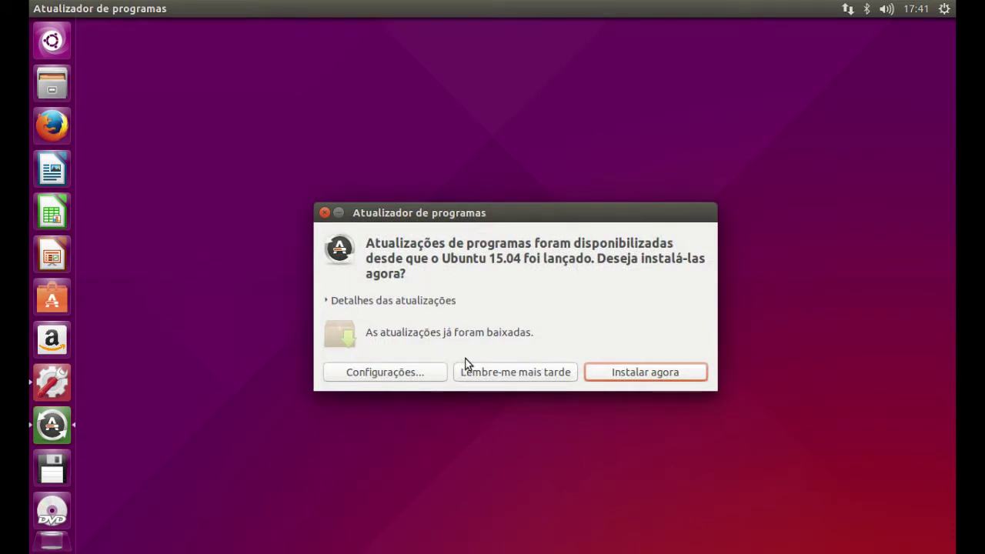
click(476, 373)
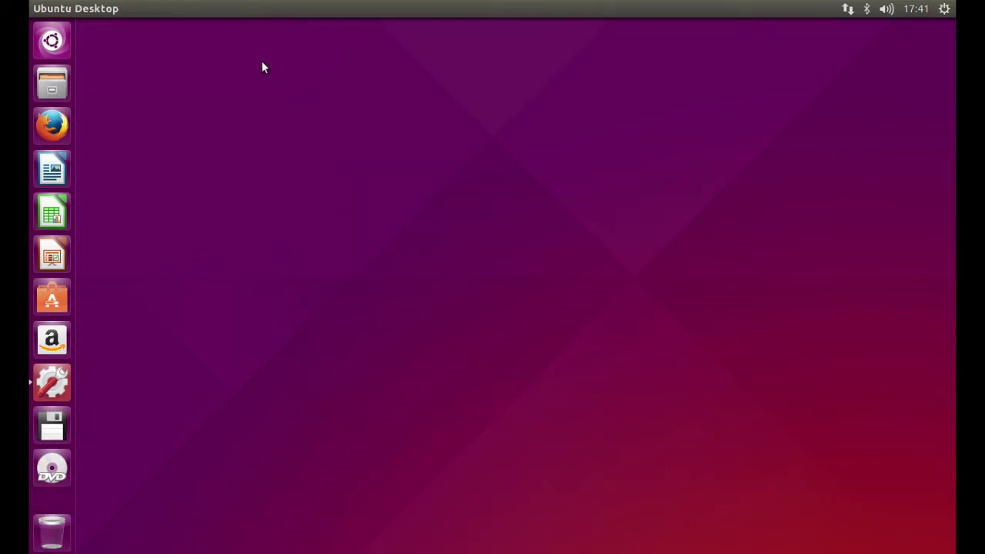
click(38, 92)
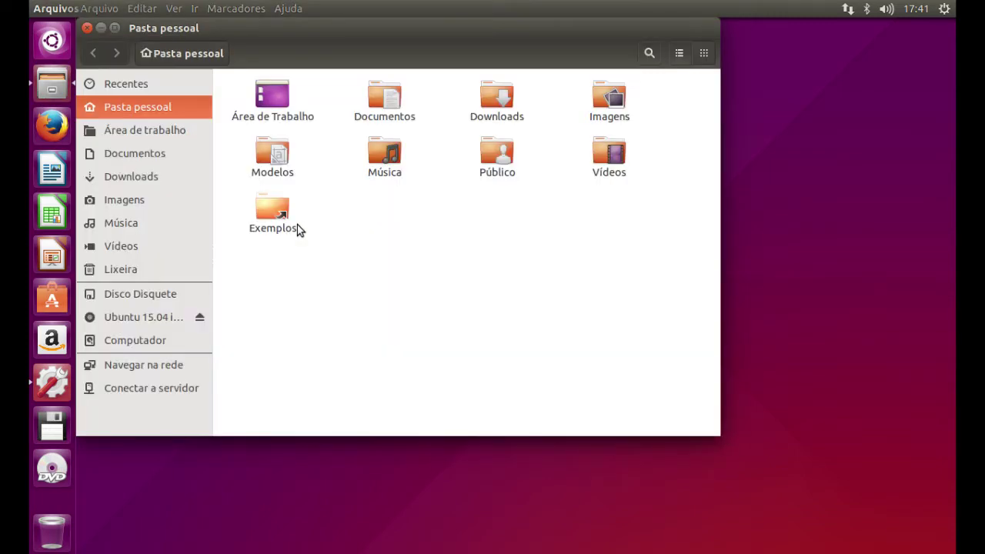
double_click(385, 99)
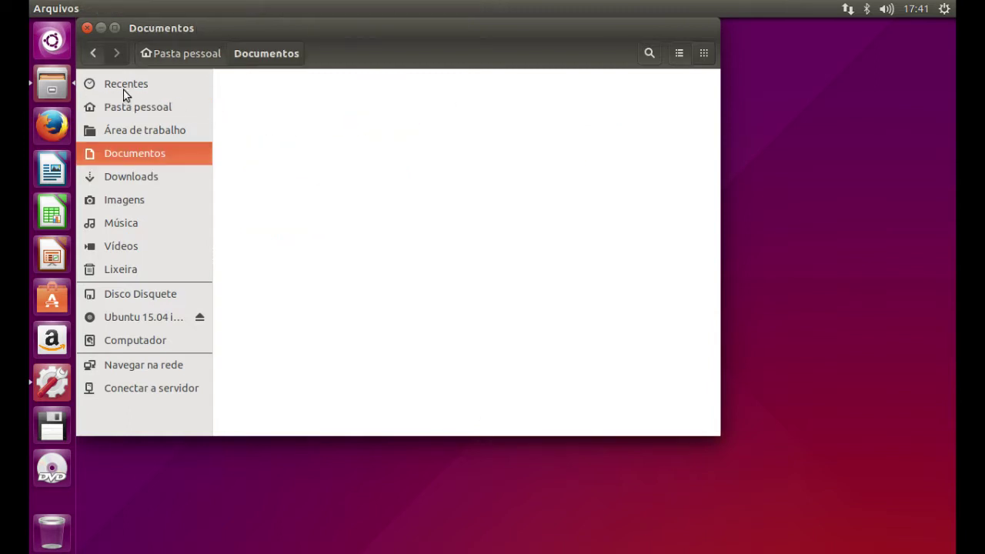
click(91, 54)
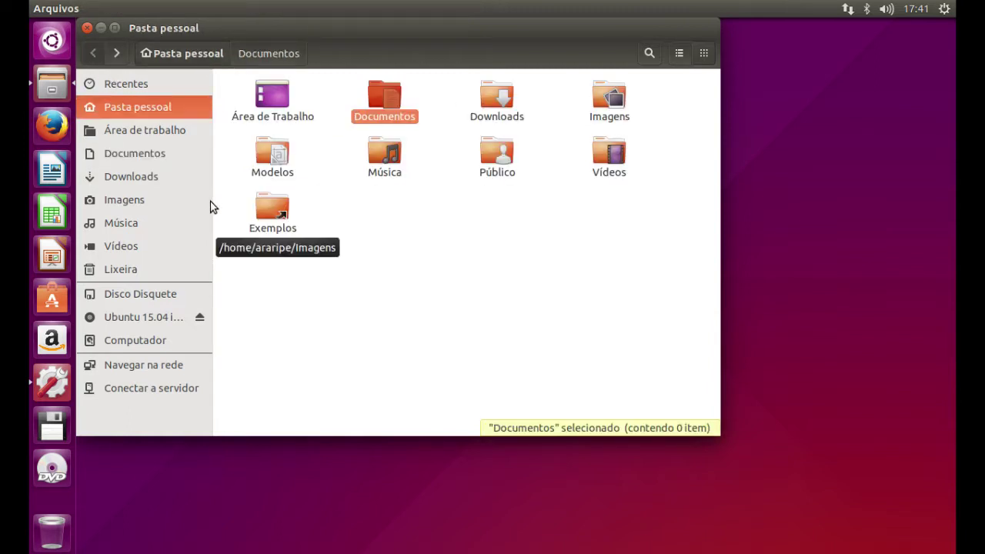
click(124, 318)
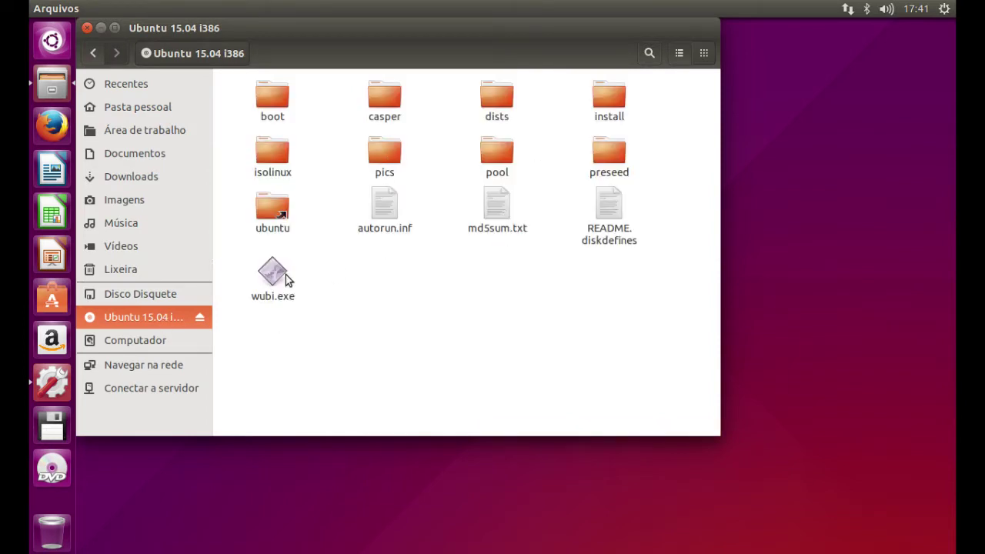
right_click(147, 312)
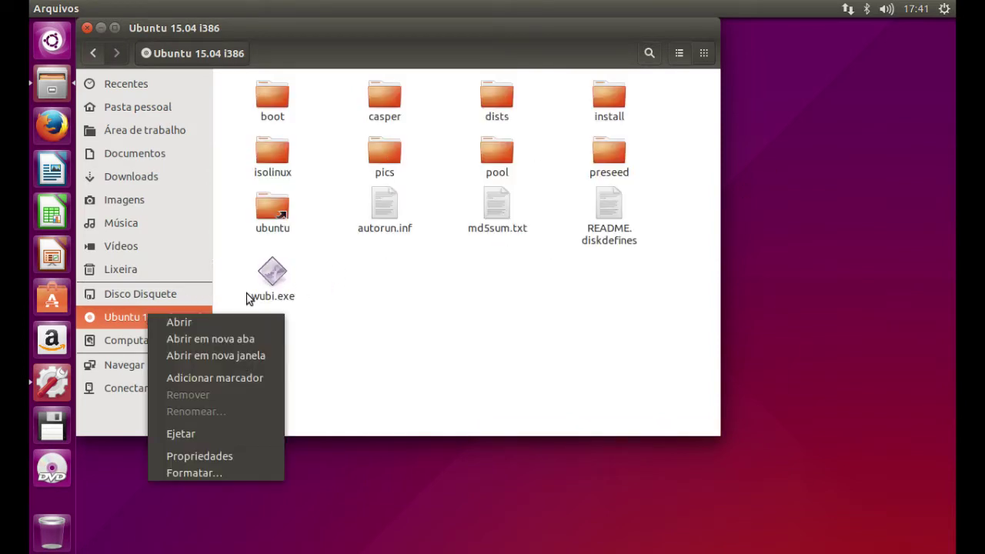
click(199, 433)
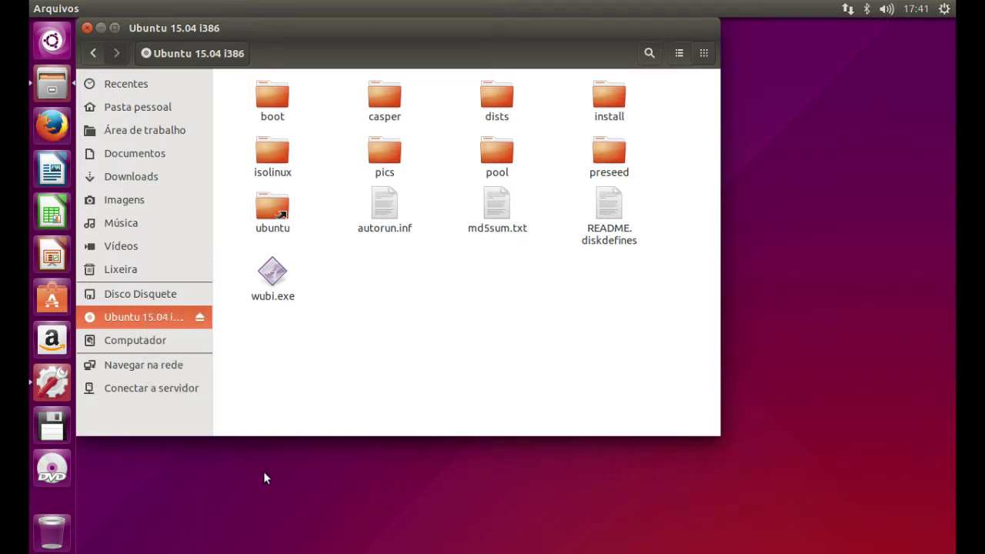
click(87, 29)
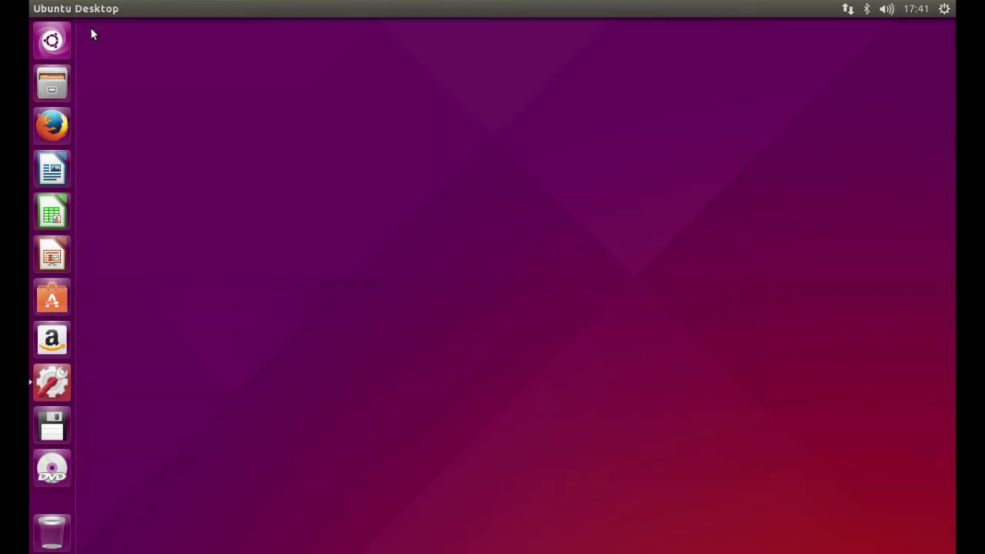
- Launch Firefox in the VM and maximize its window
click(62, 132)
click(130, 131)
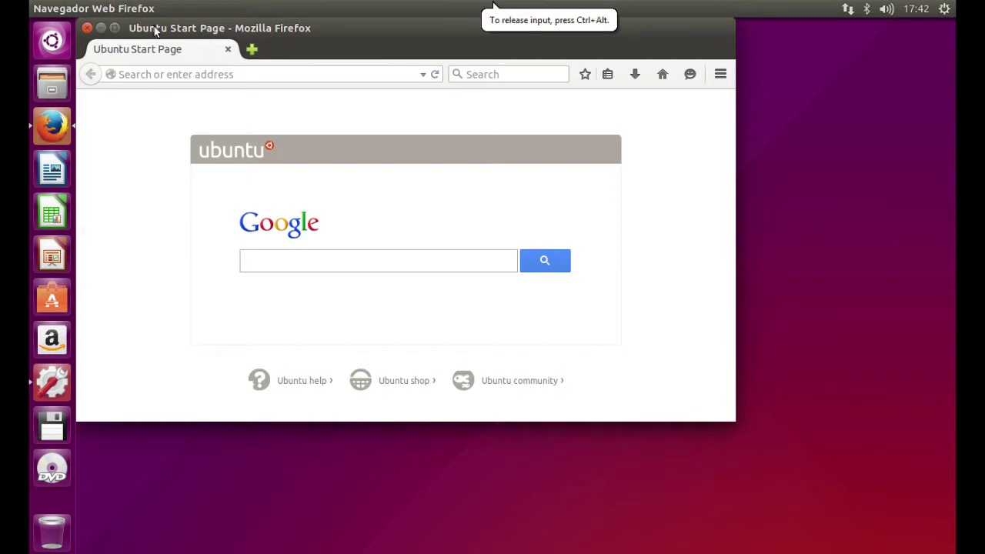
click(115, 29)
- Load globo.com in the address bar and scroll down through the page
click(235, 54)
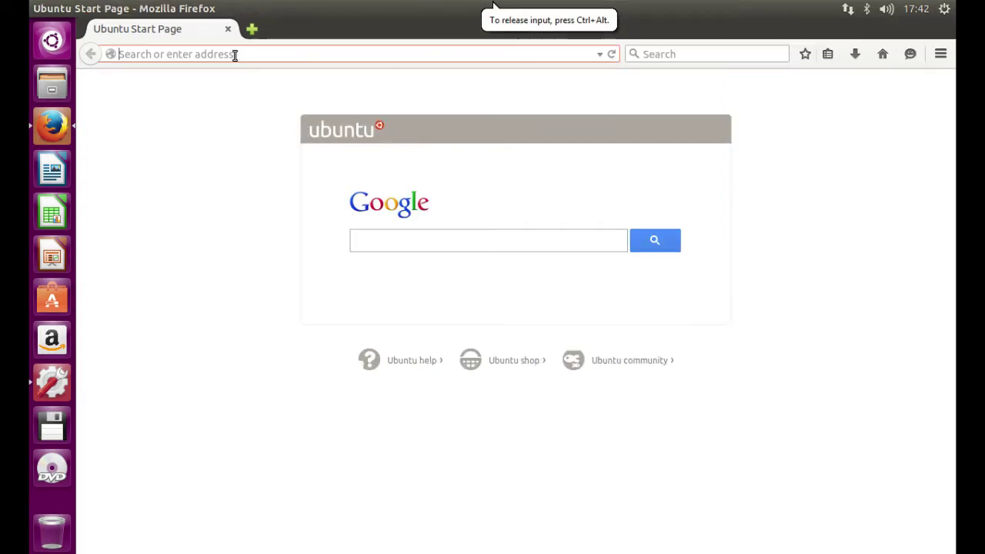
text(f)
key(BackSpace)
text(globo.com)
key(Return)
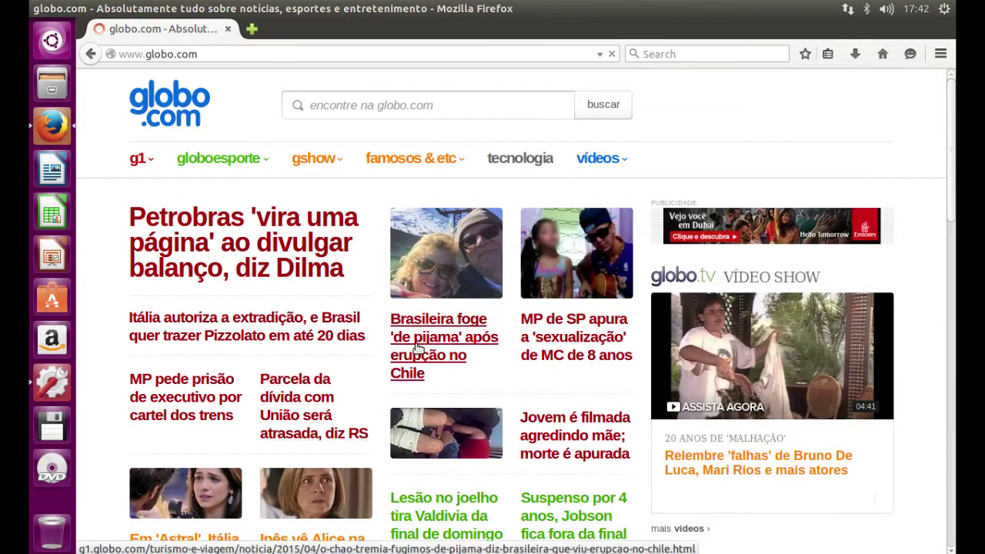
scroll(373, 419, down, 3)
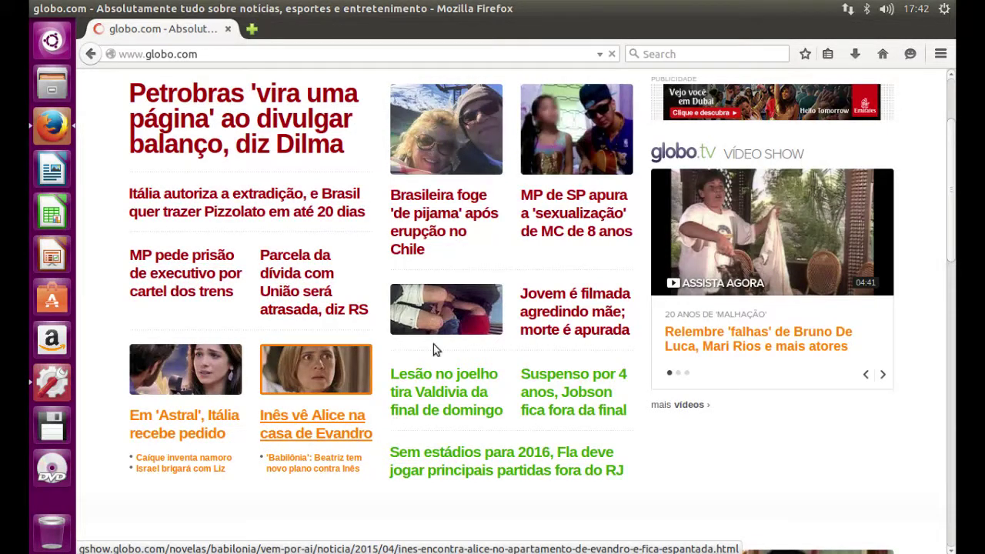
scroll(524, 238, down, 2)
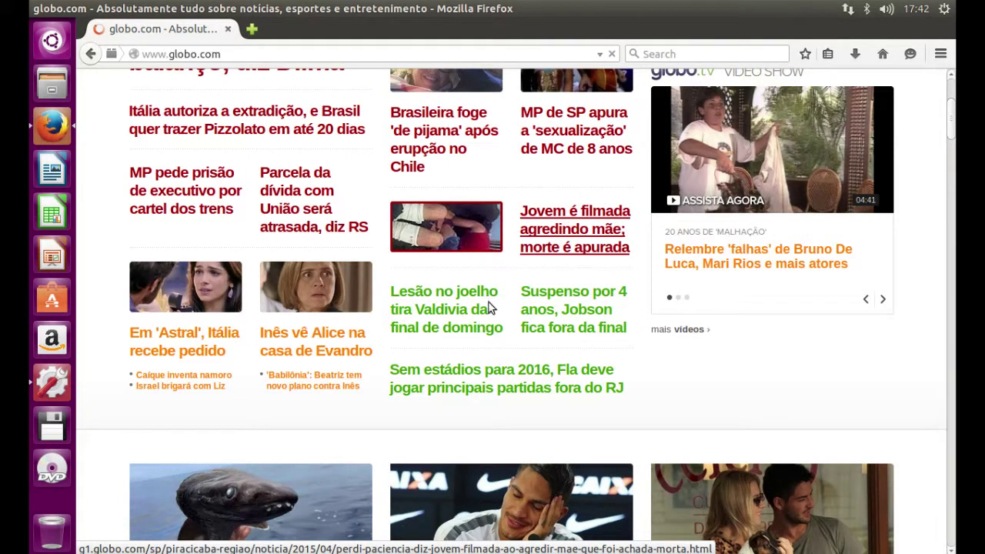
scroll(488, 307, down, 10)
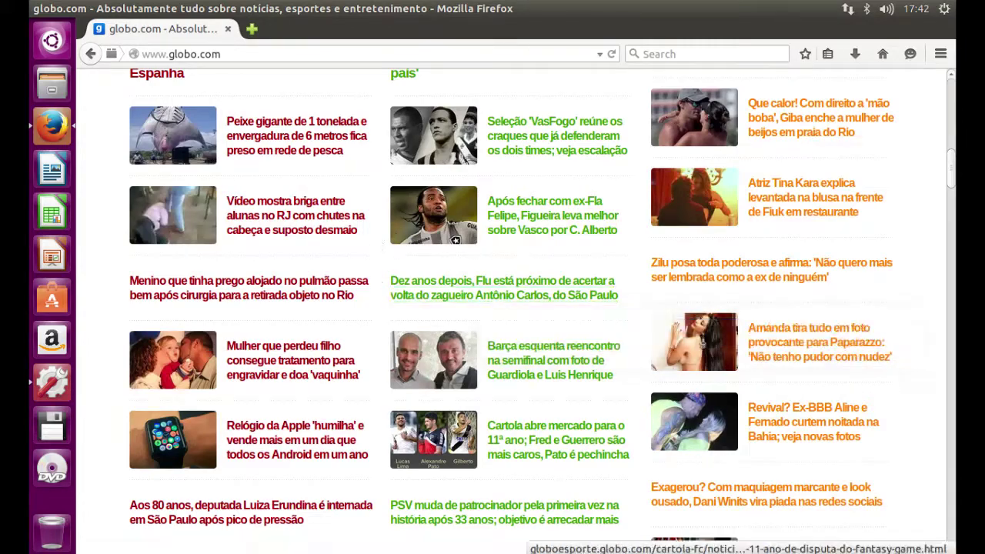
scroll(271, 391, down, 3)
scroll(272, 391, down, 15)
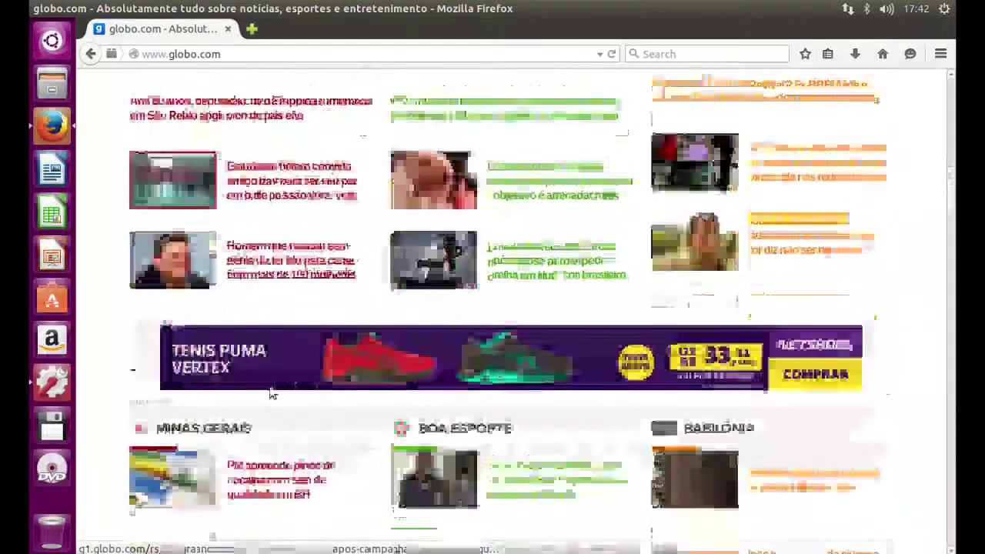
scroll(272, 399, down, 4)
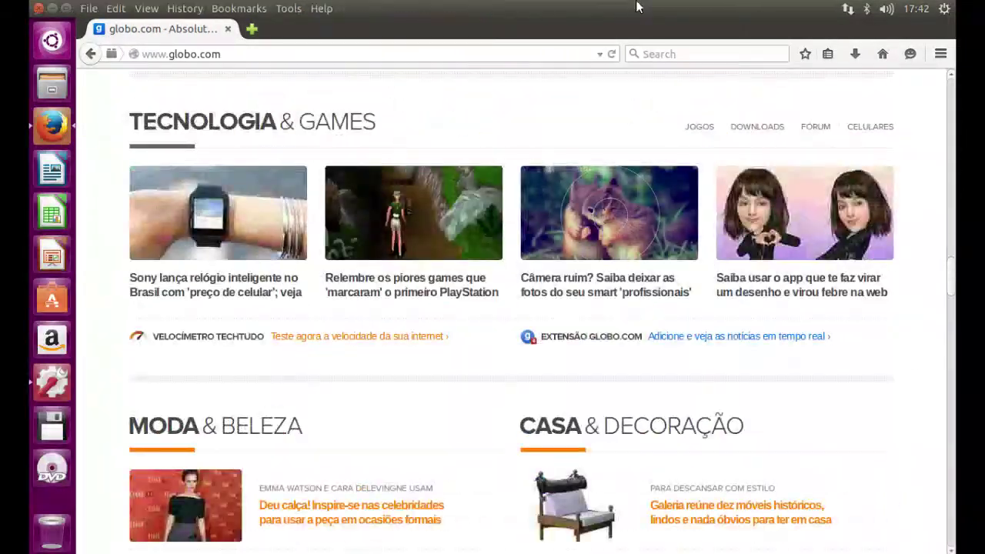
- Restore and re-maximize the browser window, then minimize it to reveal the desktop
mouse_move(416, 32)
mouse_down()
mouse_move(427, 201)
mouse_move(403, 165)
mouse_move(415, 15)
mouse_up()
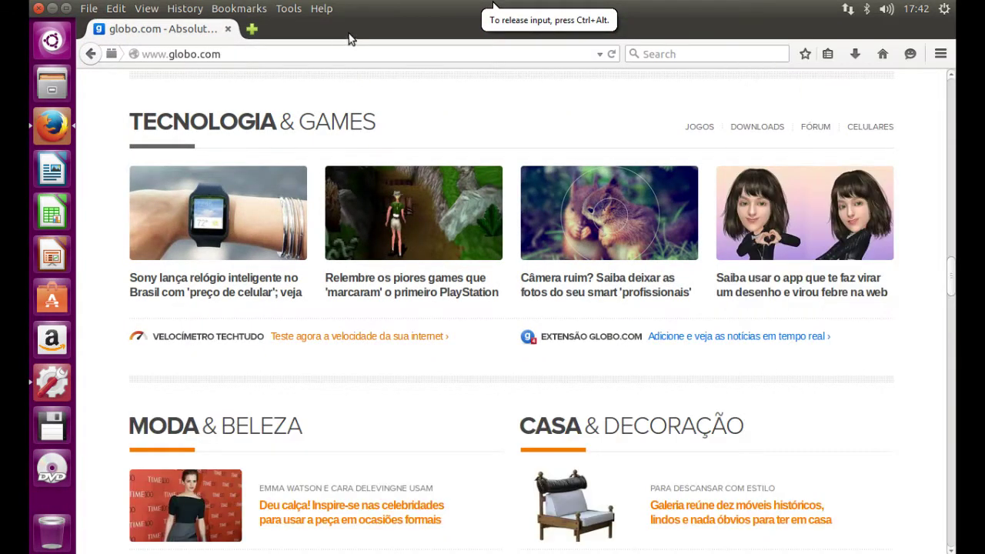
drag(351, 33, 480, 164)
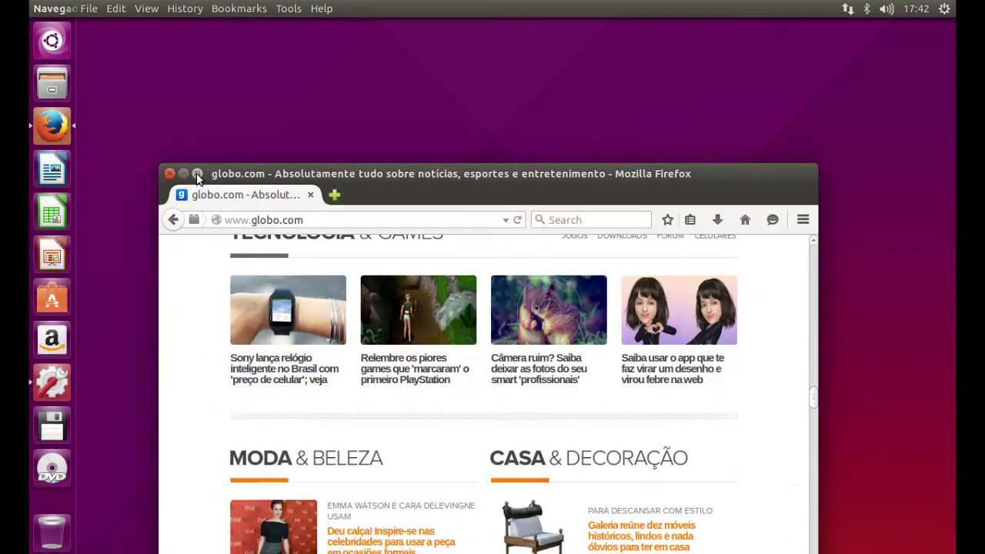
click(197, 174)
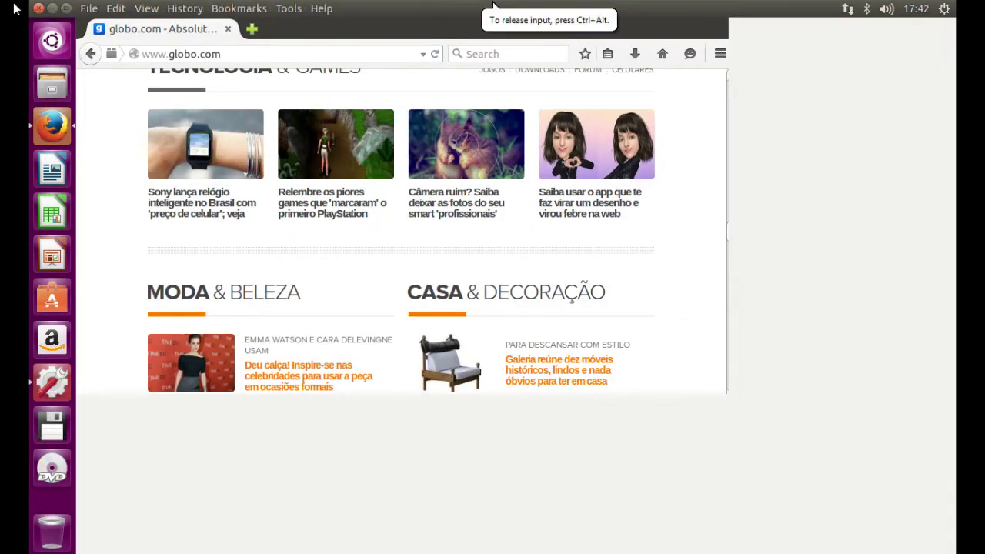
click(52, 9)
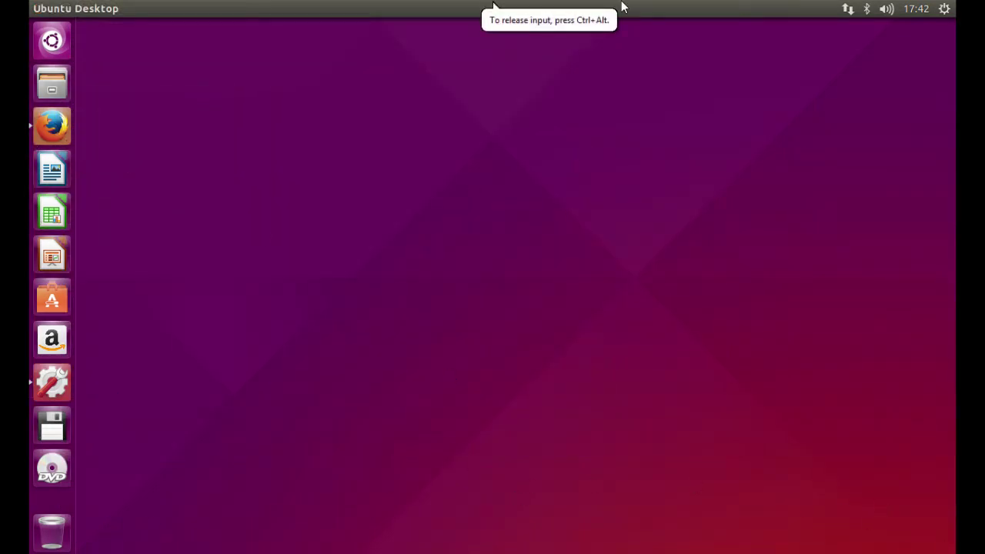
right_click(491, 146)
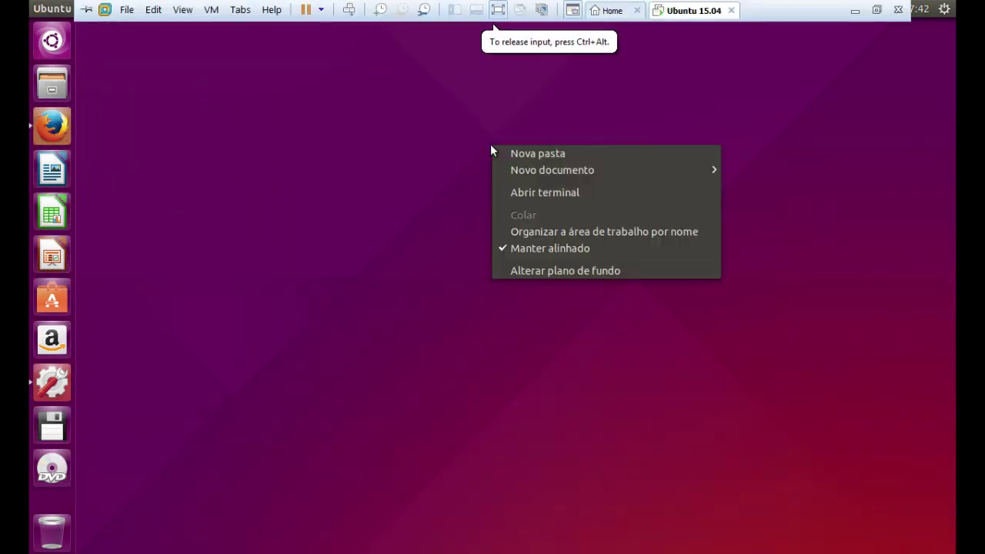
click(422, 199)
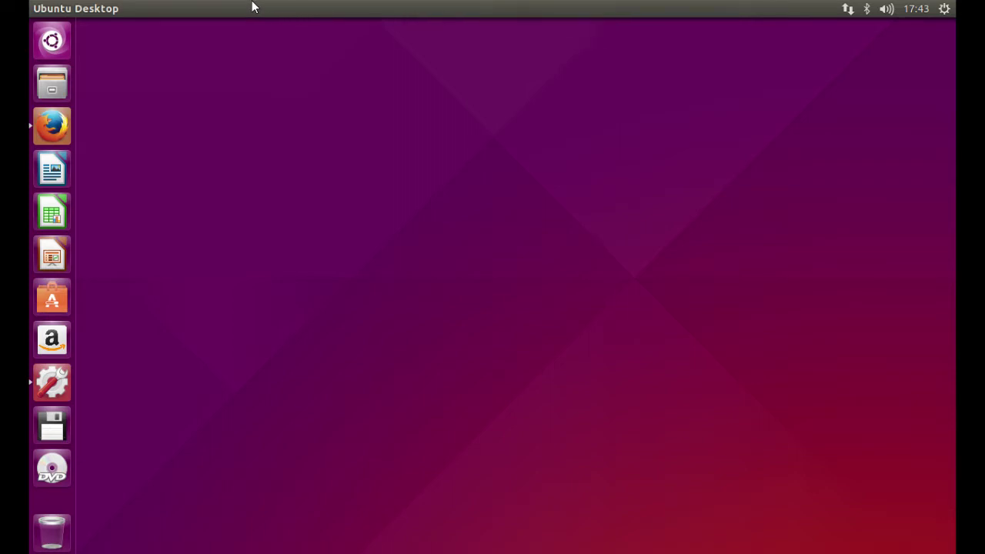
- Choose Install VMware Tools... from the VM menu and confirm connecting the installer CD
click(211, 10)
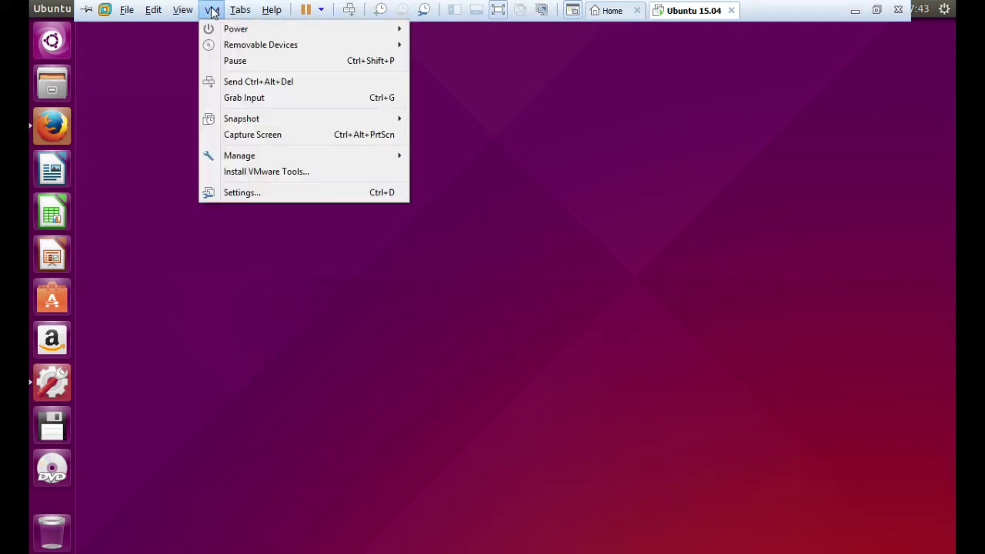
click(255, 173)
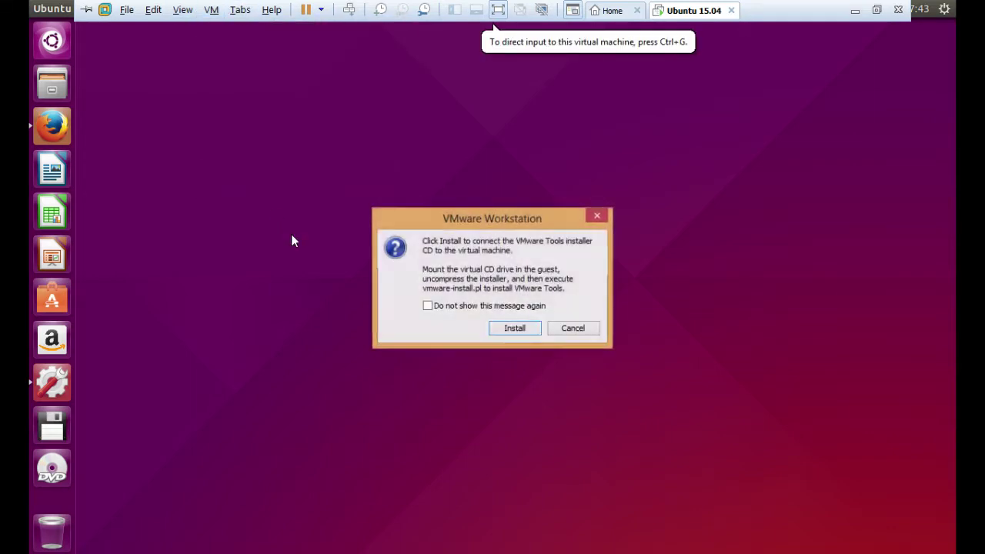
click(513, 328)
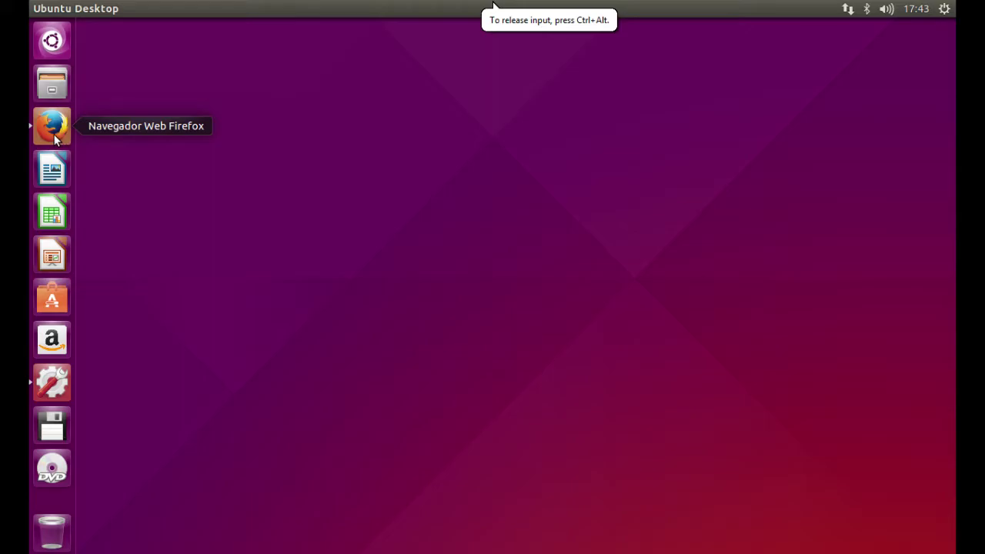
- Bring Firefox back and replace the globo.com address with google.com
click(53, 127)
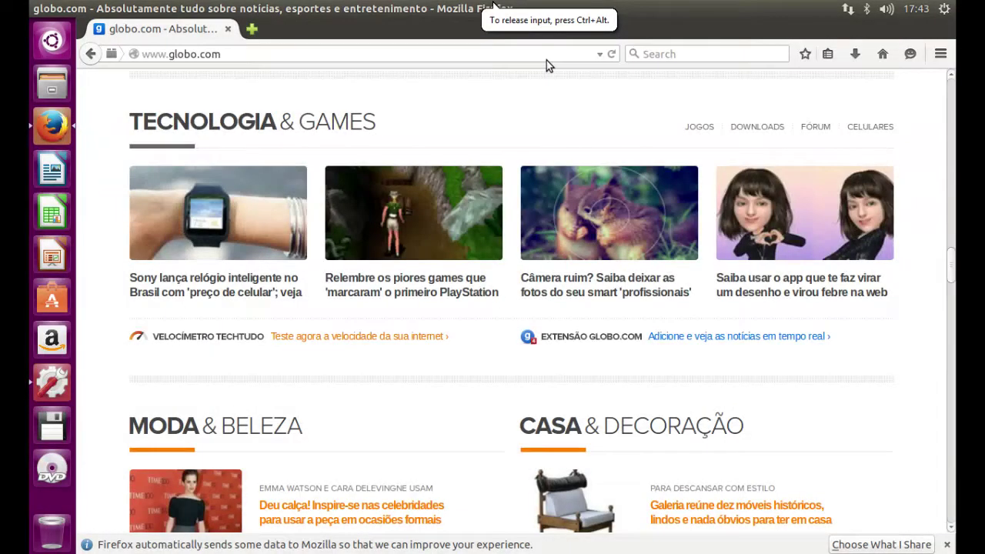
click(431, 57)
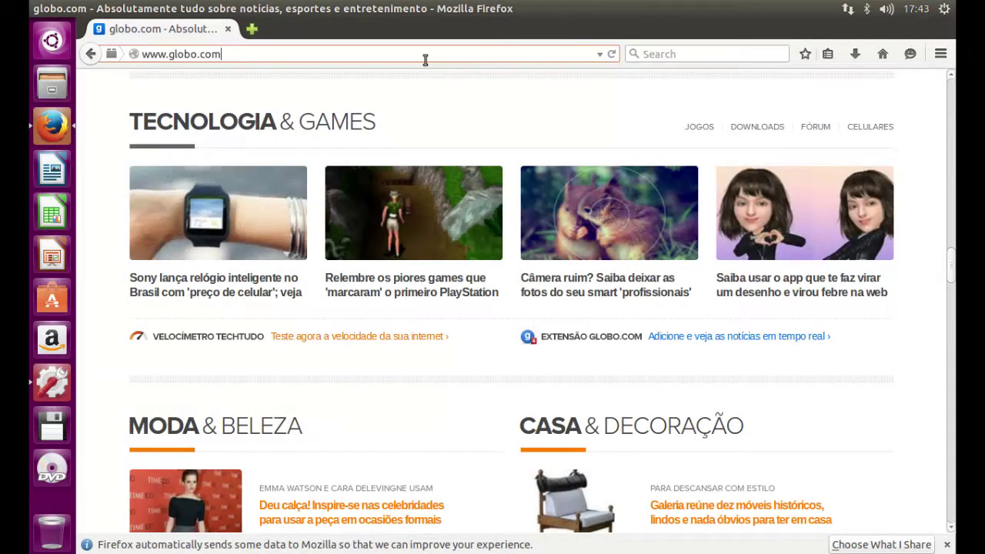
key(ctrl+a)
text(goo)
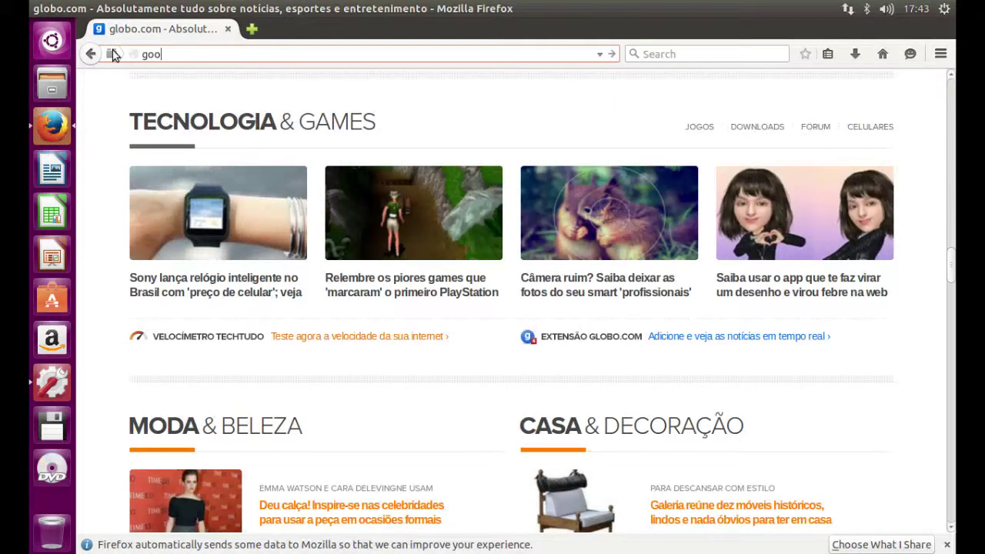
text(gle.com)
key(Return)
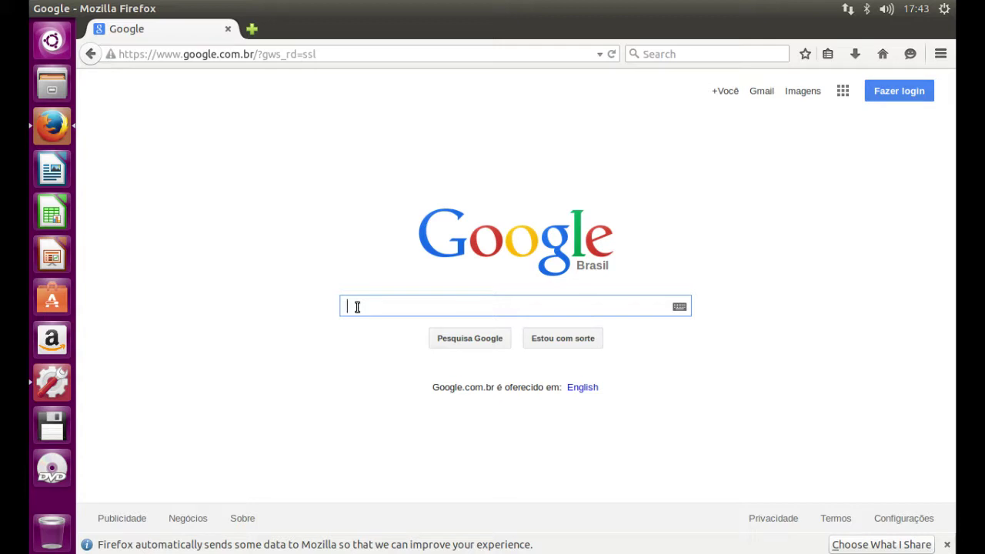
- Search Google for 'How to install Vmware Tools on Ubuntu 15.04'
text(How to)
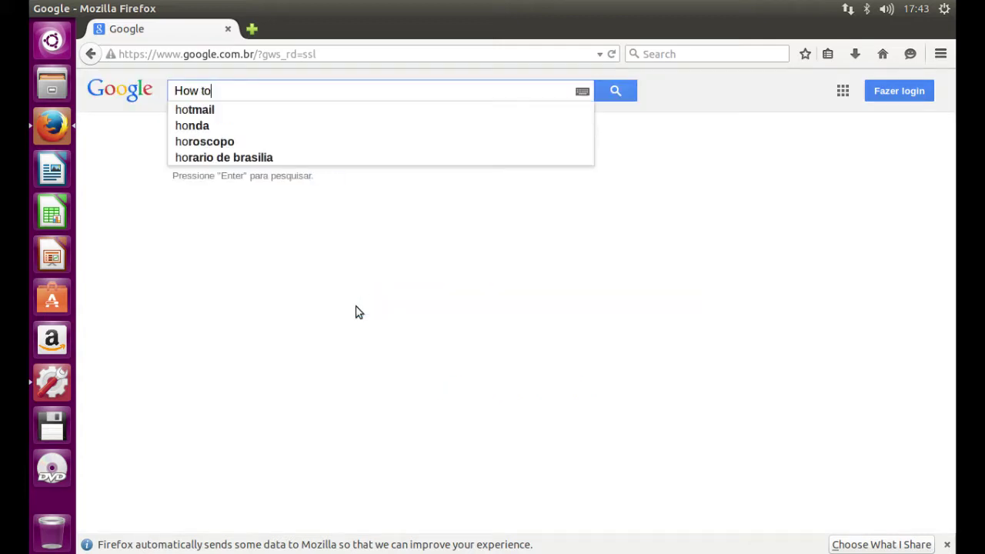
key(BackSpace)
key(BackSpace)
key(BackSpace)
key(BackSpace)
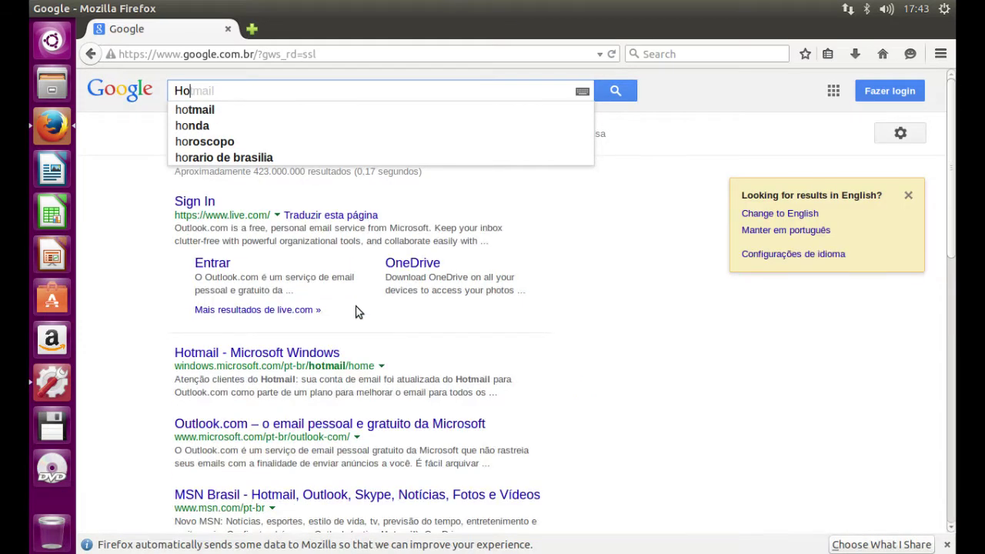
text(w to instal)
key(BackSpace)
text(l Vmware Tools on Ubuntu 15.04)
key(Return)
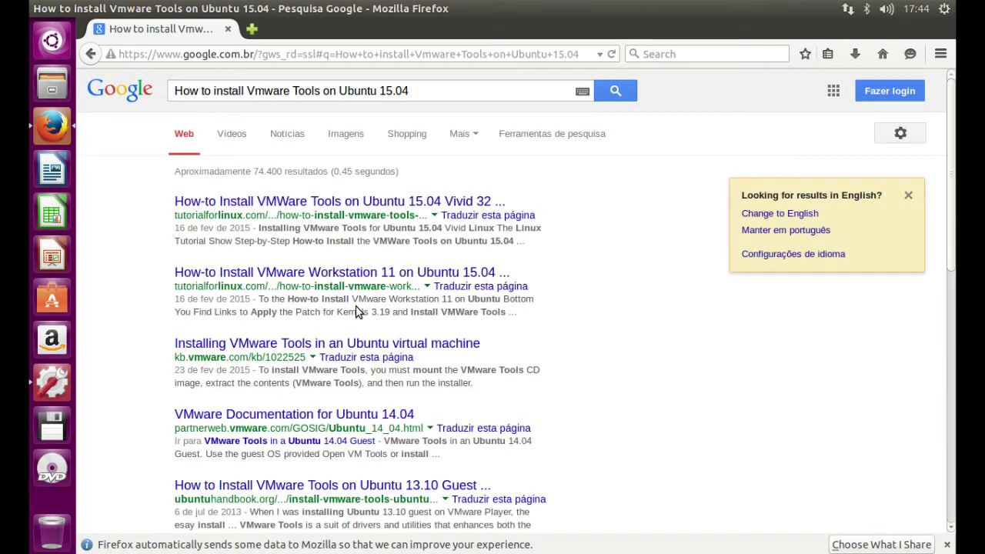
click(340, 203)
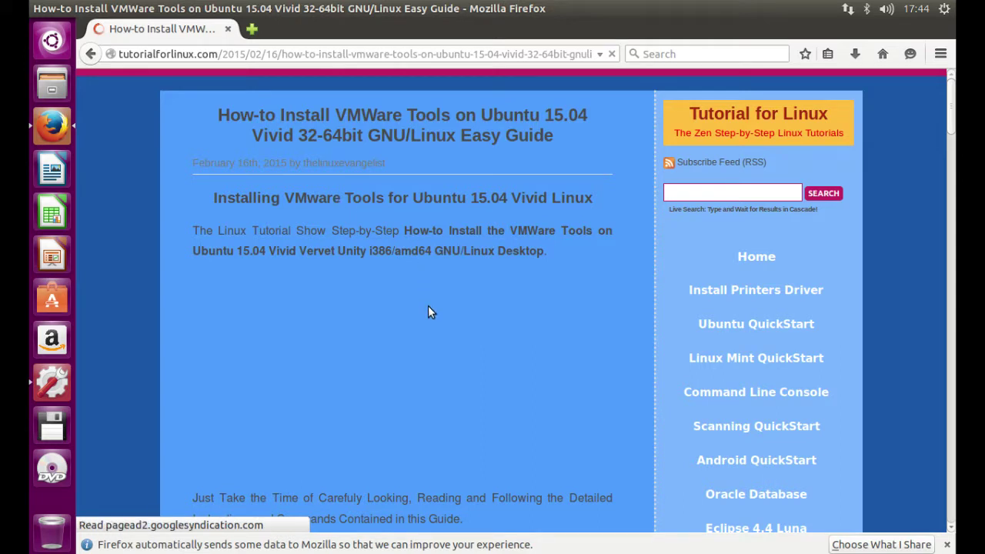
scroll(443, 382, down, 2)
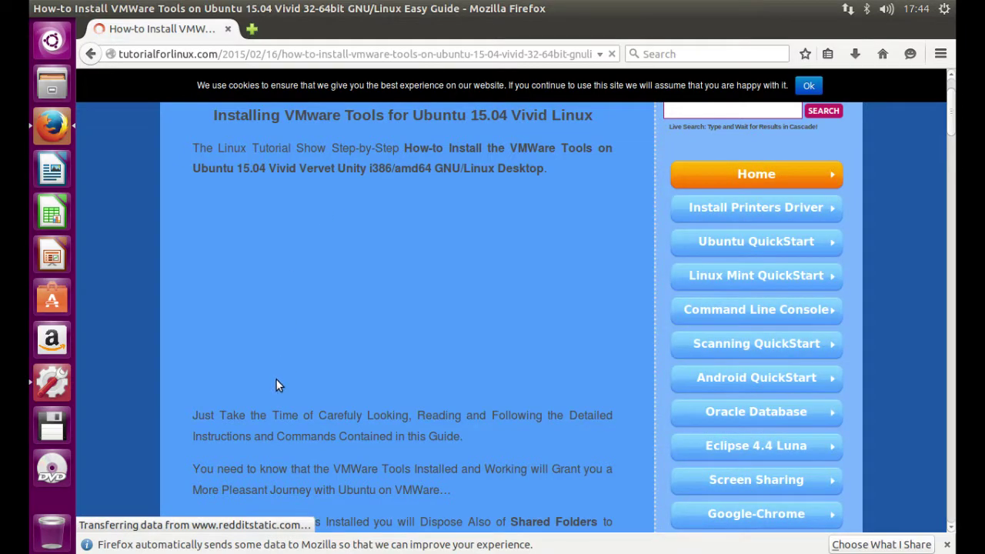
scroll(252, 442, down, 7)
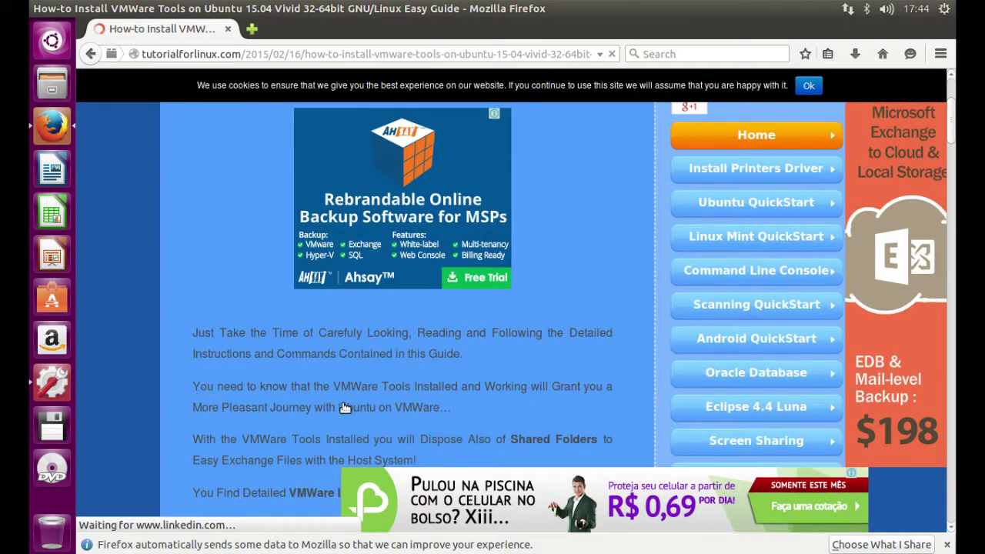
scroll(346, 409, up, 6)
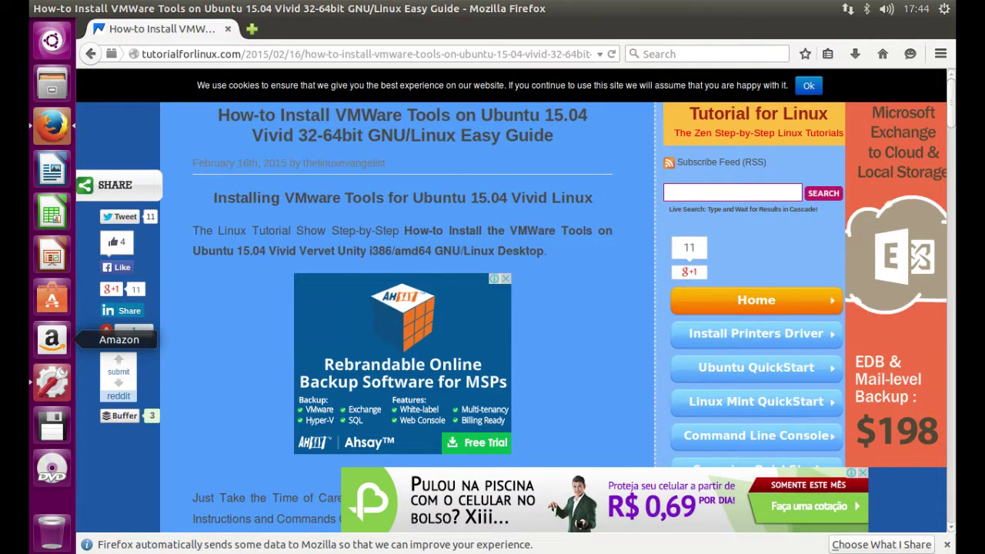
scroll(272, 346, down, 1)
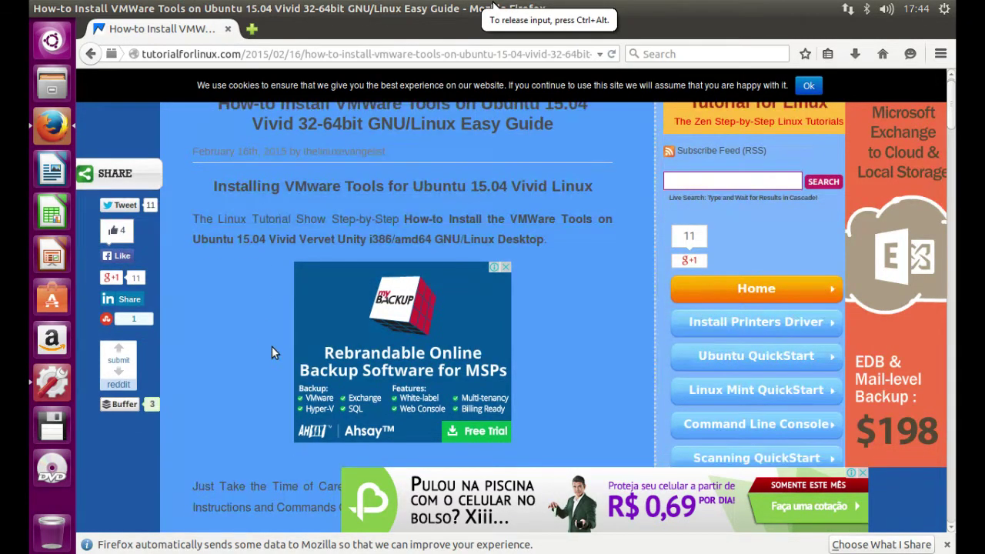
scroll(272, 347, down, 2)
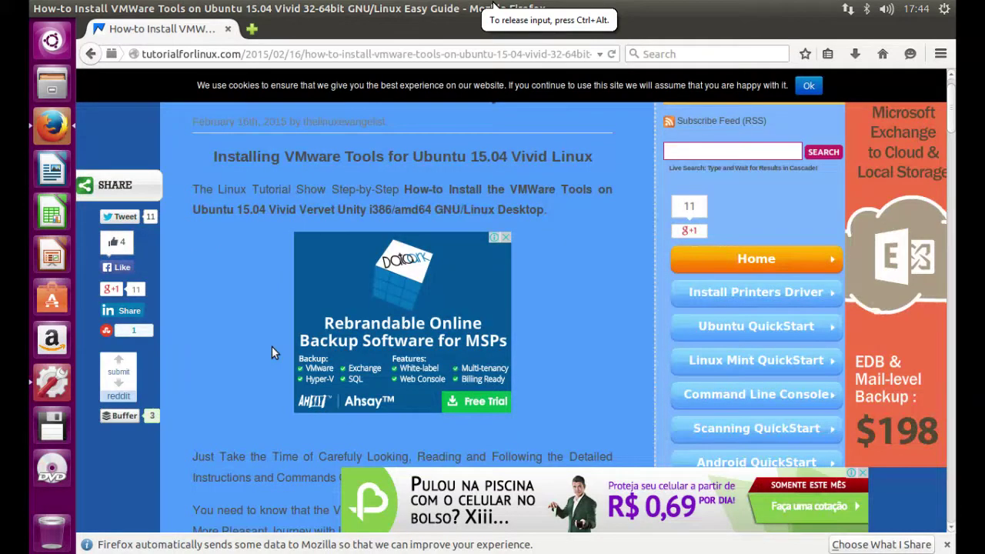
scroll(278, 351, down, 4)
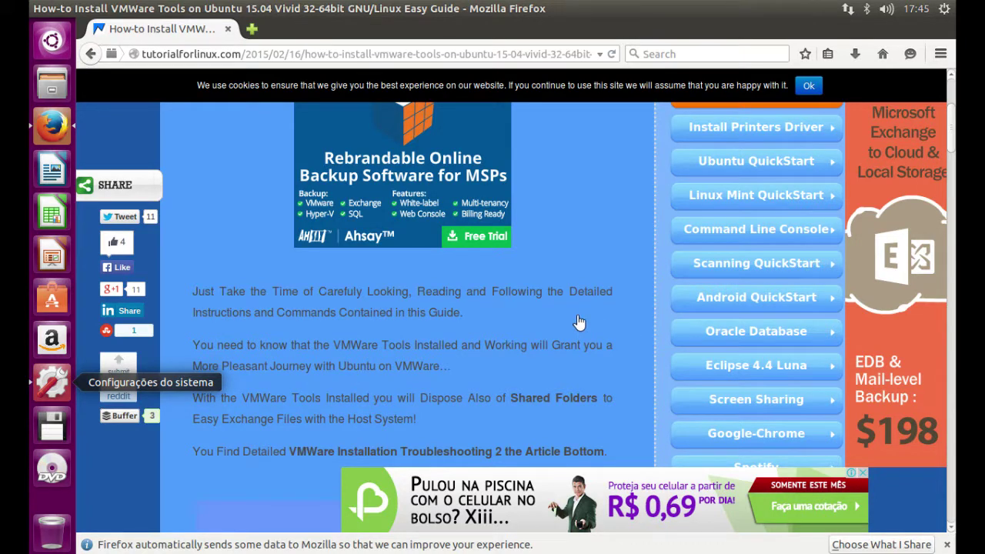
scroll(463, 333, down, 2)
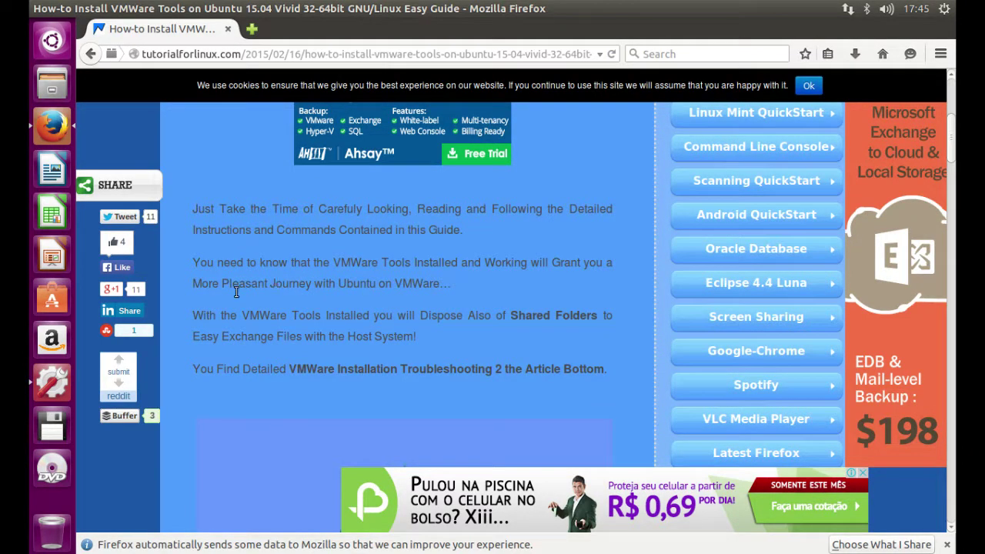
drag(222, 315, 432, 315)
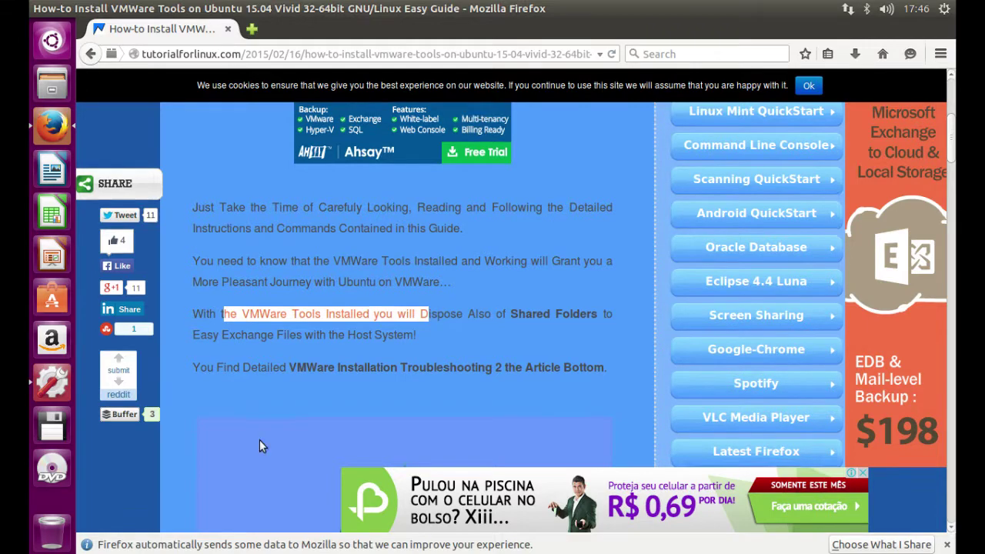
scroll(259, 440, down, 1)
drag(250, 331, 302, 365)
- Scroll to and highlight the guide's 'Start the VMWare Tools Installation' step and archive download line
click(302, 368)
scroll(301, 368, down, 7)
scroll(302, 368, down, 7)
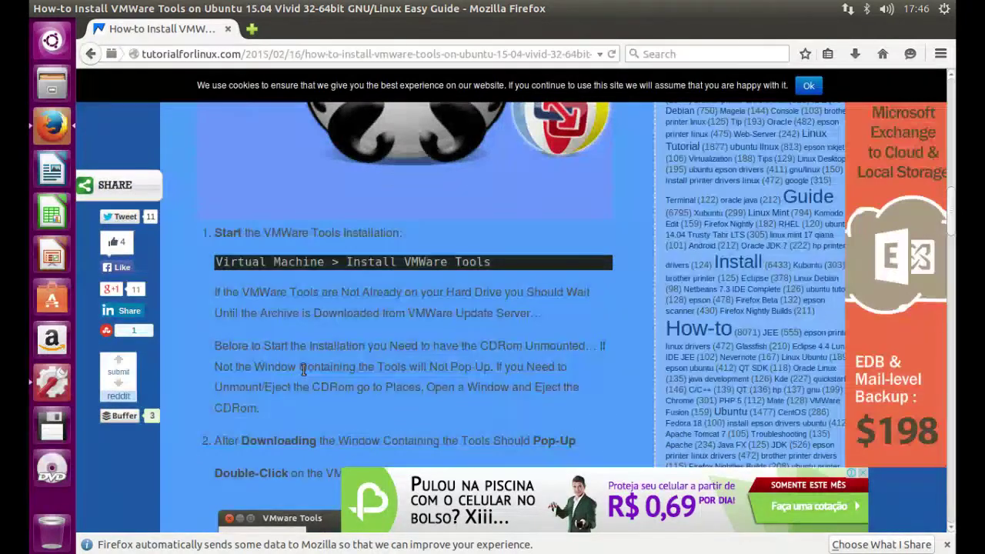
drag(217, 228, 401, 233)
scroll(274, 323, down, 1)
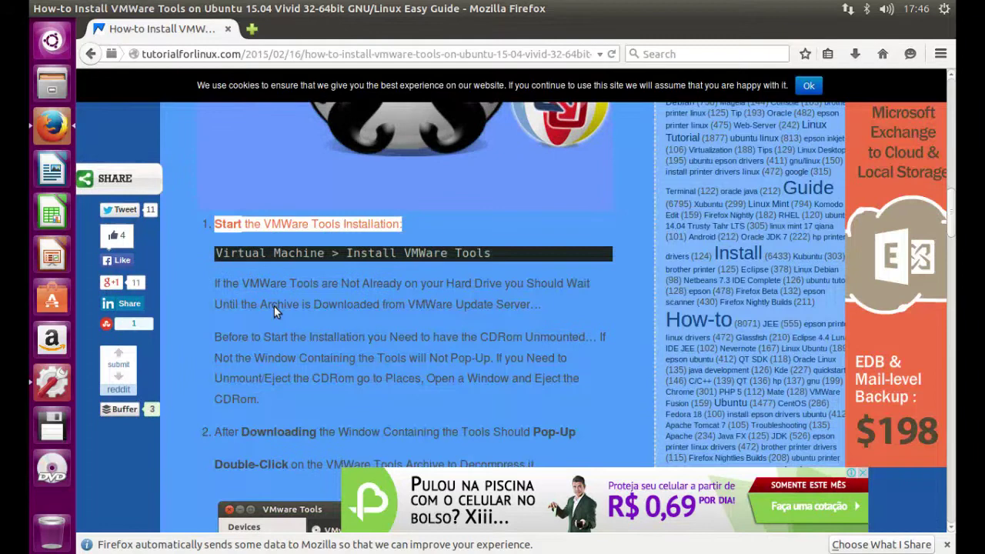
drag(291, 251, 529, 273)
drag(469, 295, 528, 275)
- Highlight the note about unmounting the CDRom and read further down the guide
click(392, 282)
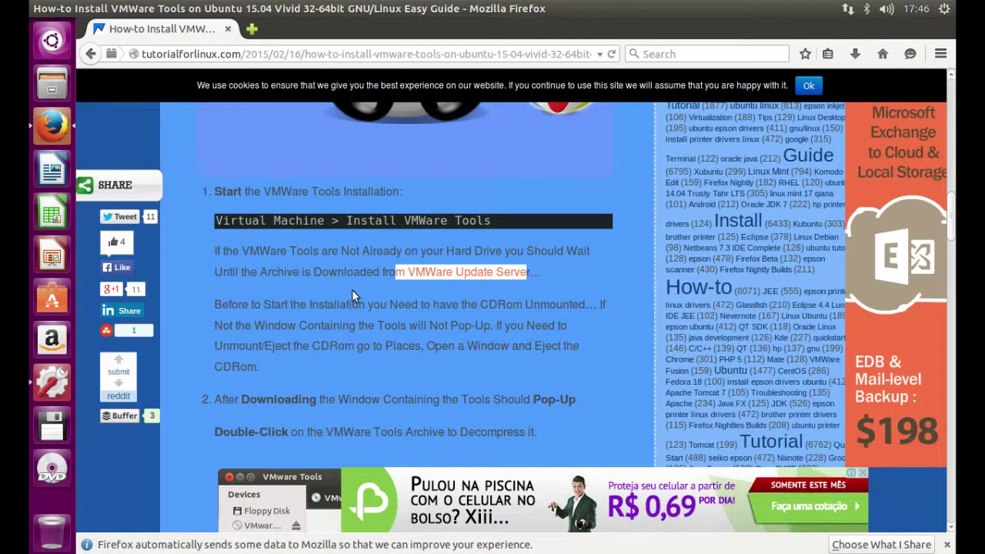
click(260, 305)
drag(260, 305, 471, 363)
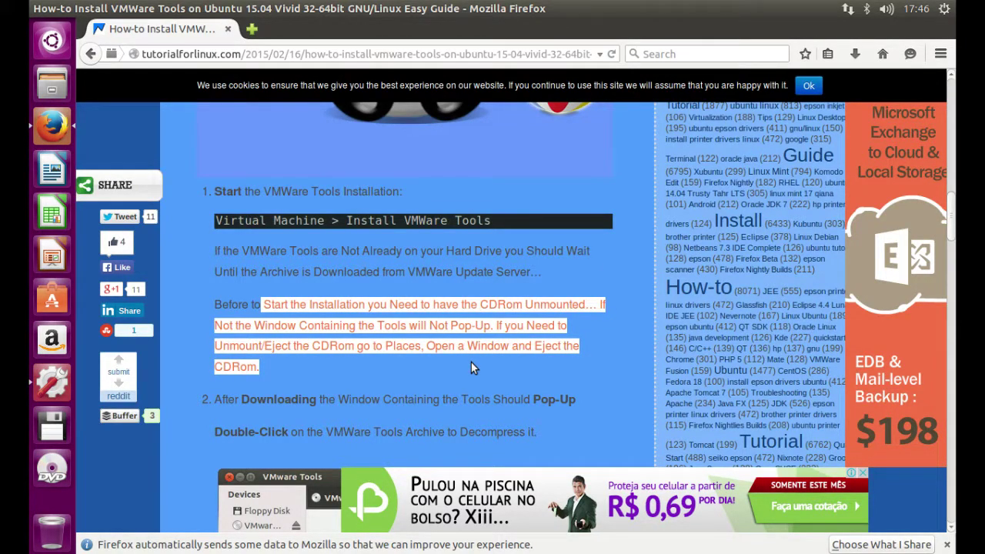
scroll(471, 367, down, 3)
drag(393, 275, 481, 278)
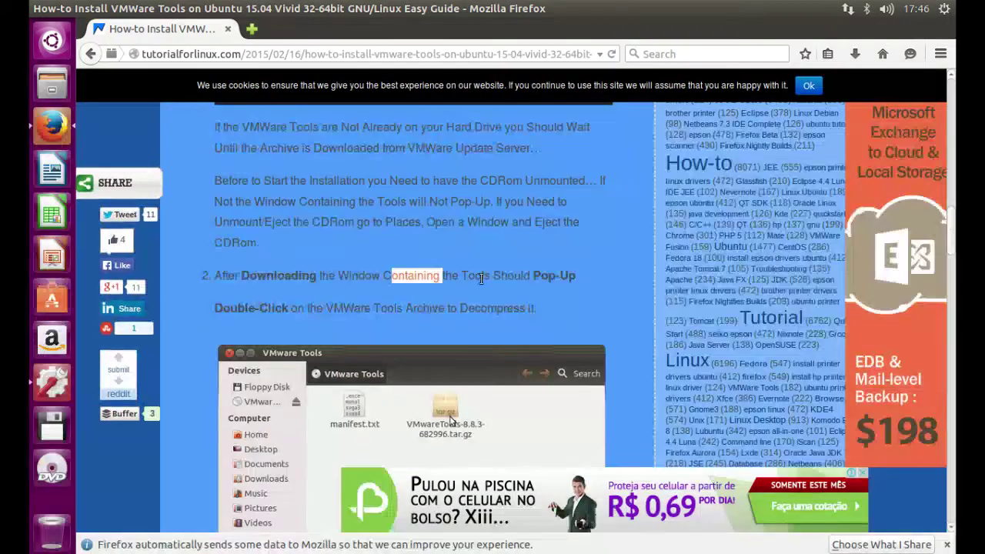
drag(354, 308, 504, 308)
scroll(500, 321, down, 1)
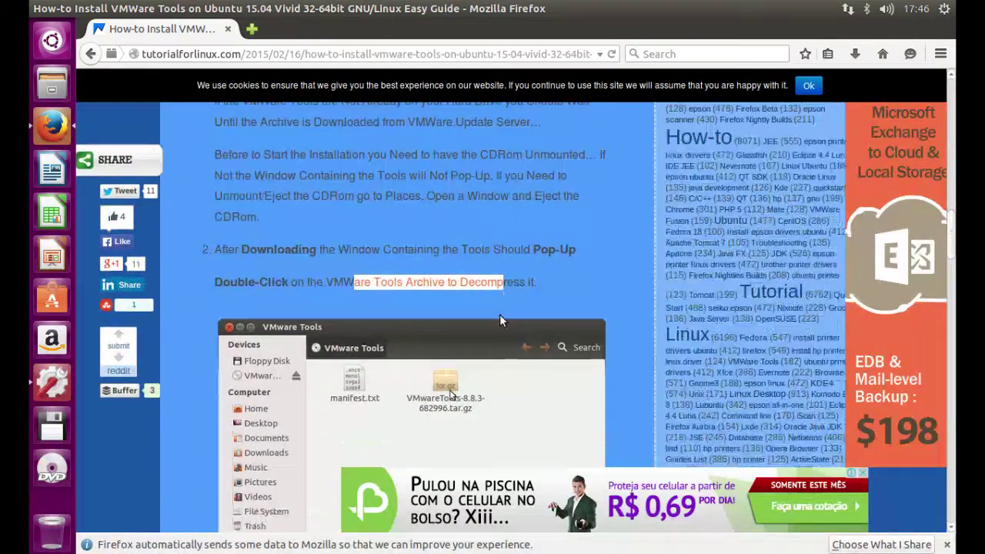
scroll(500, 320, down, 3)
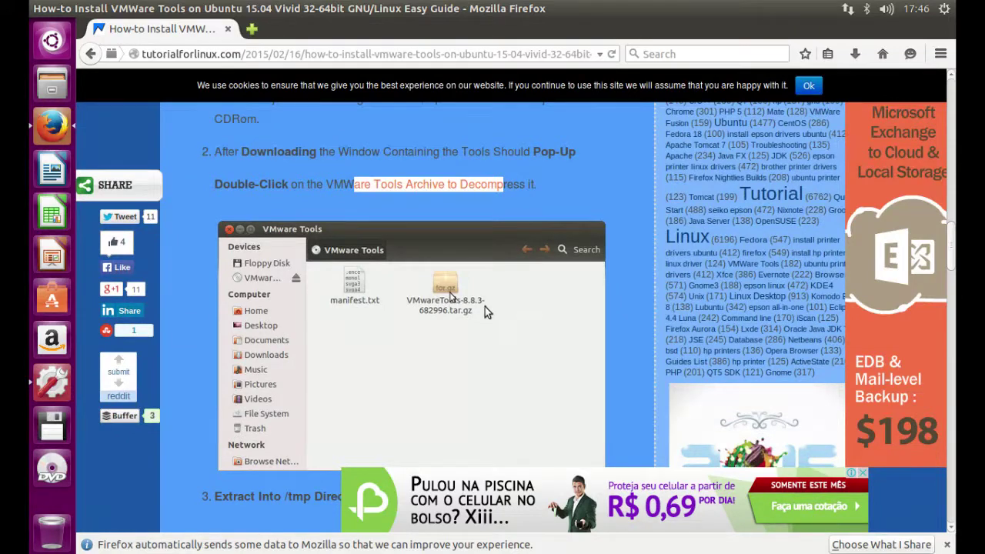
scroll(485, 307, down, 5)
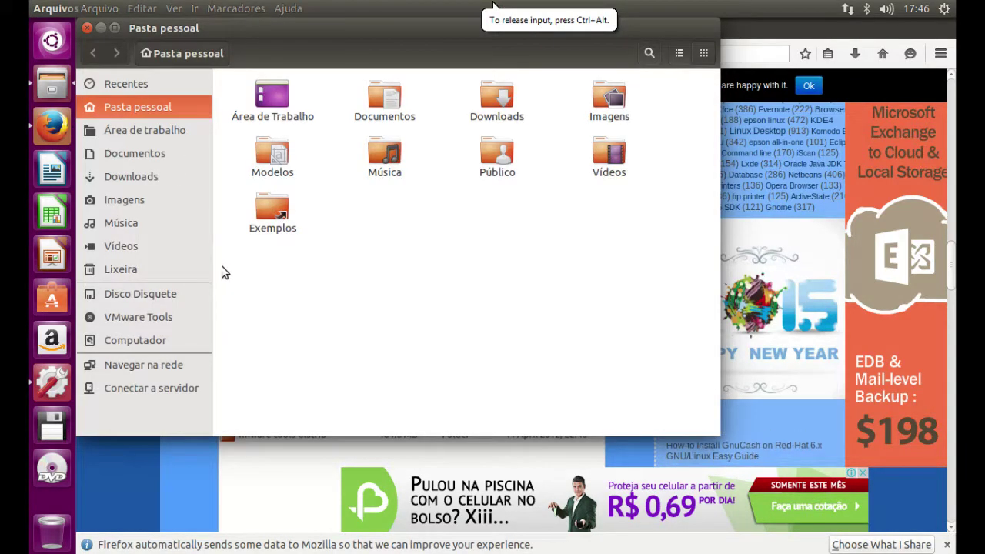
- Open the VMware Tools disc and choose Extrair para... on VMwareTools-9.9.2-2496486.tar.gz
click(167, 316)
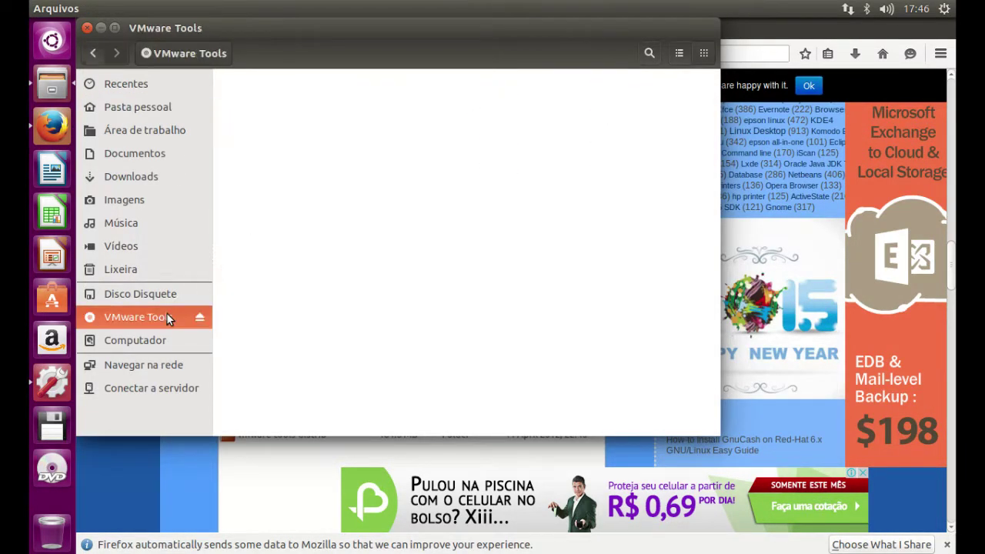
click(500, 89)
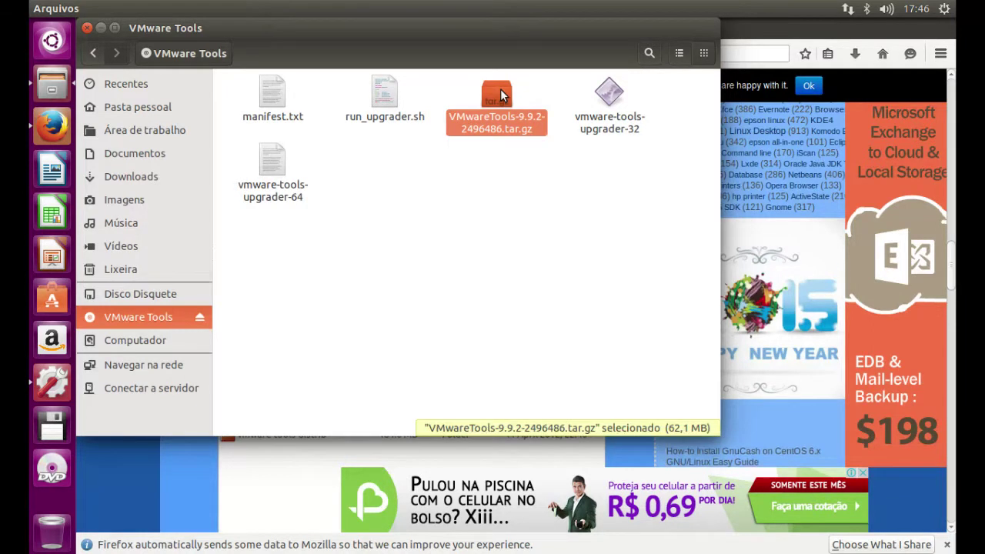
right_click(500, 88)
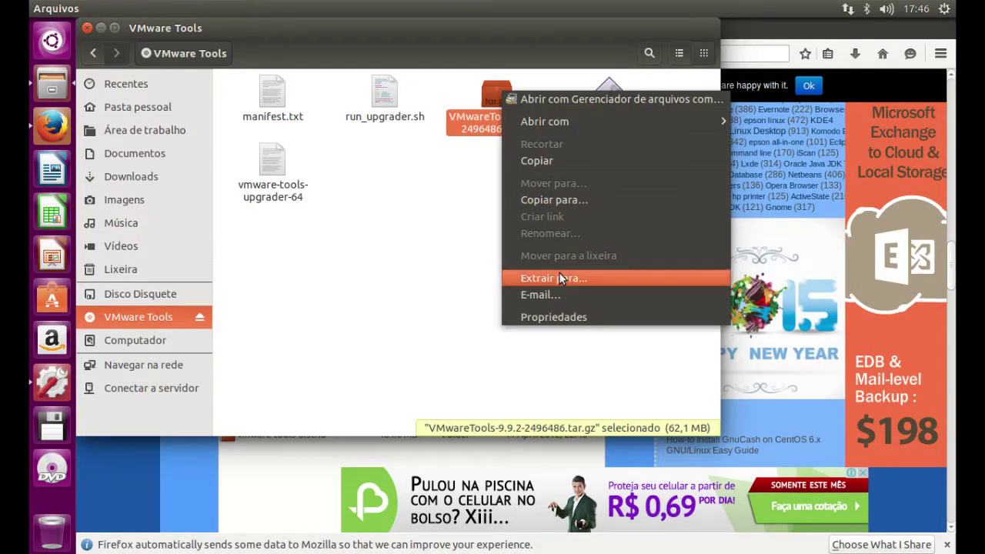
click(561, 274)
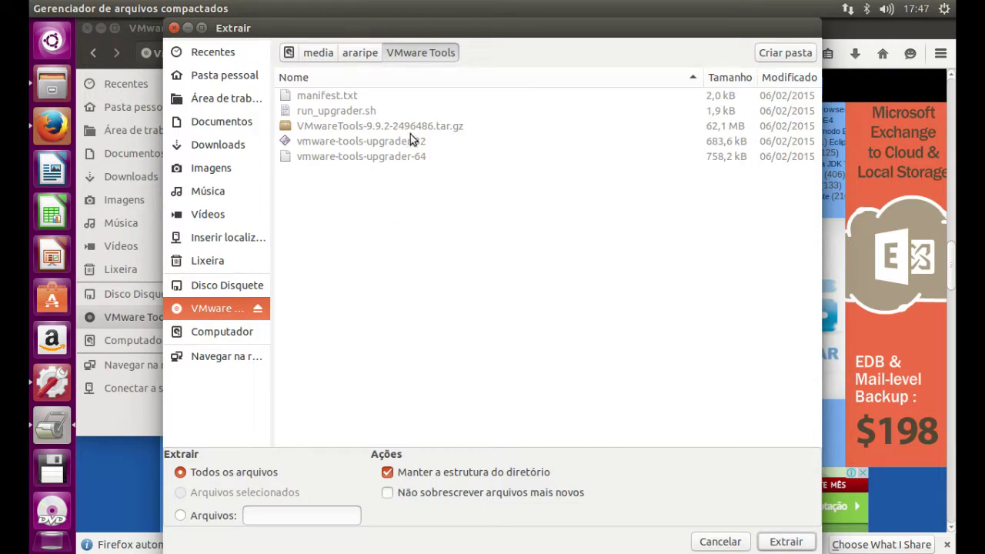
- Try extracting the archive into the VMware Tools folder, dismiss the permission error, and close the dialog
click(767, 542)
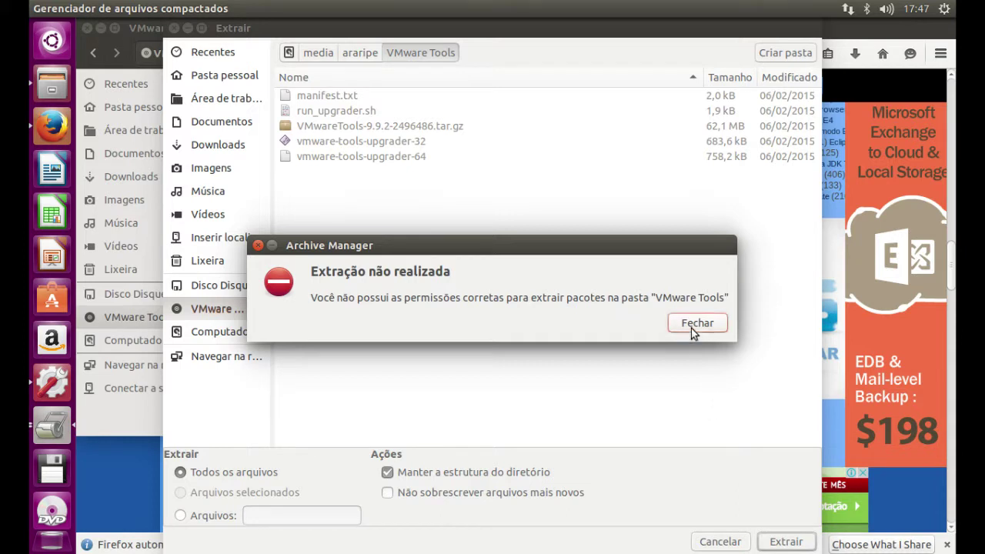
click(690, 328)
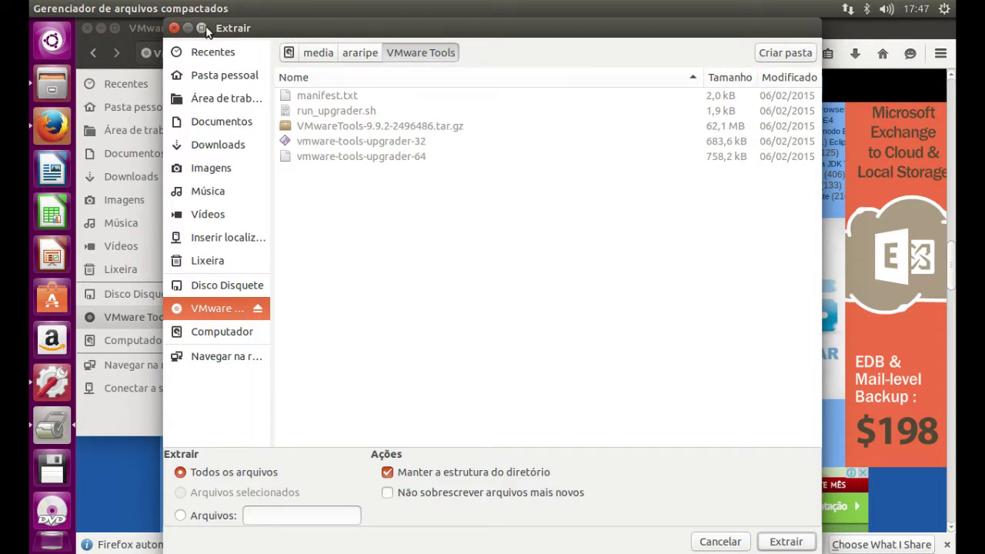
click(180, 515)
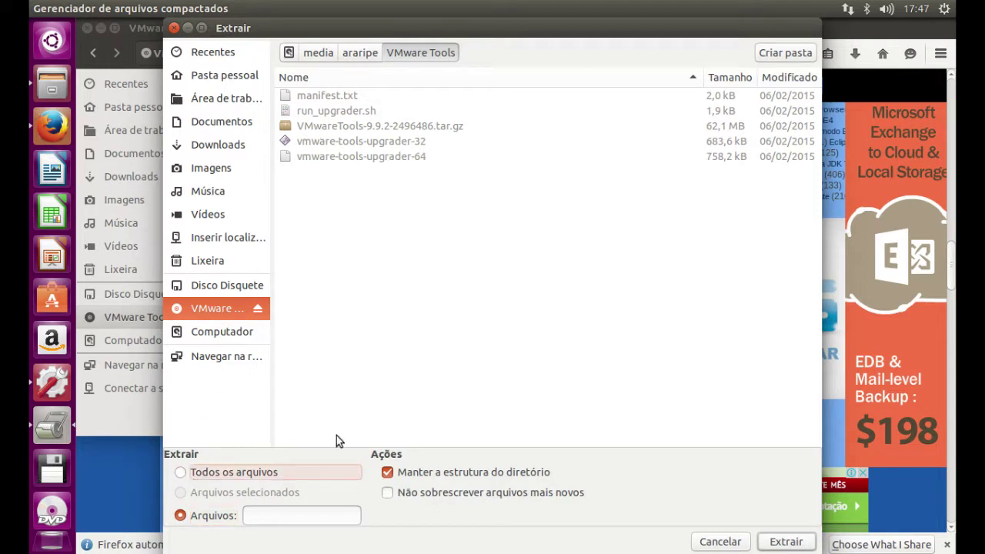
click(174, 29)
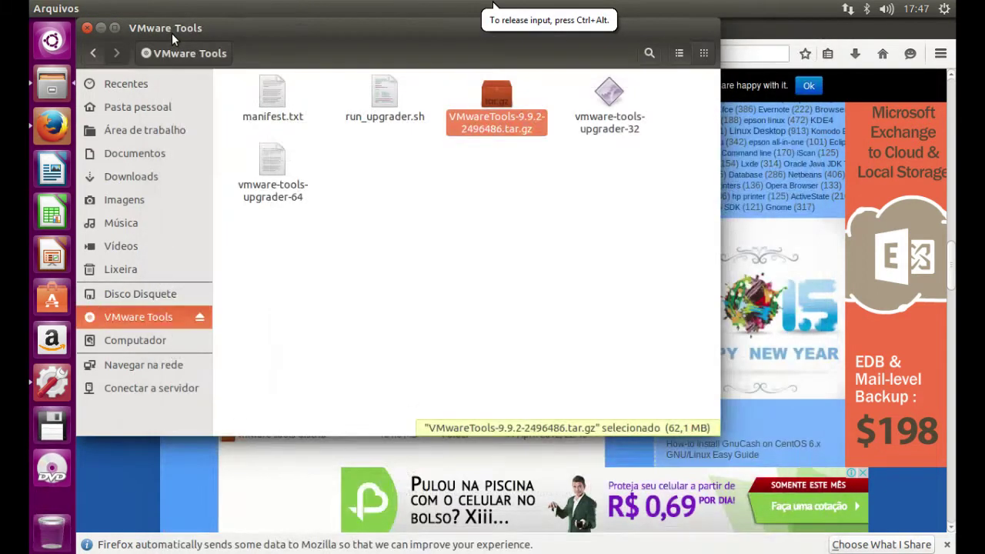
right_click(491, 102)
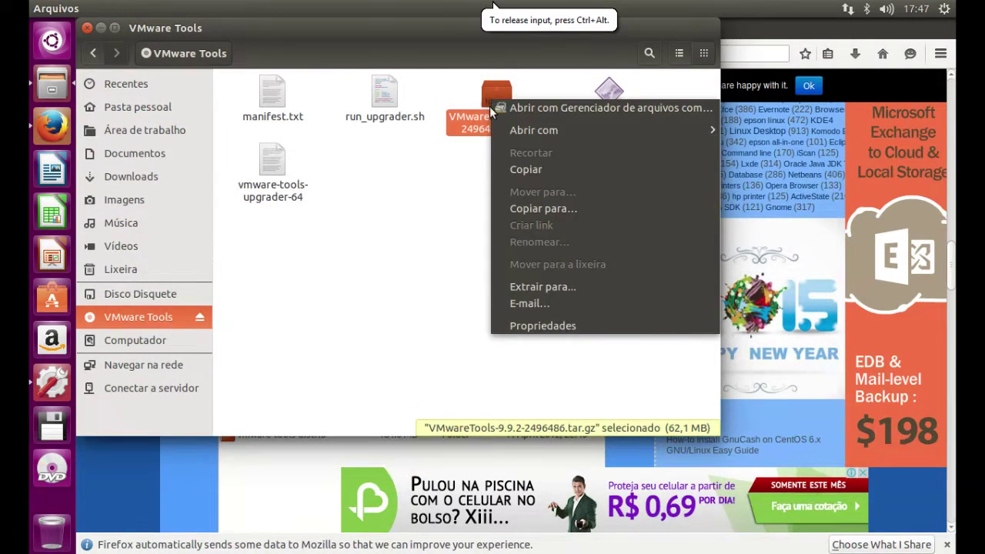
click(539, 287)
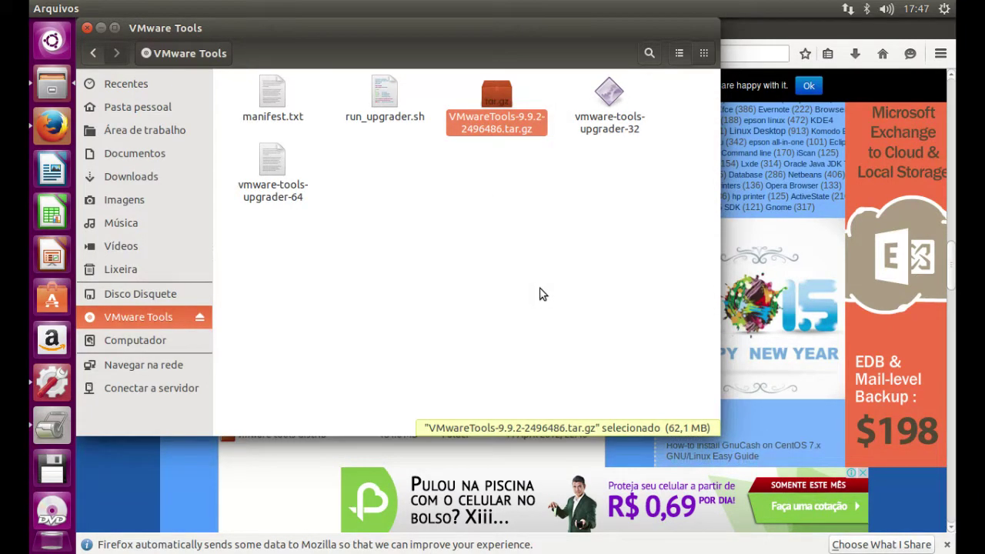
- Retry extraction via Extrair para..., dismiss the permission error again, and close the settings
right_click(477, 125)
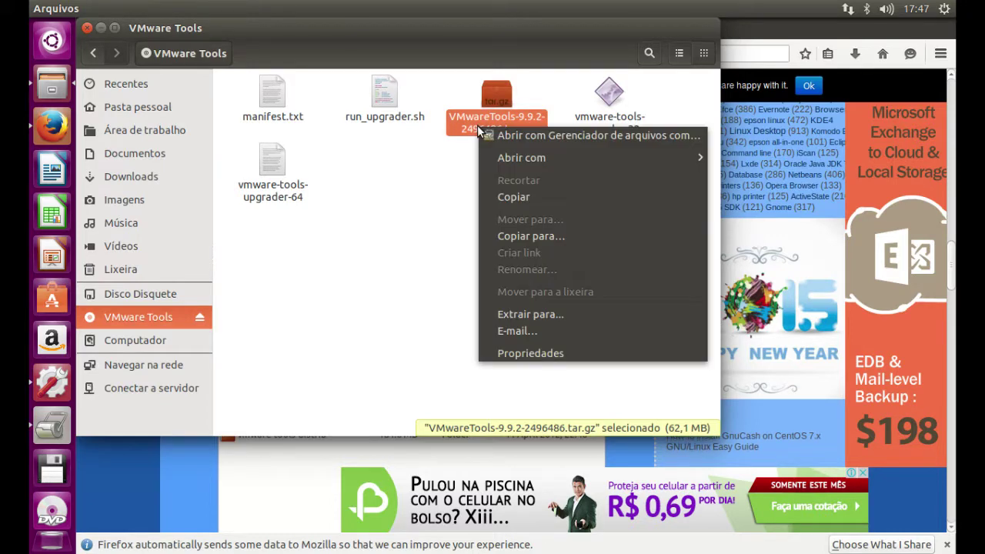
click(512, 314)
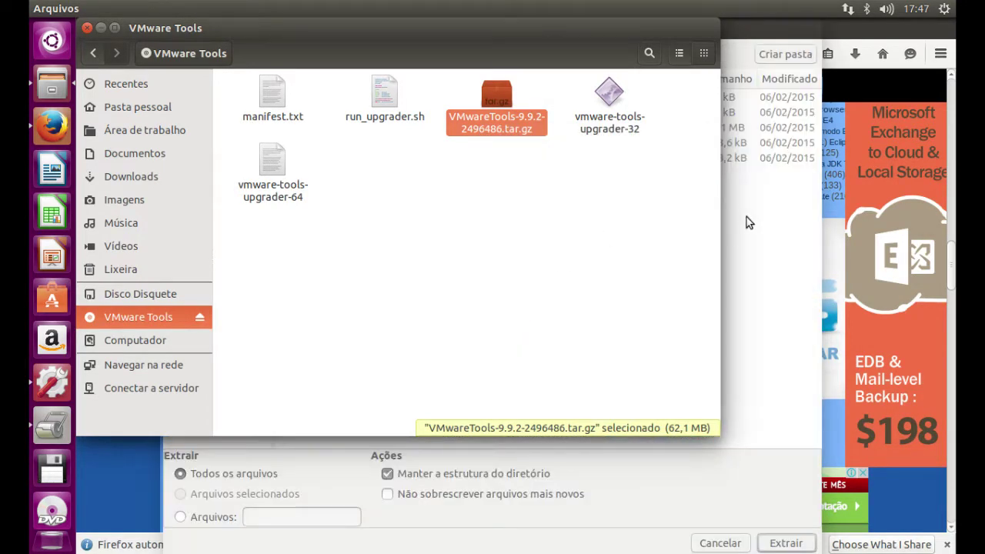
click(751, 224)
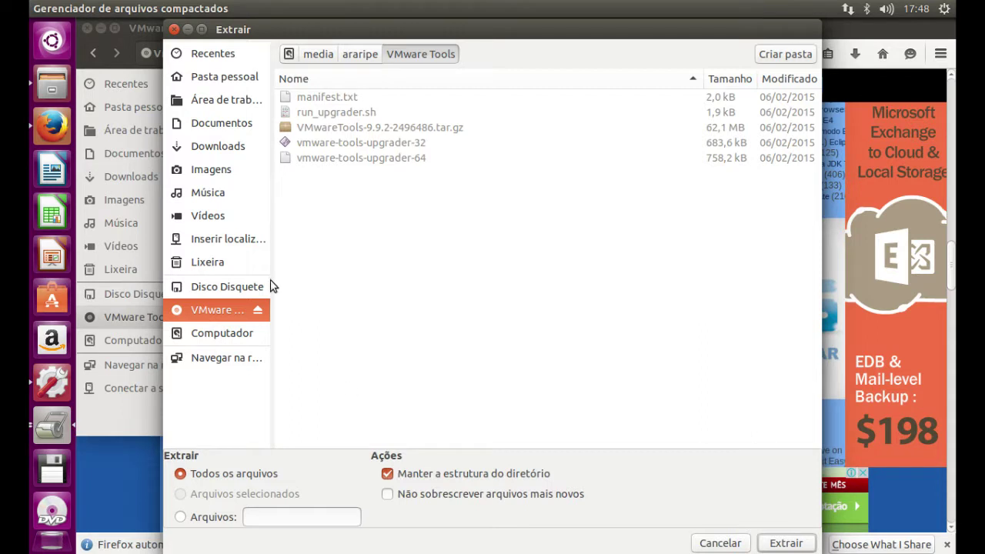
click(785, 544)
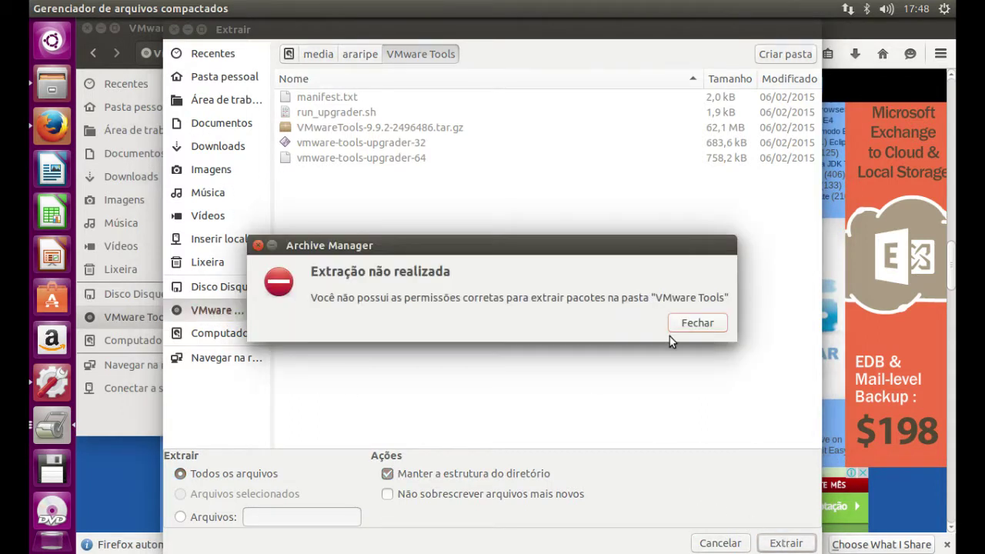
click(695, 328)
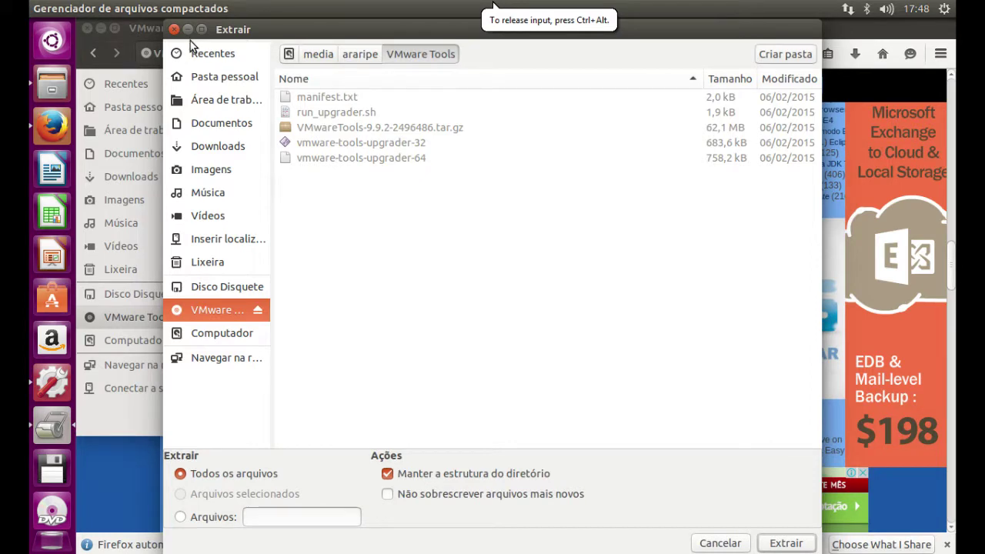
click(174, 30)
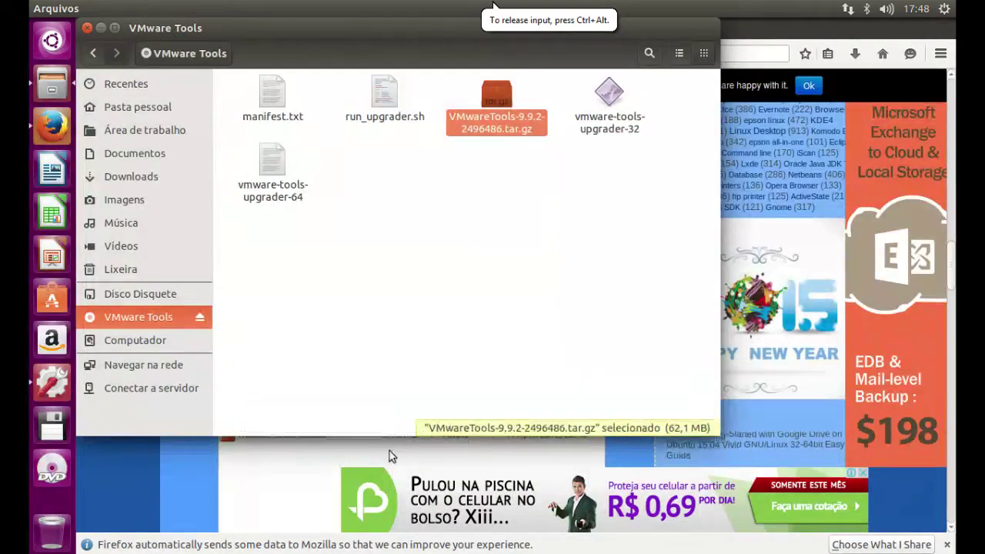
- Return to the Firefox guide at the decompress-archive step and move its window aside
click(259, 476)
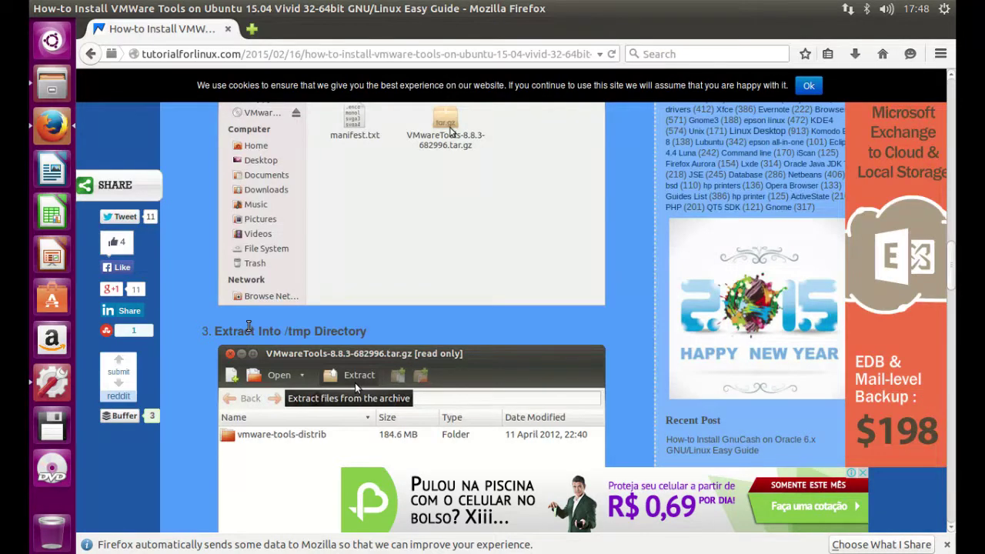
scroll(249, 326, up, 2)
scroll(248, 329, up, 3)
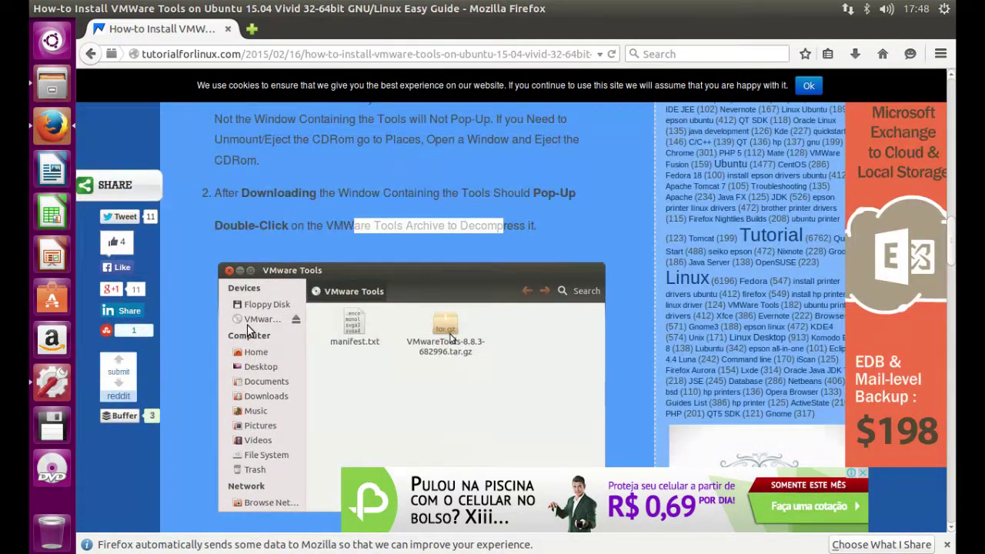
scroll(248, 330, down, 2)
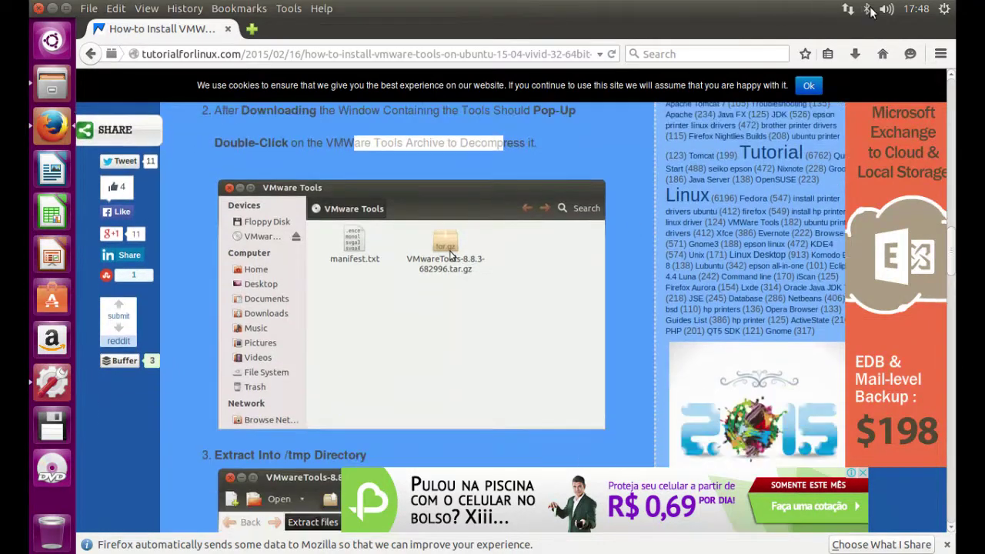
drag(493, 9, 289, 308)
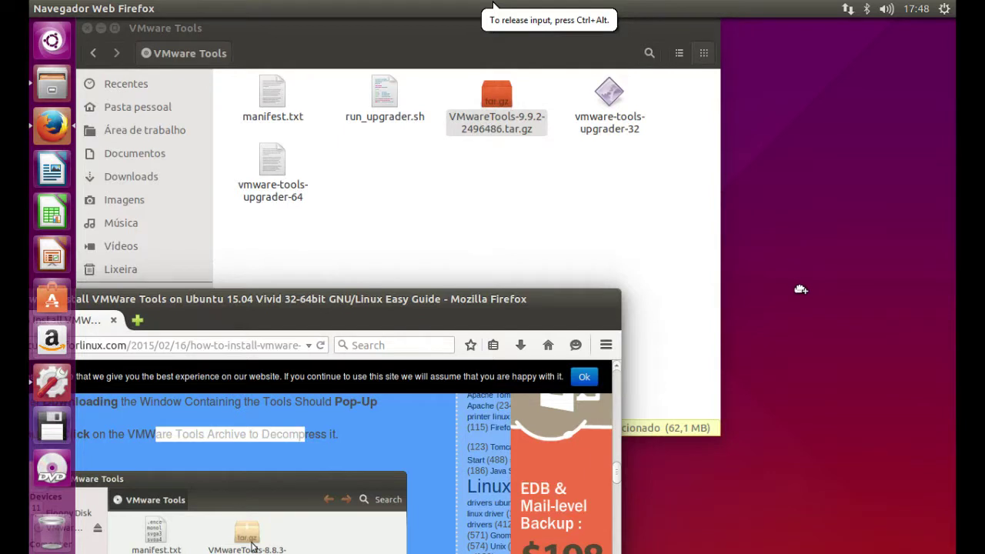
- Close the VMware Tools file window and extract the desktop's tar.gz archive with Extrair aqui
key(alt+Tab)
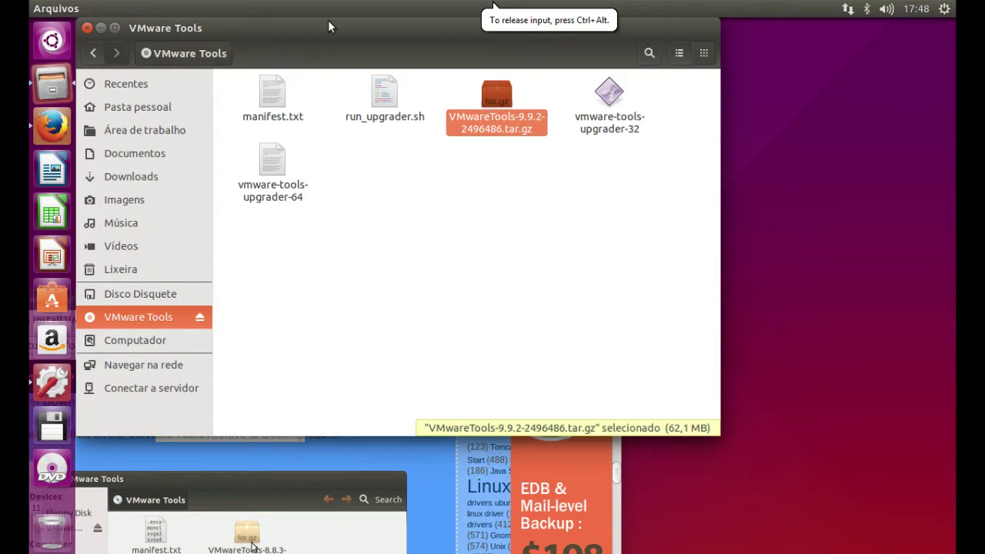
key(ctrl+w)
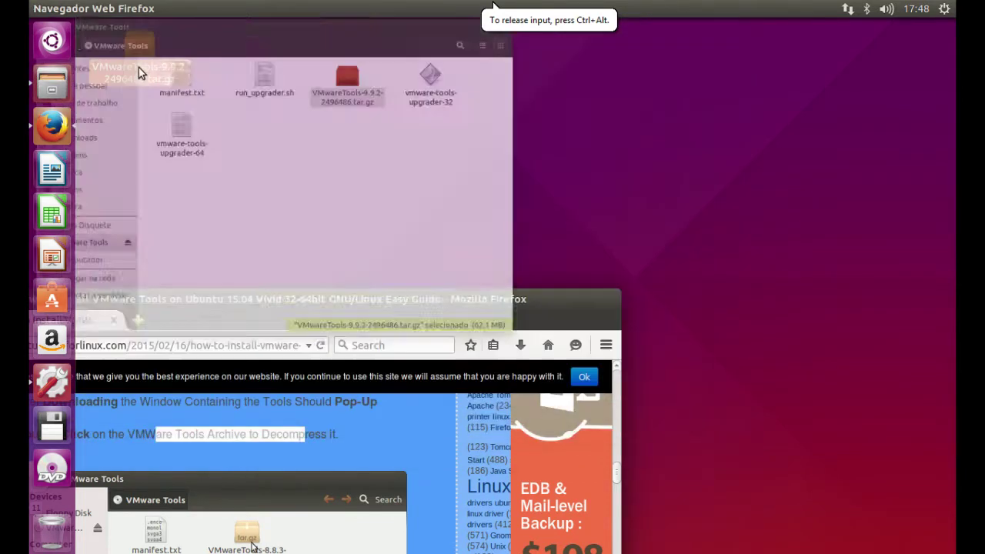
drag(441, 318, 642, 264)
right_click(148, 59)
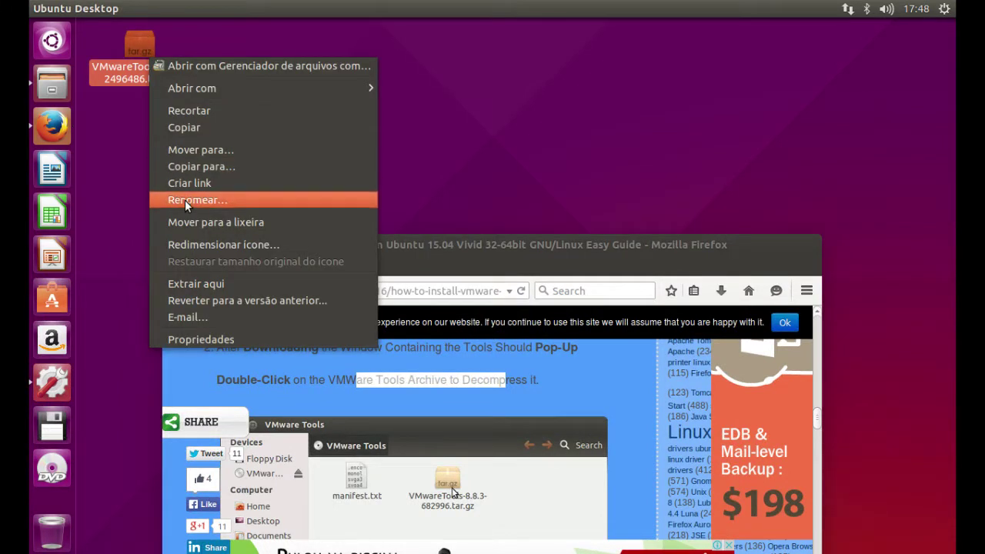
click(199, 283)
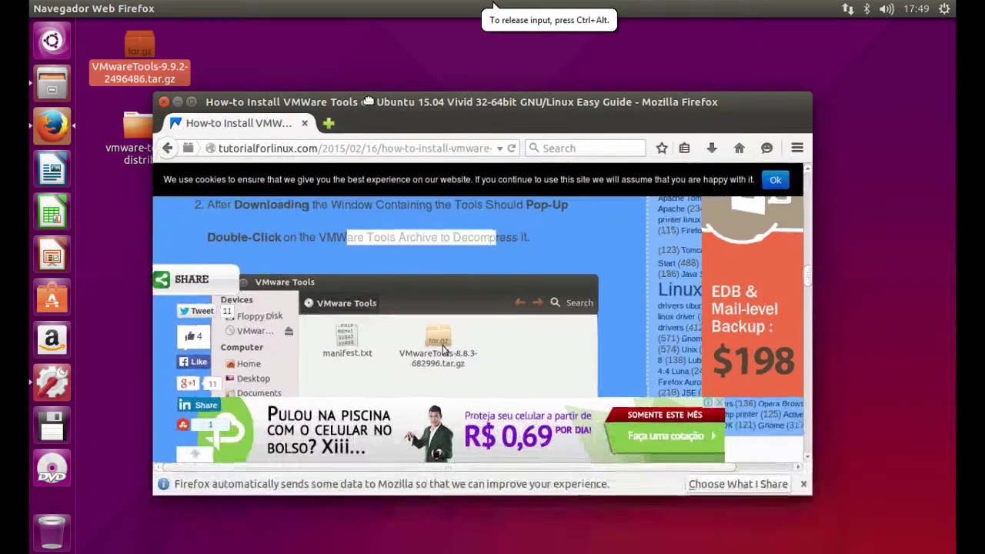
- Scroll Firefox's guide to step 4, 'Open a Terminal Window', then restore Firefox to a smaller window
drag(381, 244, 373, 109)
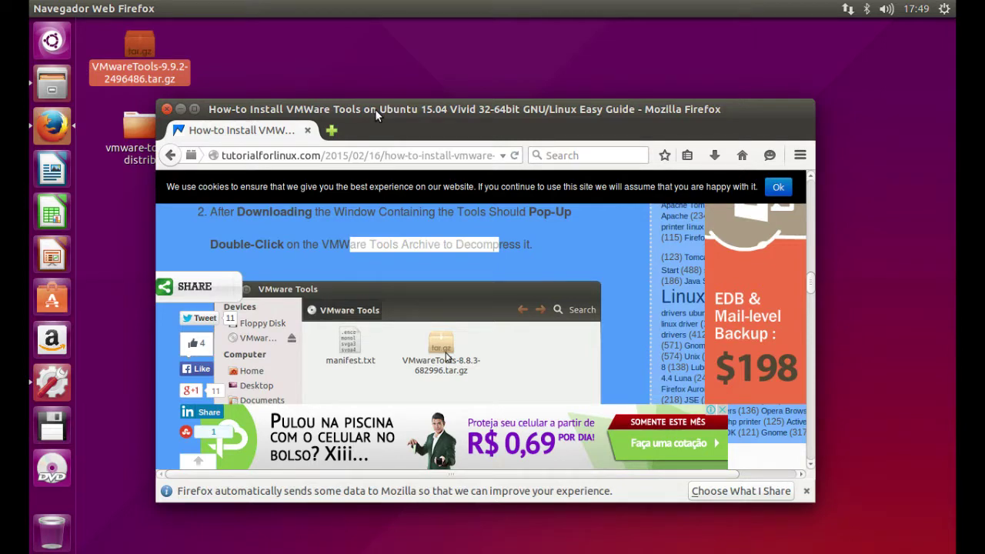
drag(375, 110, 426, 74)
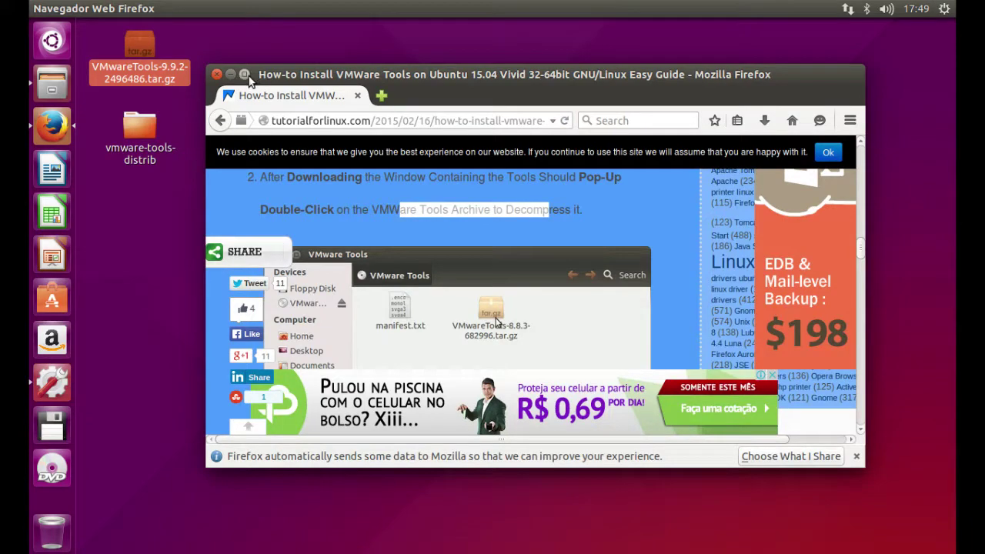
click(245, 74)
scroll(299, 243, down, 10)
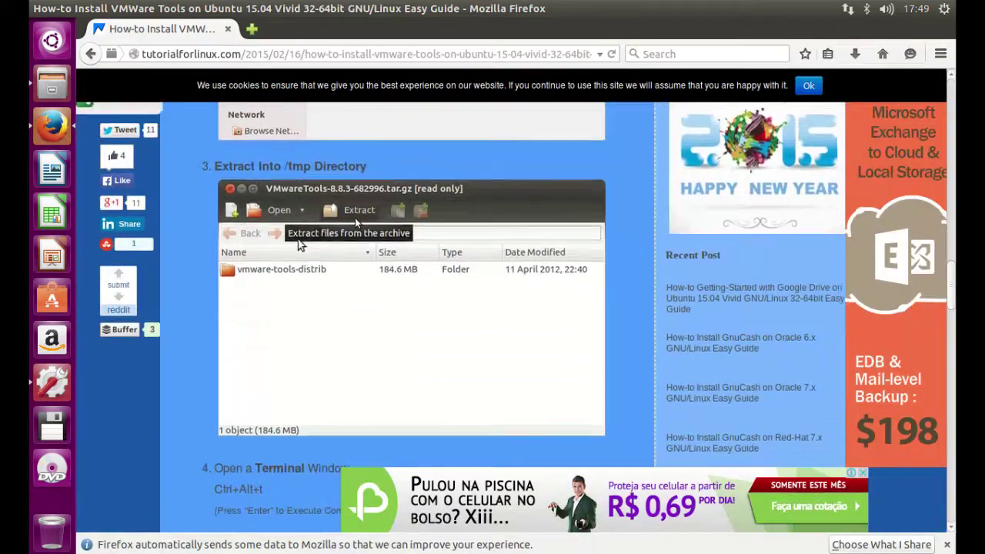
scroll(299, 244, down, 3)
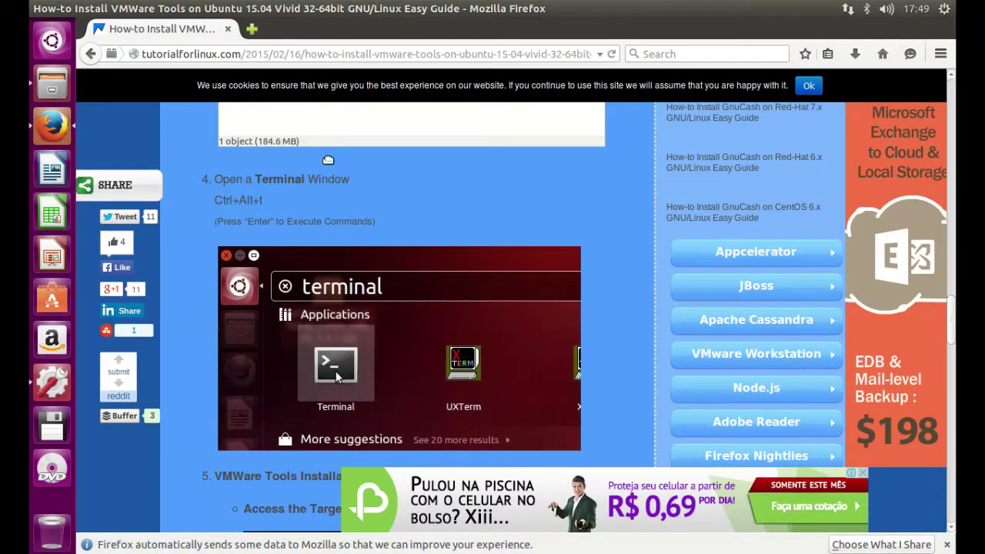
double_click(400, 44)
click(366, 180)
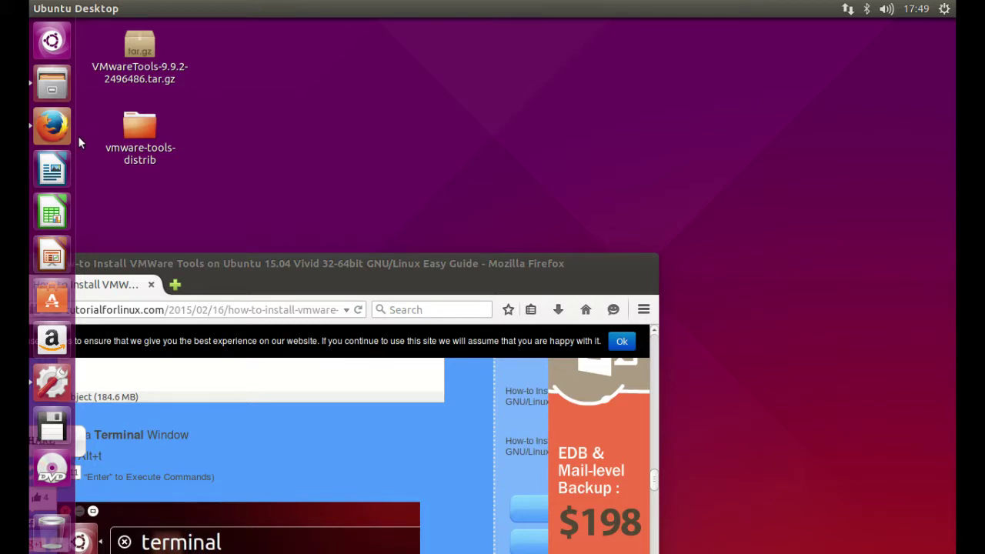
- Launch Terminal from the Dash by searching 'term', closing the extra terminal window
click(61, 52)
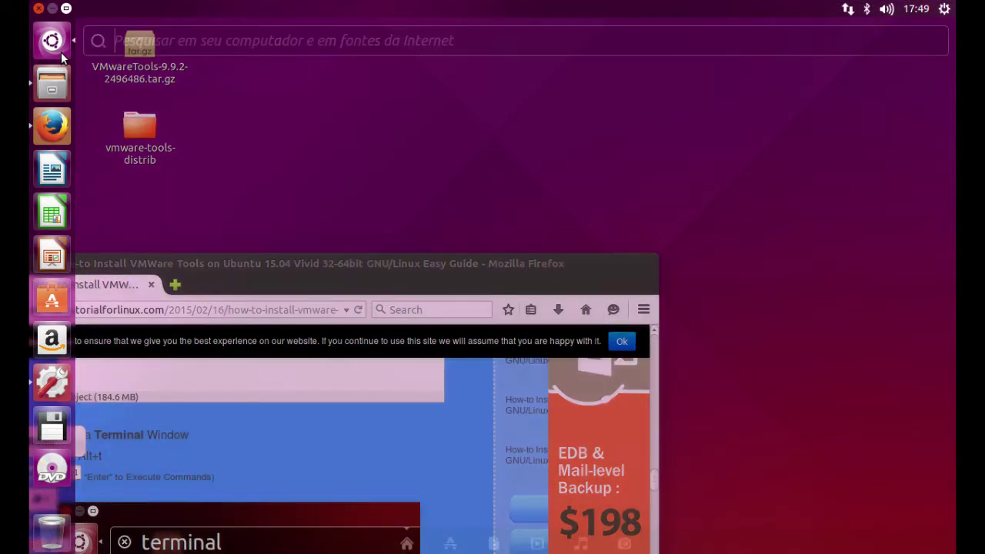
text(term)
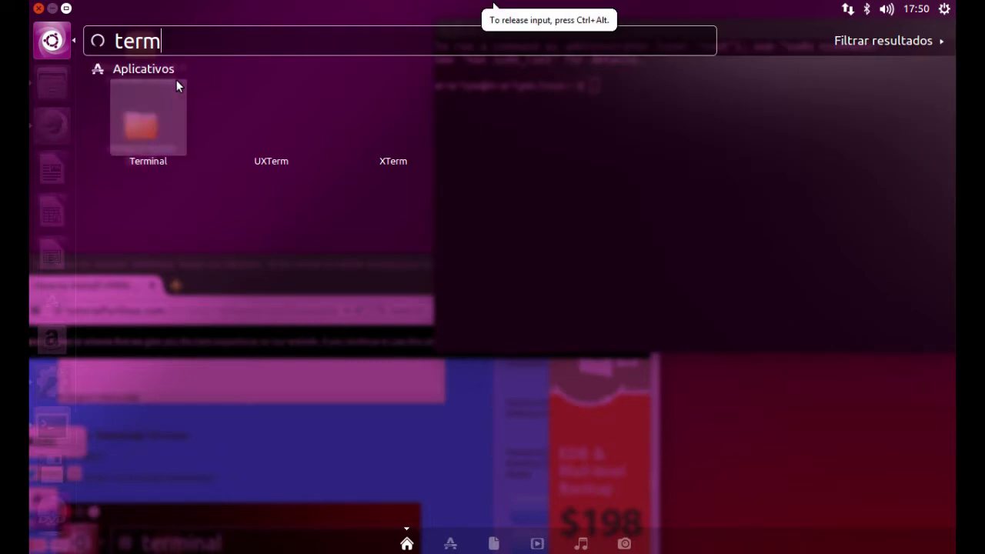
click(148, 119)
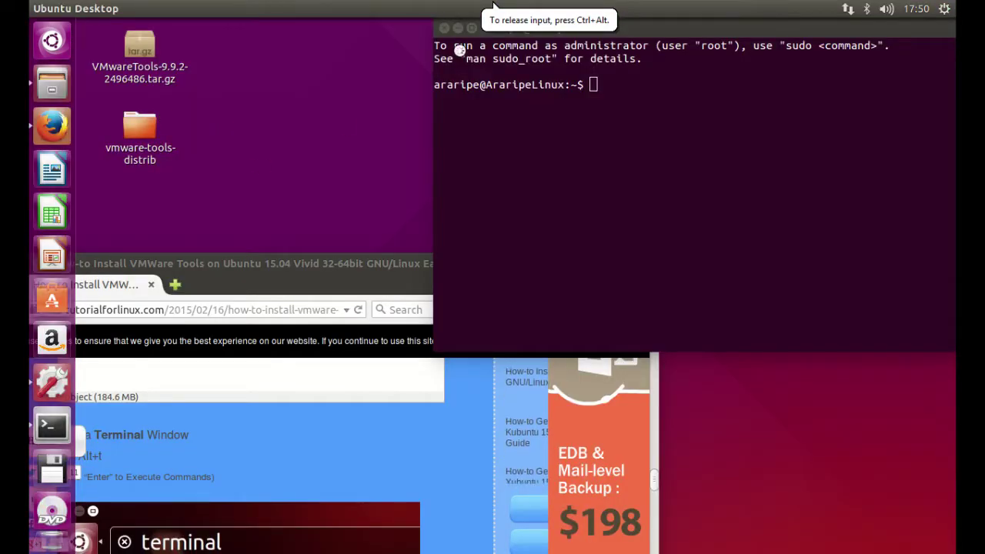
key(ctrl+alt+t)
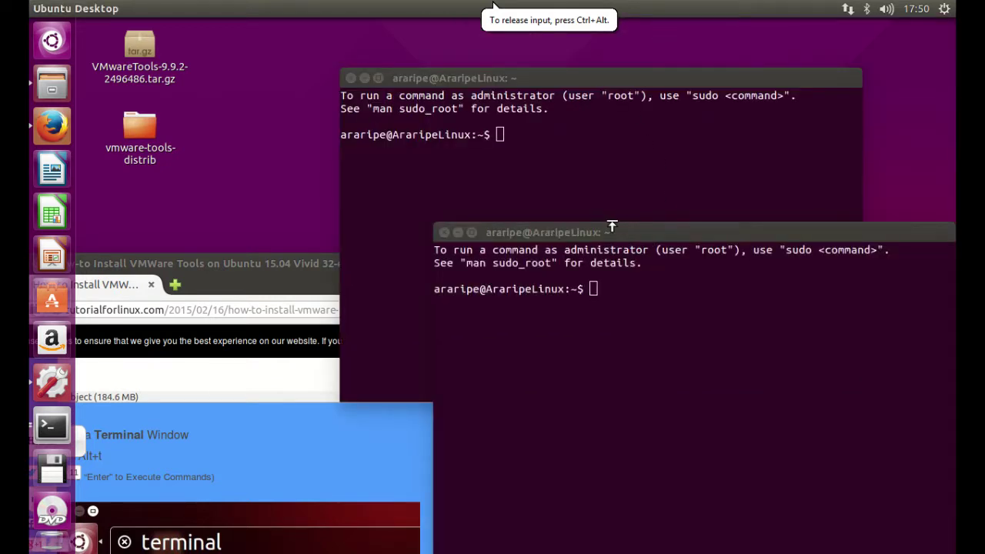
drag(612, 228, 510, 211)
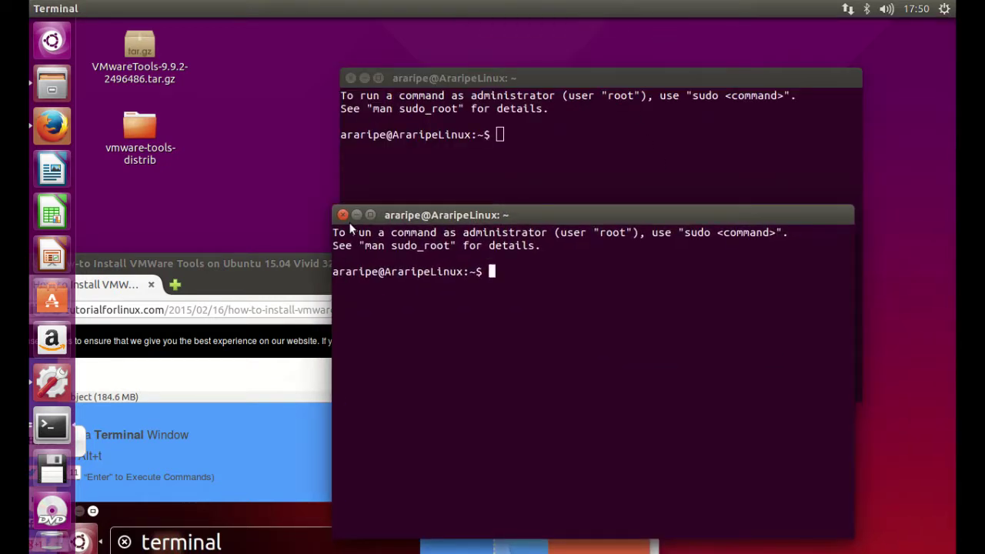
click(343, 216)
drag(539, 71, 491, 93)
- Become root with sudo su, entering the account password, then bring the guide back in front
text(sudo su)
key(Return)
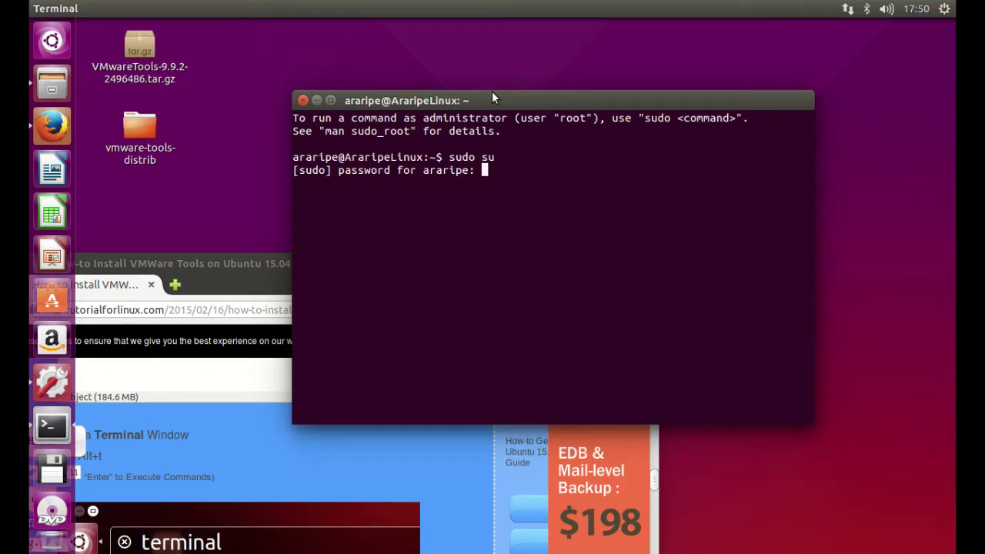
key(Return)
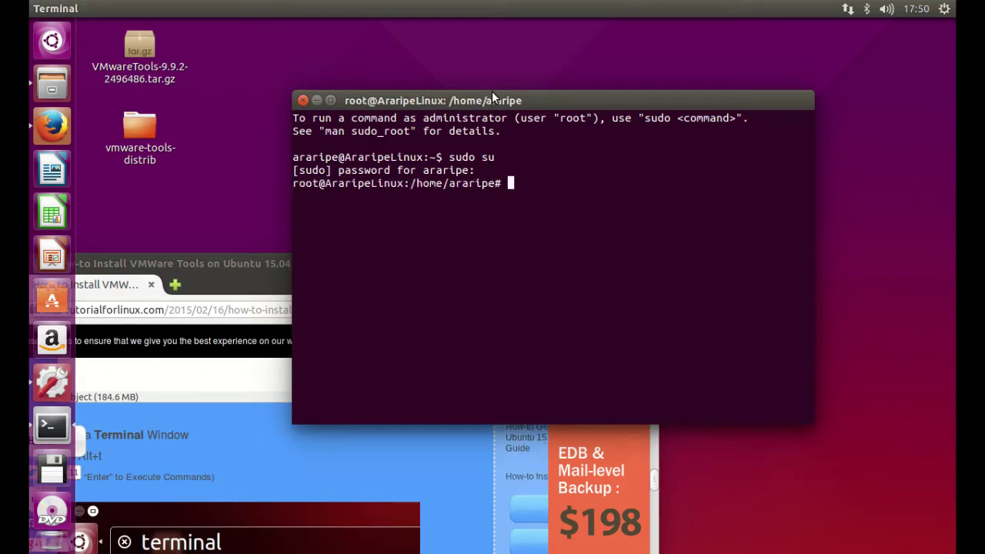
drag(236, 263, 358, 125)
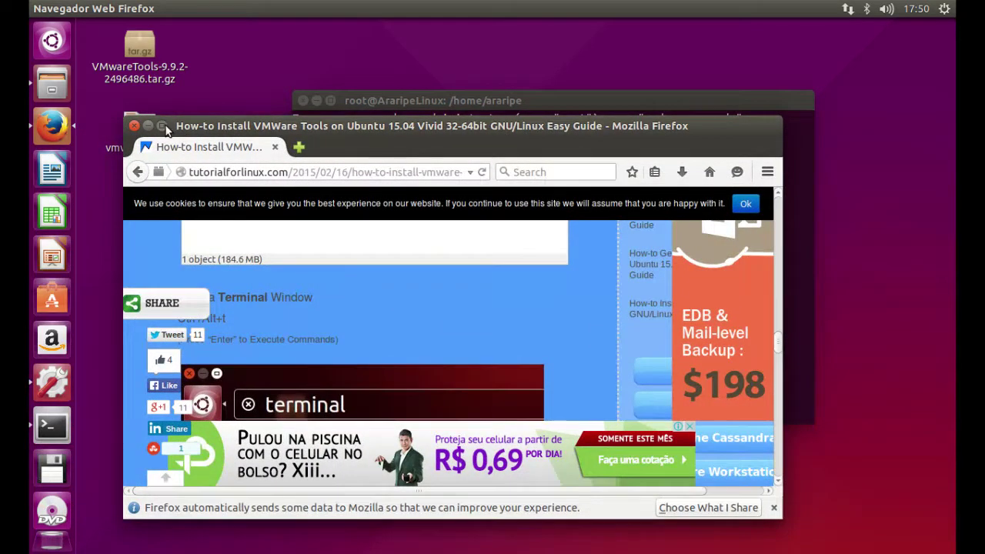
- Scroll the guide to step 5 (cd /tmp/vmware*) with Firefox floating behind the root terminal
click(161, 127)
scroll(248, 227, down, 3)
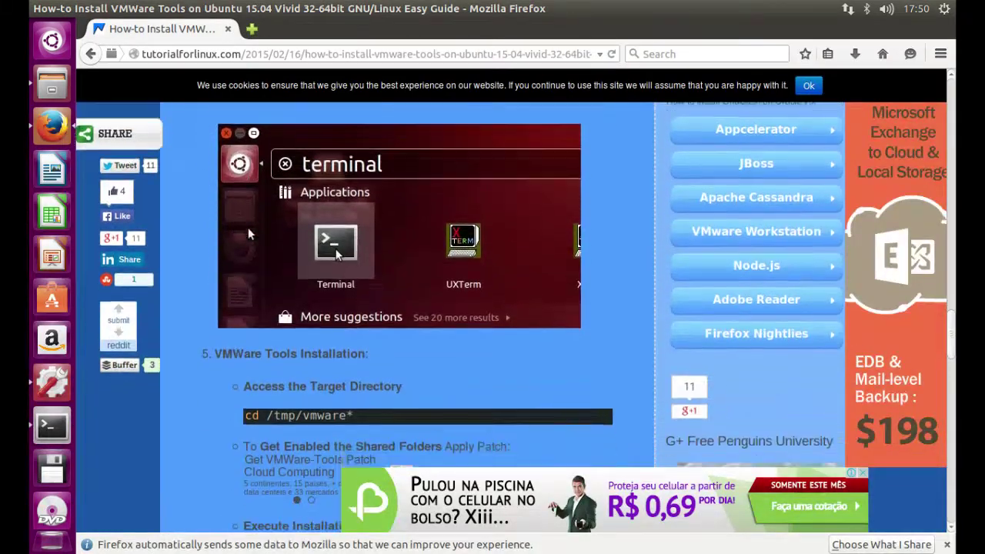
scroll(248, 227, down, 2)
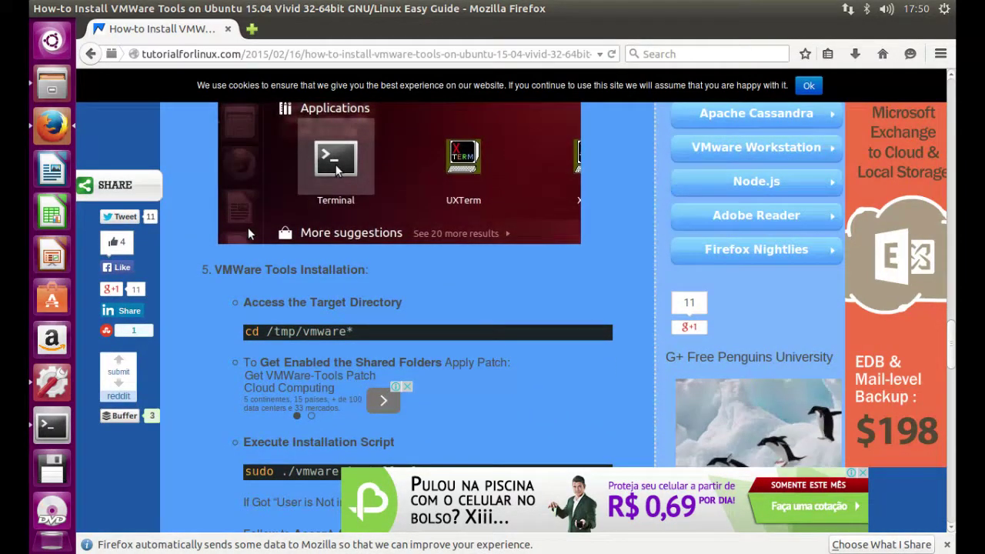
drag(311, 43, 439, 214)
scroll(405, 403, down, 3)
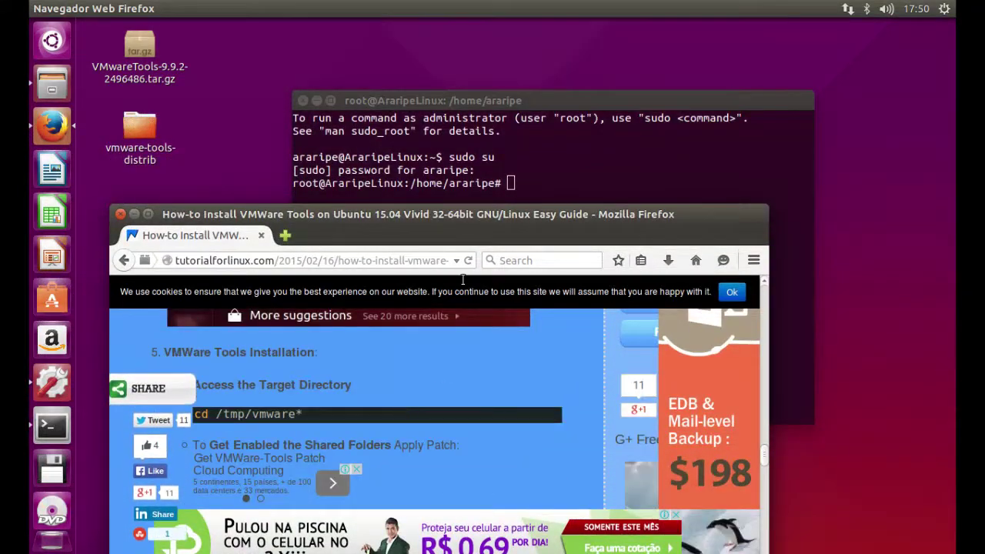
click(540, 195)
- Type cd Área\ de\ Trabalho\/ at the root prompt, fixing the typos along the way
text(cd)
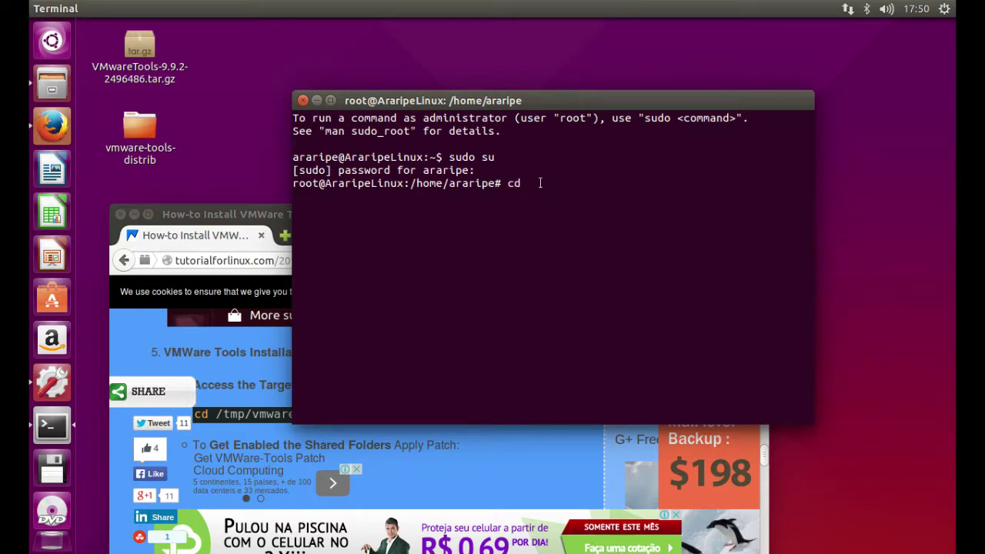
text( Área/ de/ Tranbalho/)
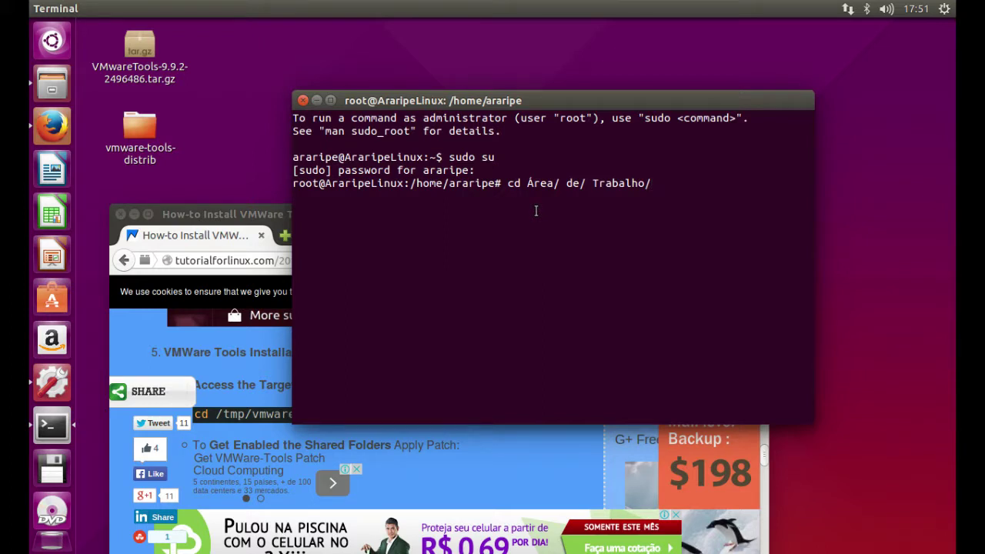
text(\)
key(BackSpace)
key(BackSpace)
key(BackSpace)
key(BackSpace)
key(BackSpace)
key(BackSpace)
key(BackSpace)
key(BackSpace)
key(BackSpace)
key(BackSpace)
key(BackSpace)
key(BackSpace)
key(BackSpace)
key(BackSpace)
key(BackSpace)
text(\ d)
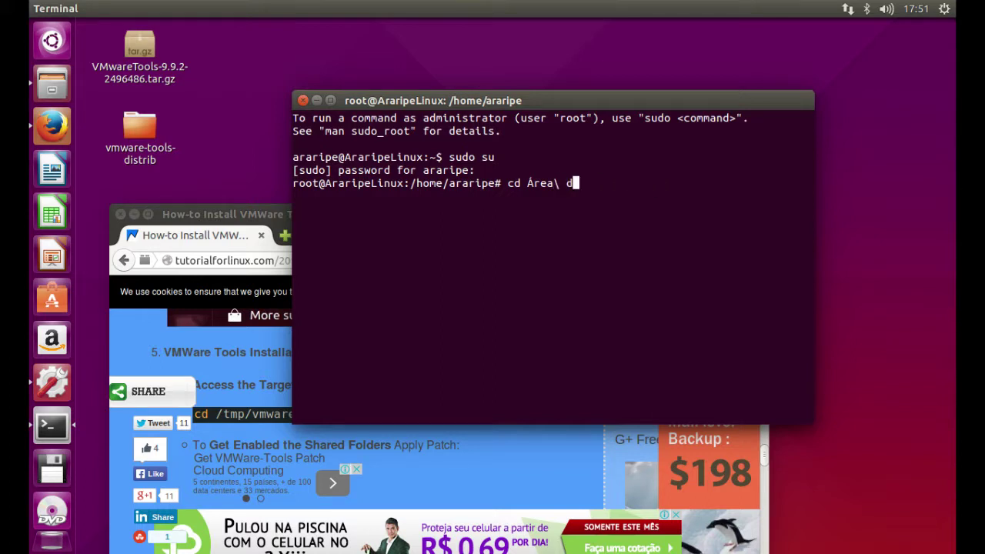
text(e\ Trabalhoz)
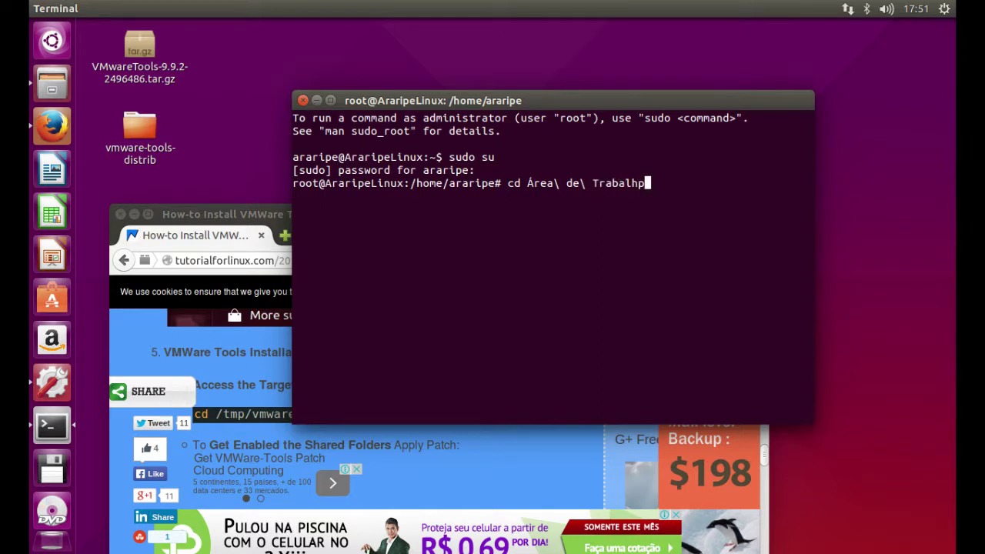
key(BackSpace)
text(\)
key(BackSpace)
text(\)
right_click(538, 217)
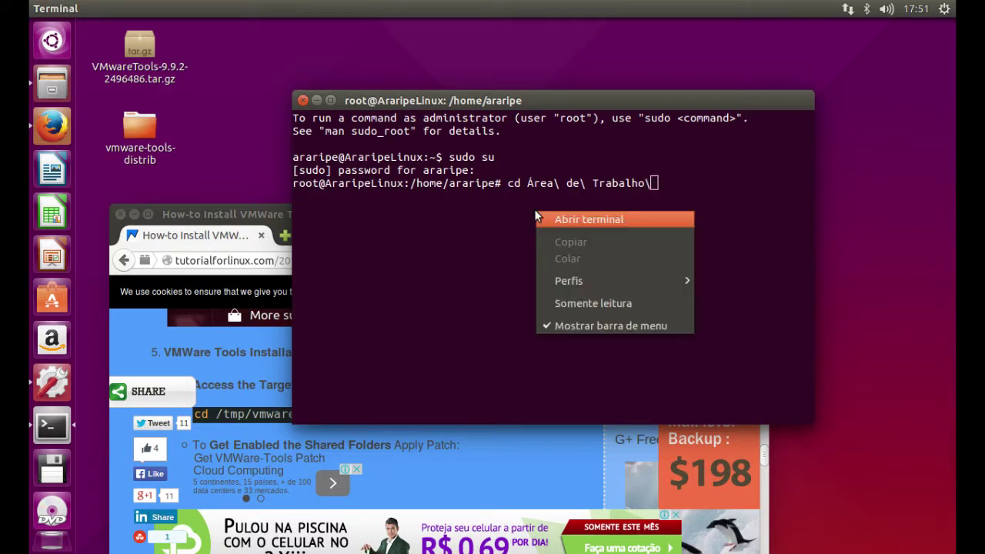
click(655, 183)
text(/)
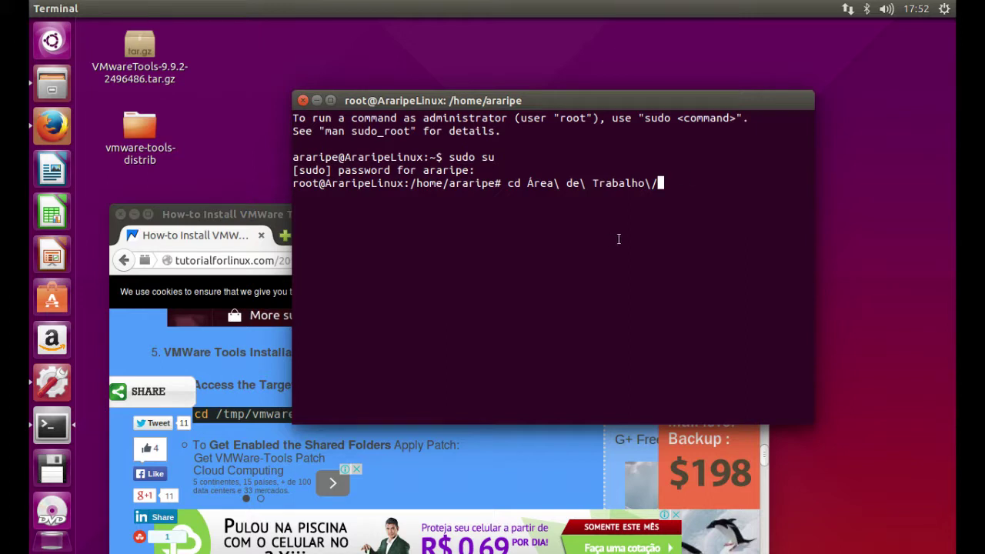
- Complete the path with vmware-tools-distrib and run the cd command
text(vmware-tools-do)
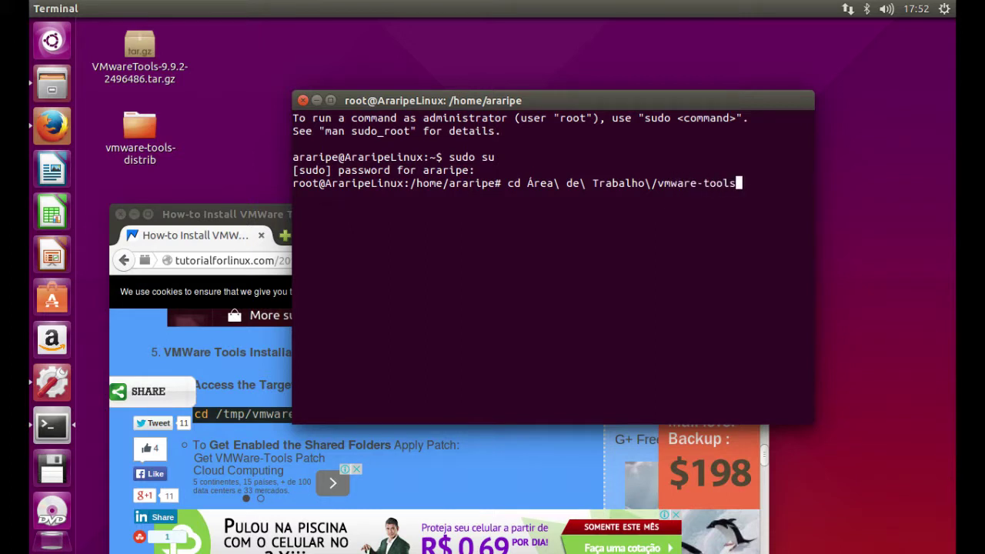
key(BackSpace)
text(istrib)
key(Return)
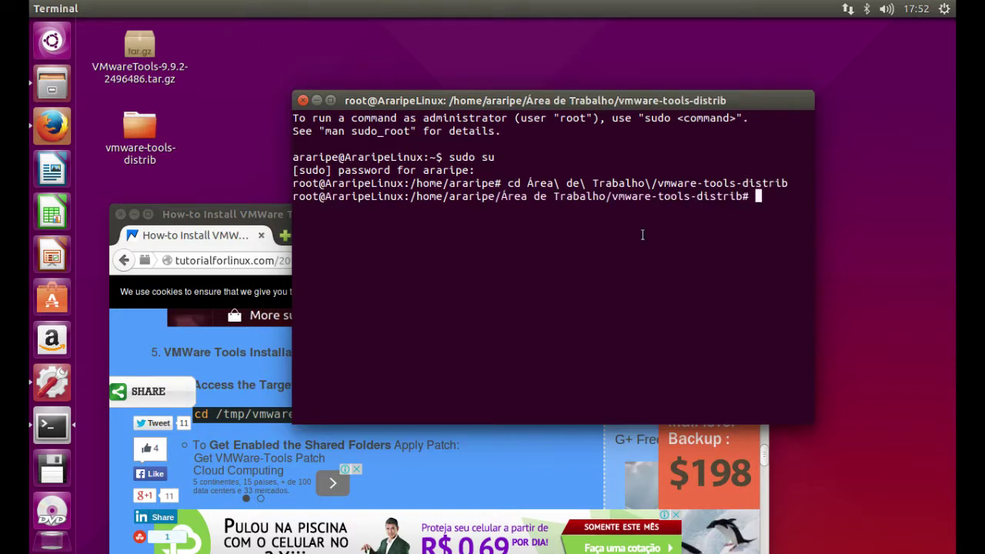
drag(218, 216, 205, 58)
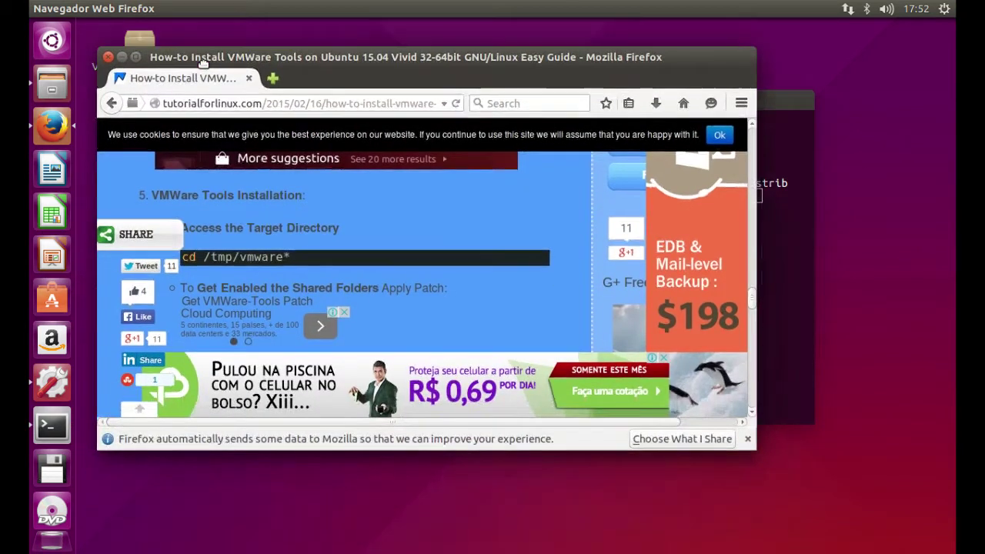
- Scroll the guide to Execute Installation Script and place the root terminal lower over Firefox
scroll(381, 299, down, 5)
scroll(381, 294, down, 2)
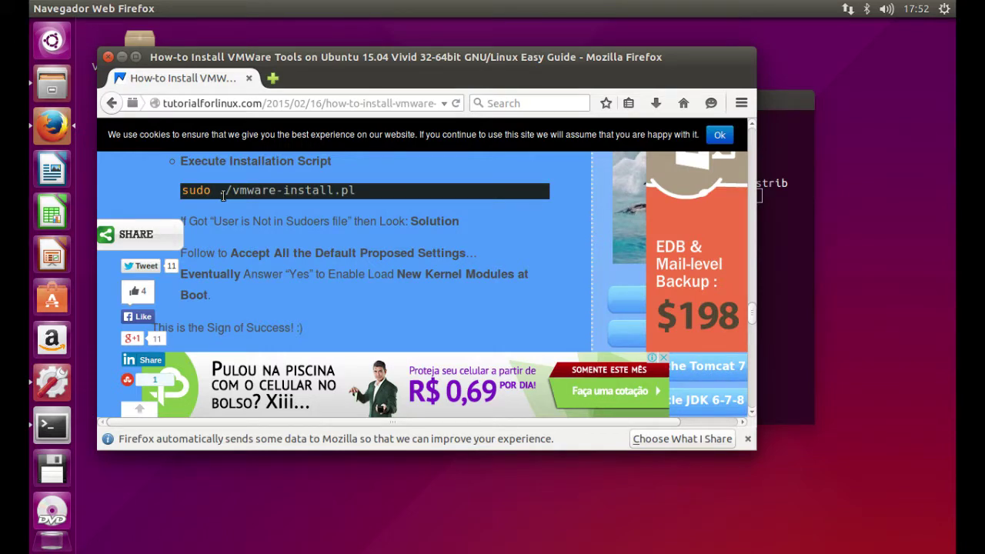
click(796, 288)
drag(627, 97, 578, 235)
- Launch the VMware Tools installer with ./vmware-install.pl as root
text(./vmwarw)
key(BackSpace)
text(e)
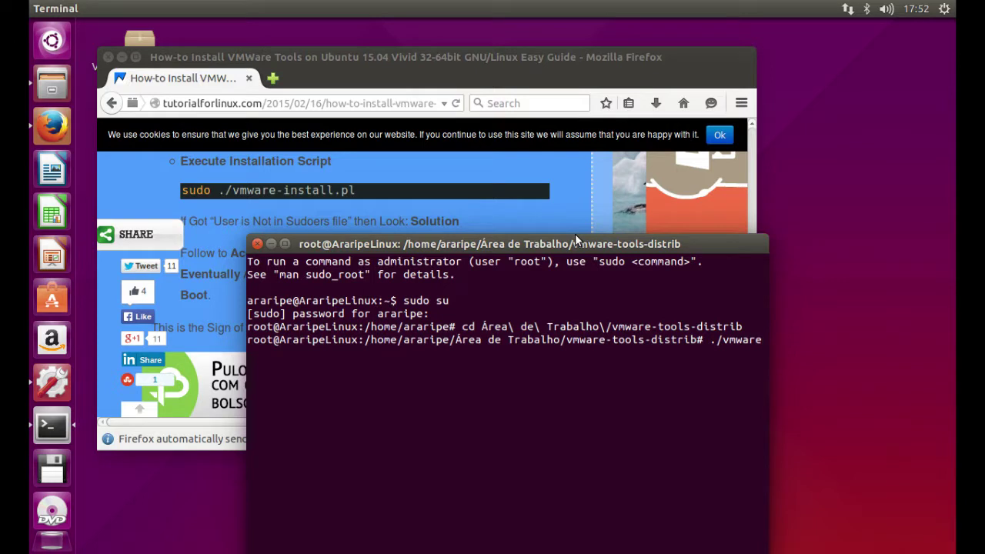
text(-install.pl)
key(Return)
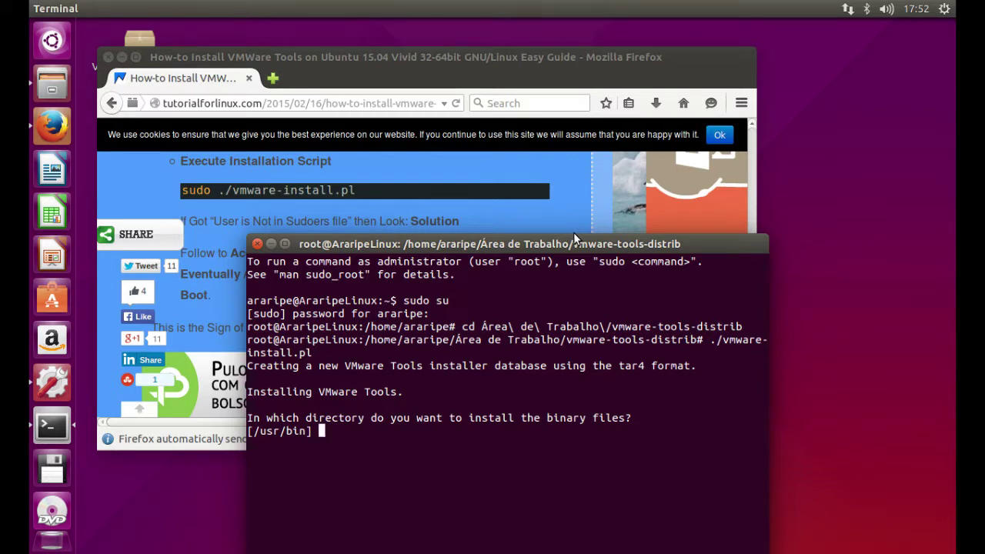
- Accept the default binary, init, daemon and library directories, answering yes to create /usr/lib/vmware-tools
key(Return)
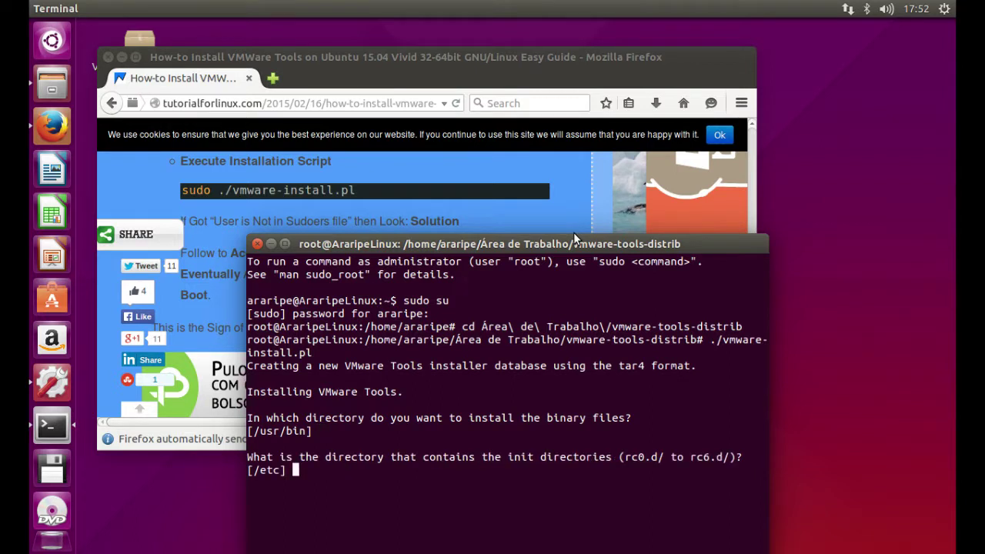
key(Return)
key(Return)
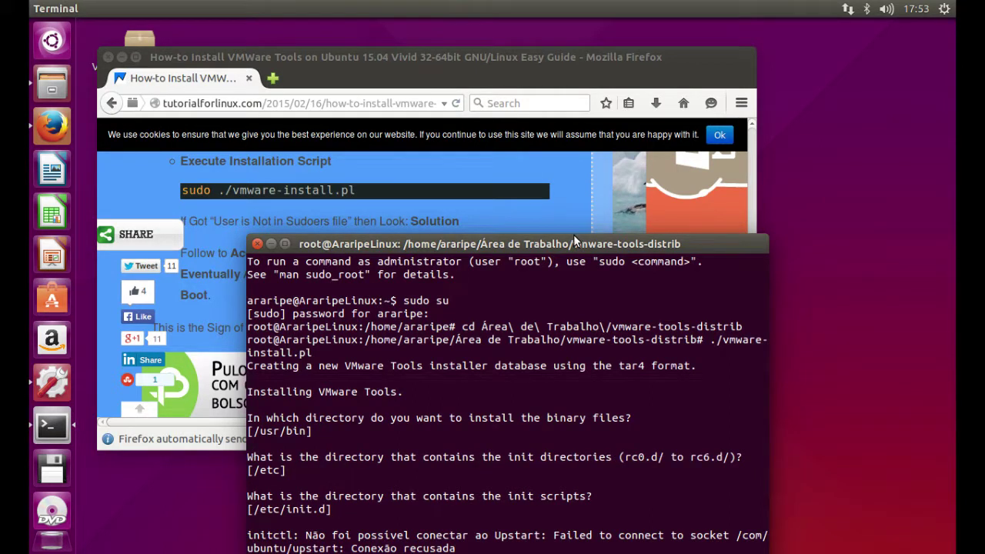
drag(535, 248, 531, 147)
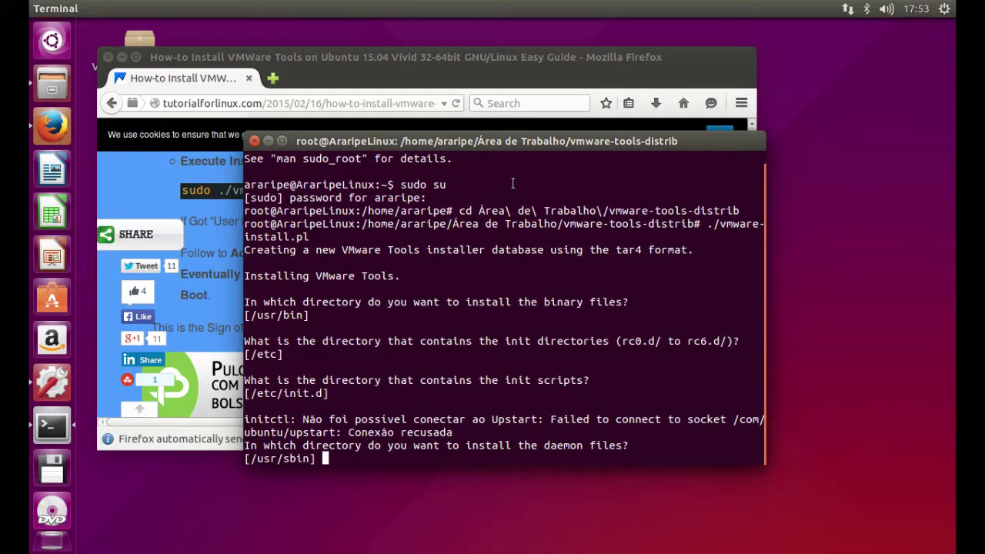
key(Return)
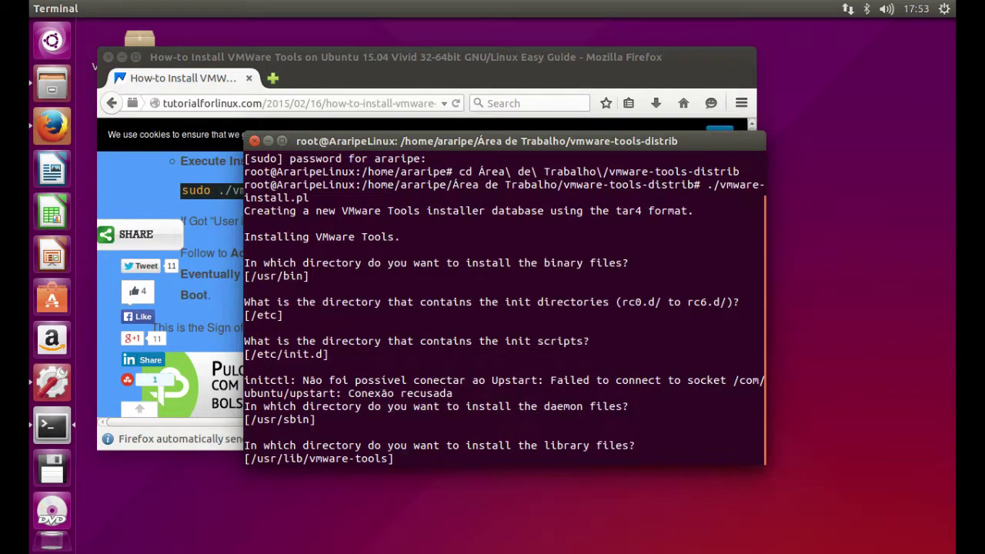
key(Return)
key(Return)
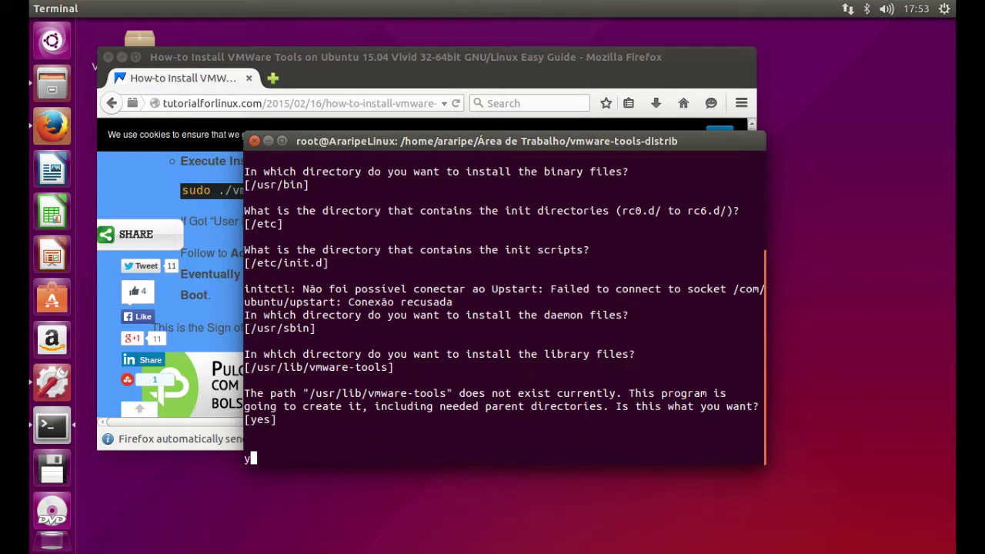
text(y)
key(Return)
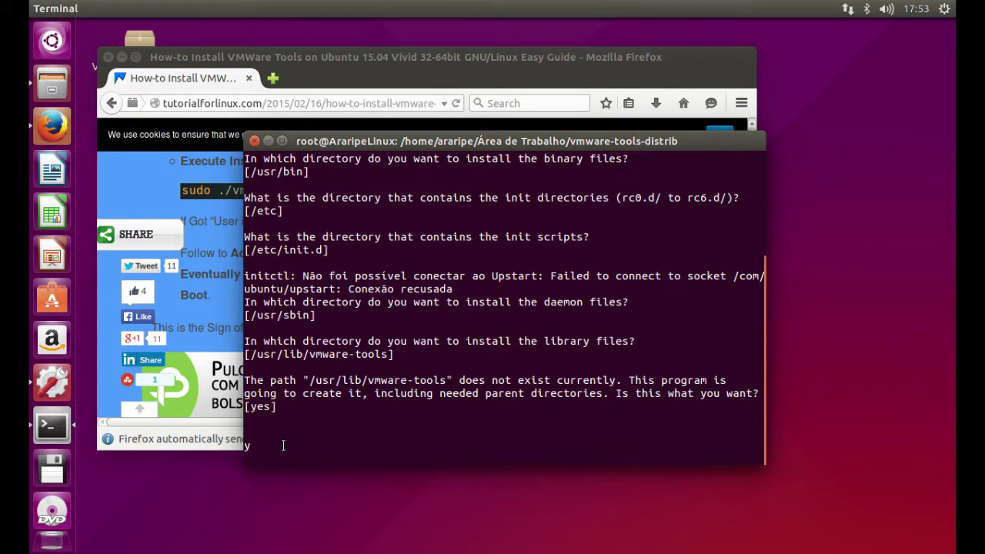
text(yes)
key(Return)
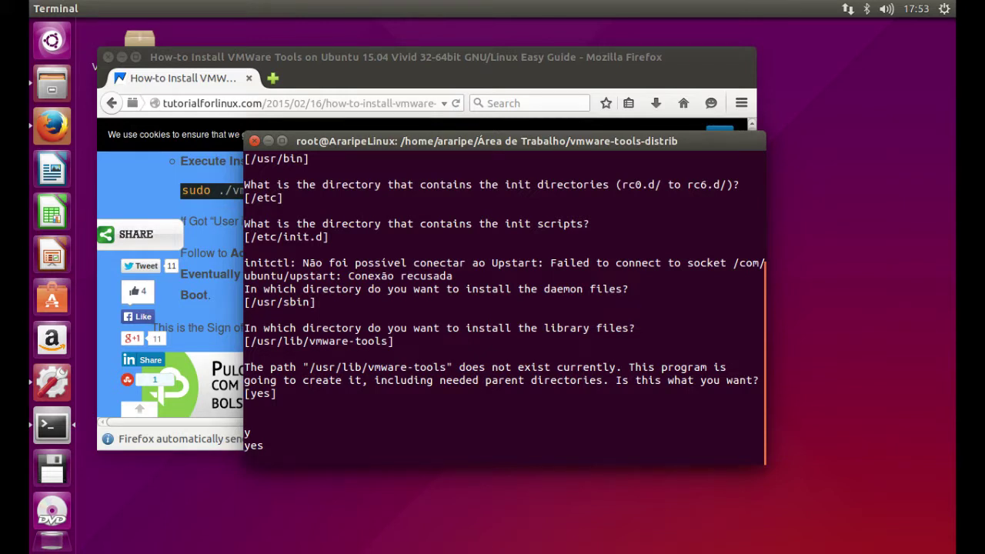
- Clear stray characters at the Host-Guest Filesystem prompt and type ./vm
key(Up)
key(Up)
key(Up)
key(Up)
key(Up)
key(Up)
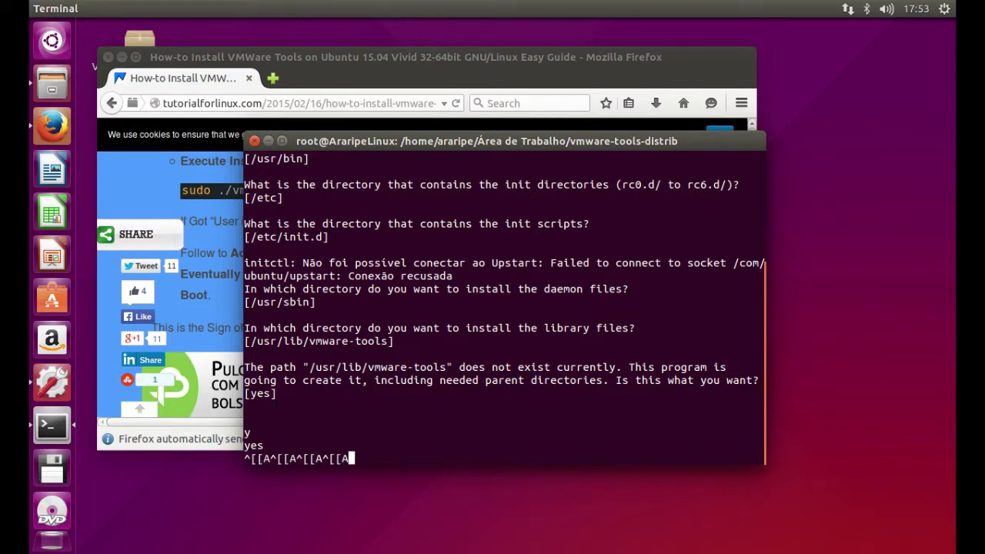
key(BackSpace)
key(BackSpace)
key(BackSpace)
key(BackSpace)
key(BackSpace)
key(BackSpace)
key(BackSpace)
key(BackSpace)
key(BackSpace)
key(BackSpace)
key(BackSpace)
key(BackSpace)
key(BackSpace)
key(BackSpace)
key(BackSpace)
key(BackSpace)
key(BackSpace)
key(BackSpace)
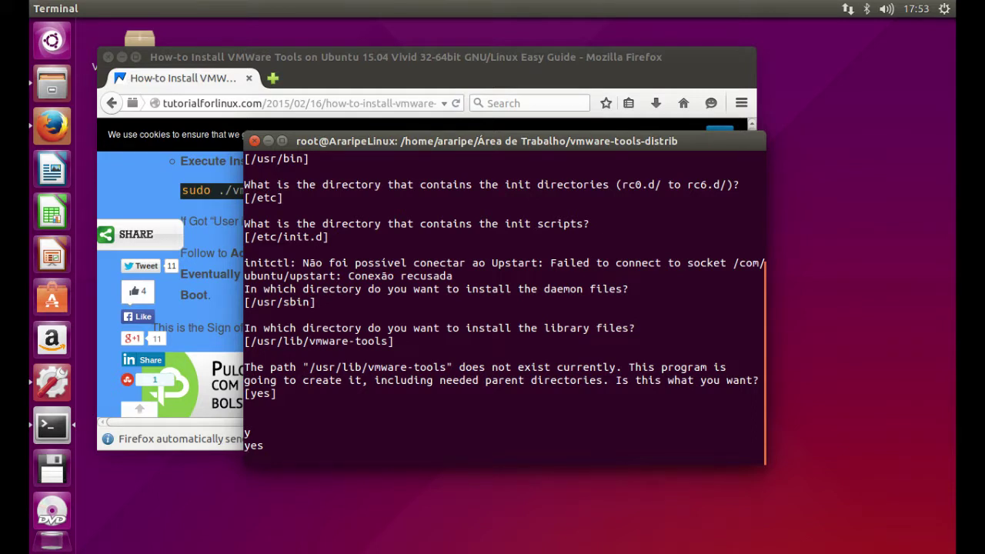
text(/)
key(BackSpace)
text(./vm)
- Submit the stray './vm' answer, then accept the default yes for VMware Host-Guest Filesystem
drag(438, 141, 468, 154)
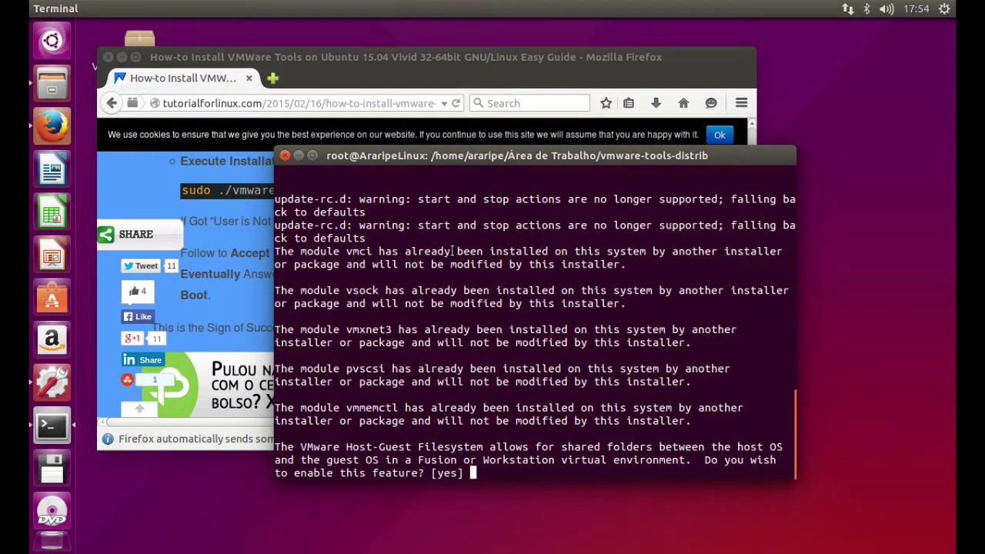
text(./vm)
key(Return)
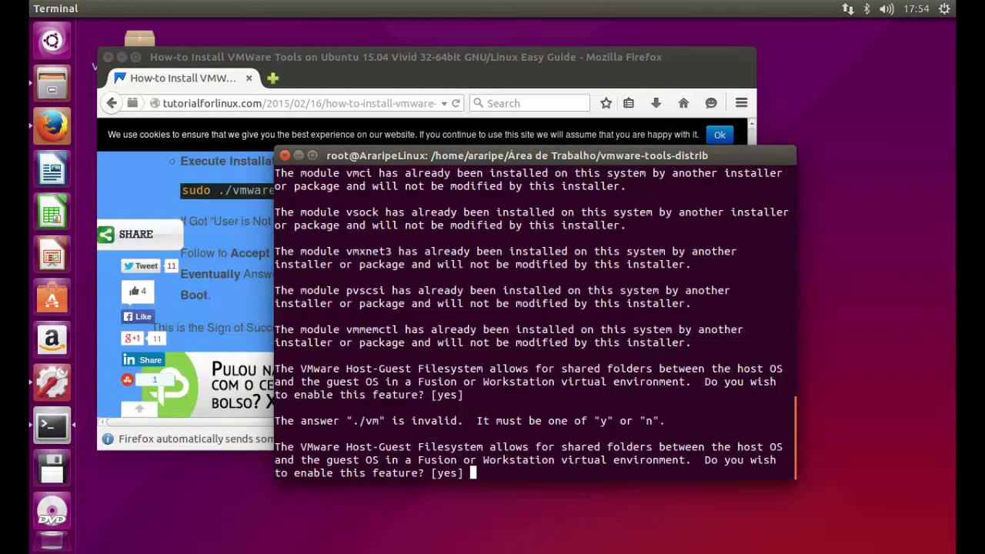
key(Return)
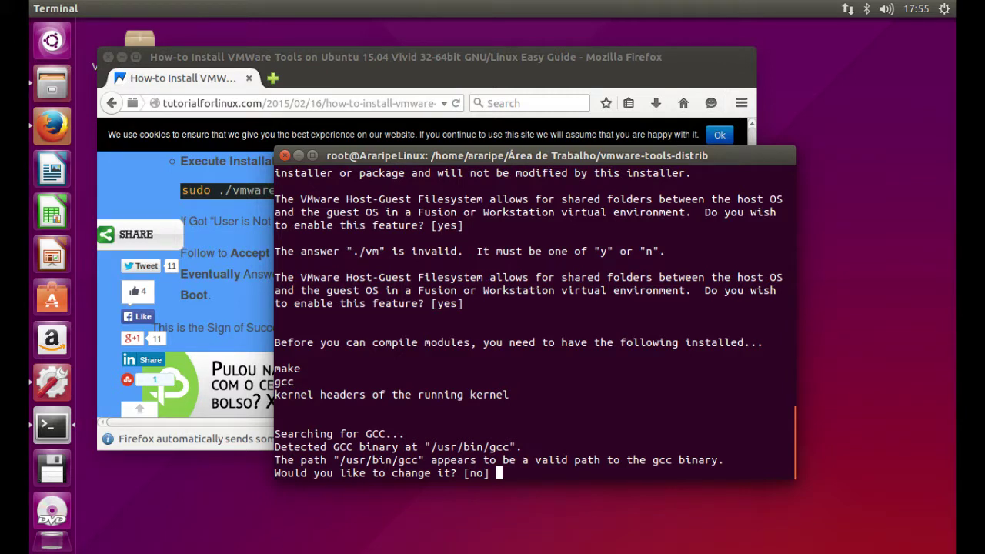
- Keep GCC and kernel header paths, pass the vmhgfs build failure, and accept vmblock, kernel-module and Thinprint defaults
key(Return)
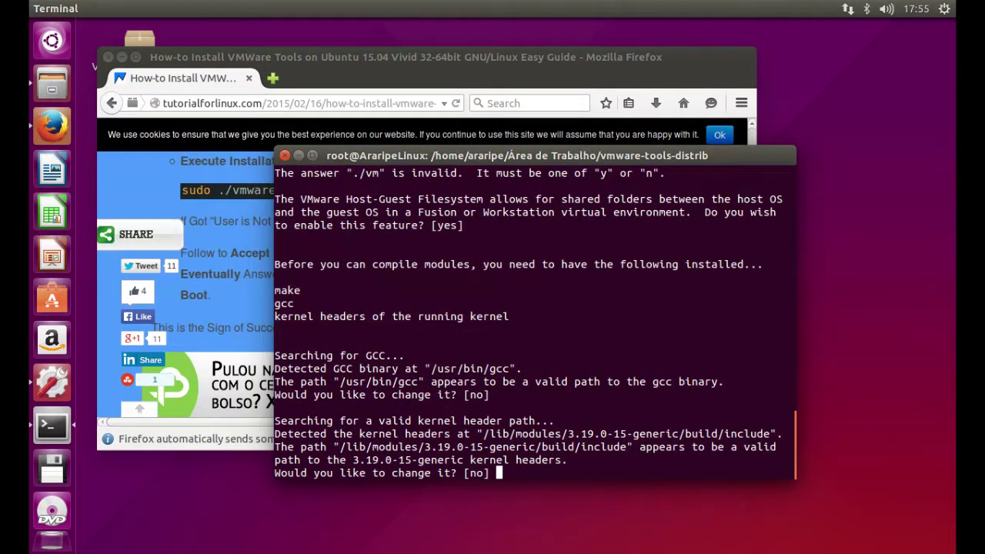
key(Return)
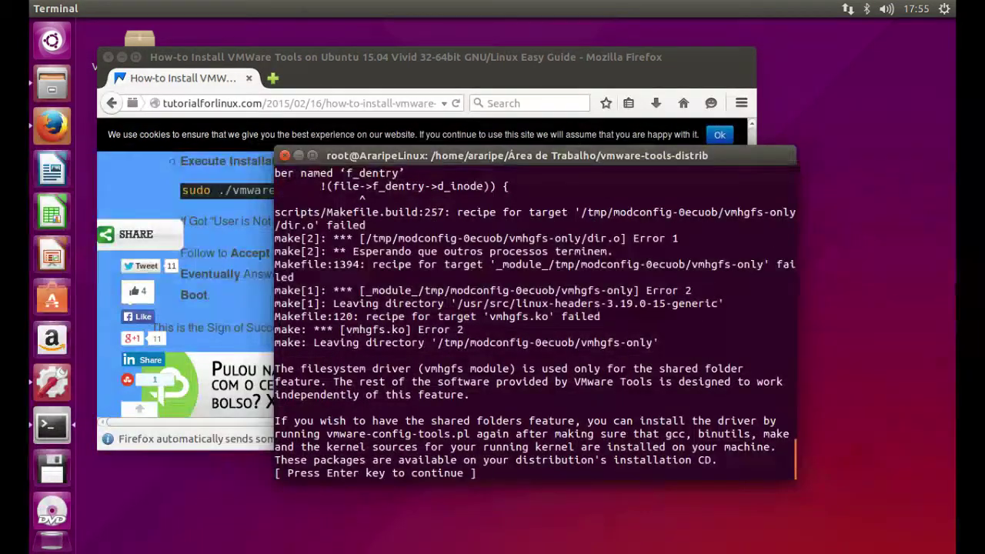
key(Return)
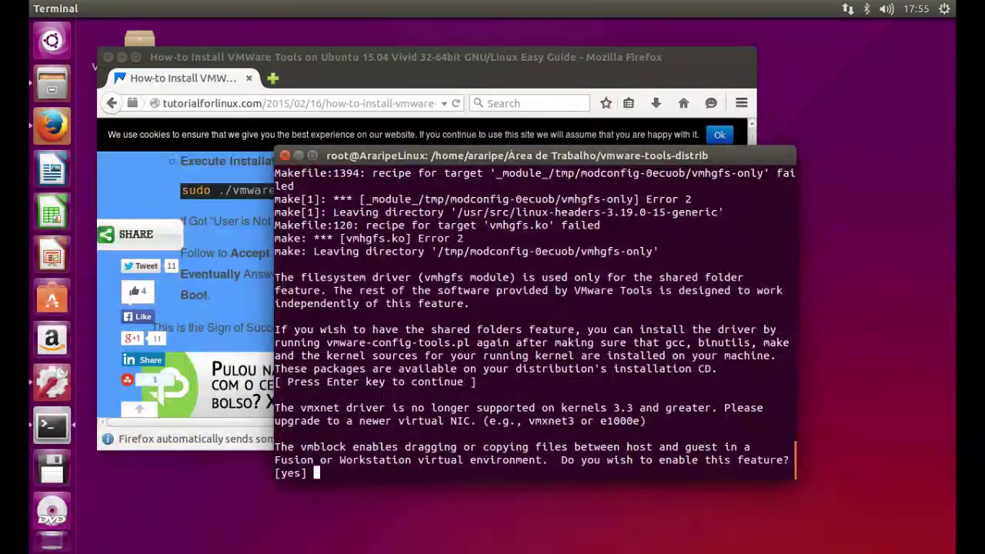
key(Return)
key(Return)
key(Return)
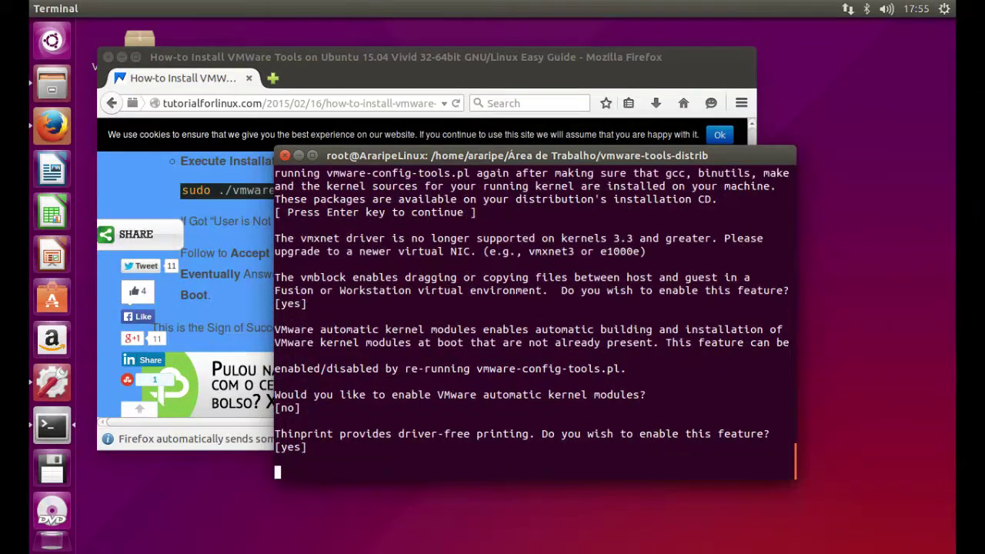
key(Return)
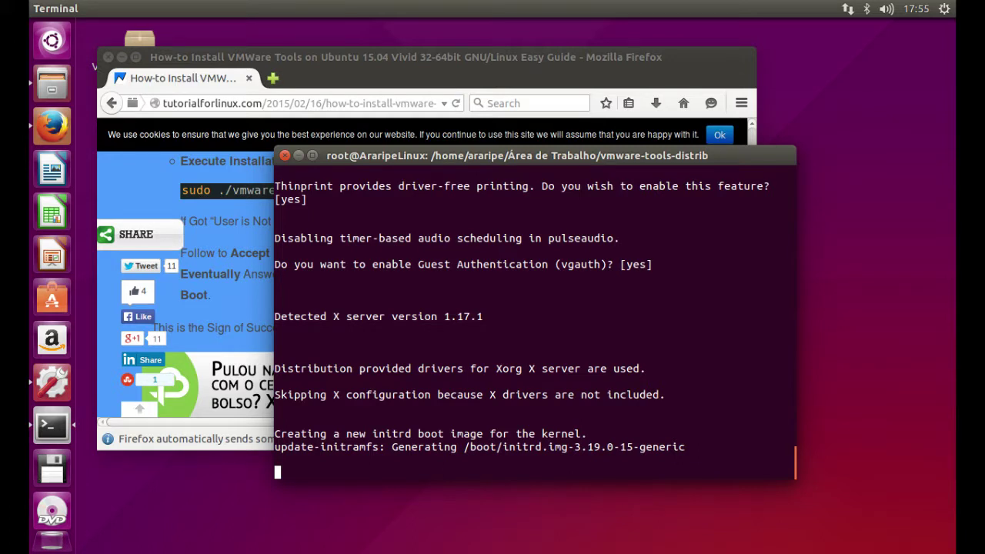
- Answer the last prompts so the VMware Tools 9.9.2 configuration exits to the root prompt
click(144, 50)
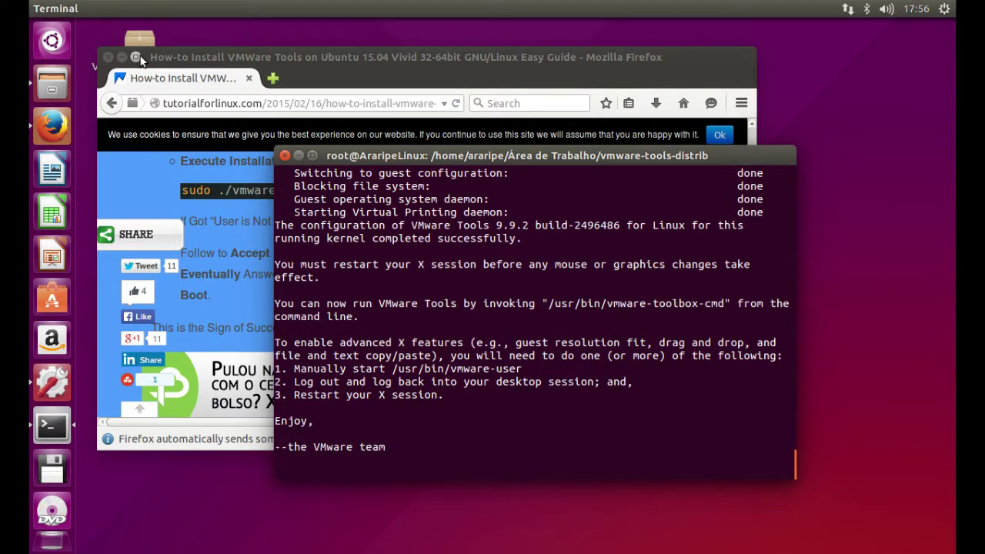
key(Return)
key(Return)
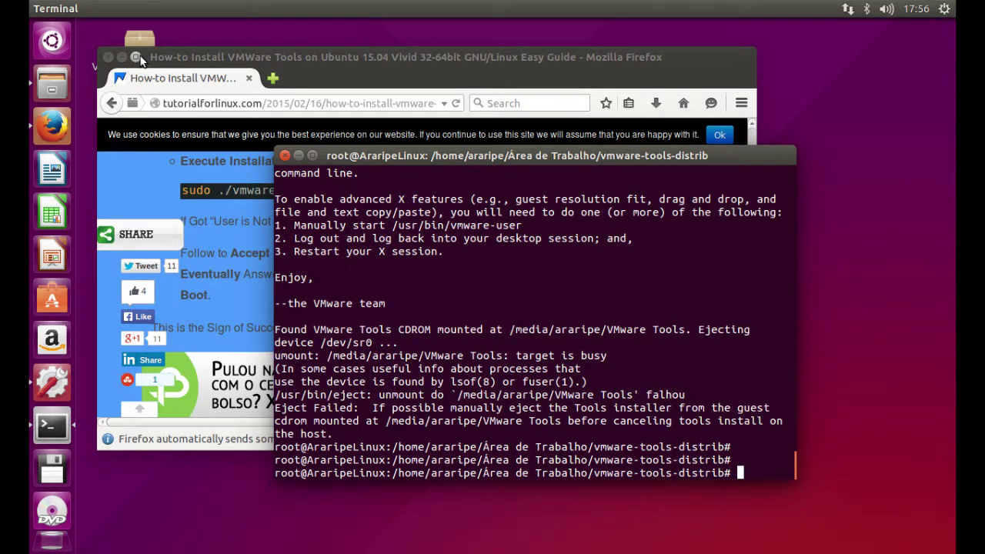
key(Return)
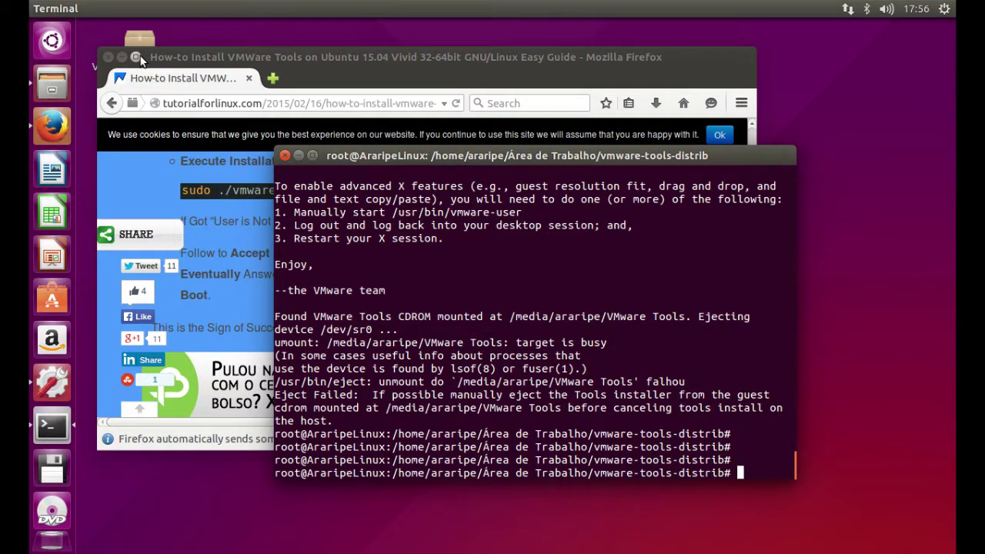
- From the top-panel gear menu, bring up the Desligar… shut-down dialog, then dismiss it
click(945, 9)
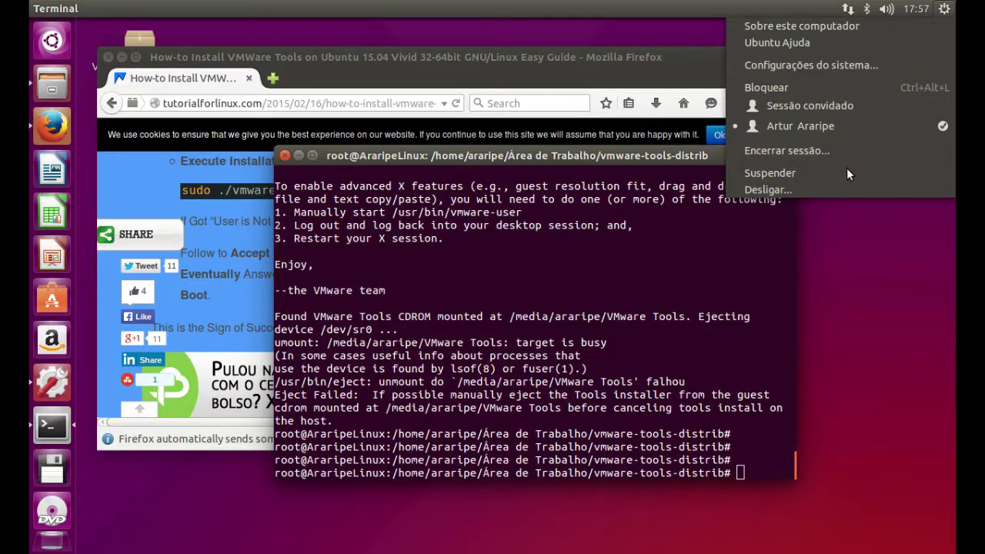
click(823, 189)
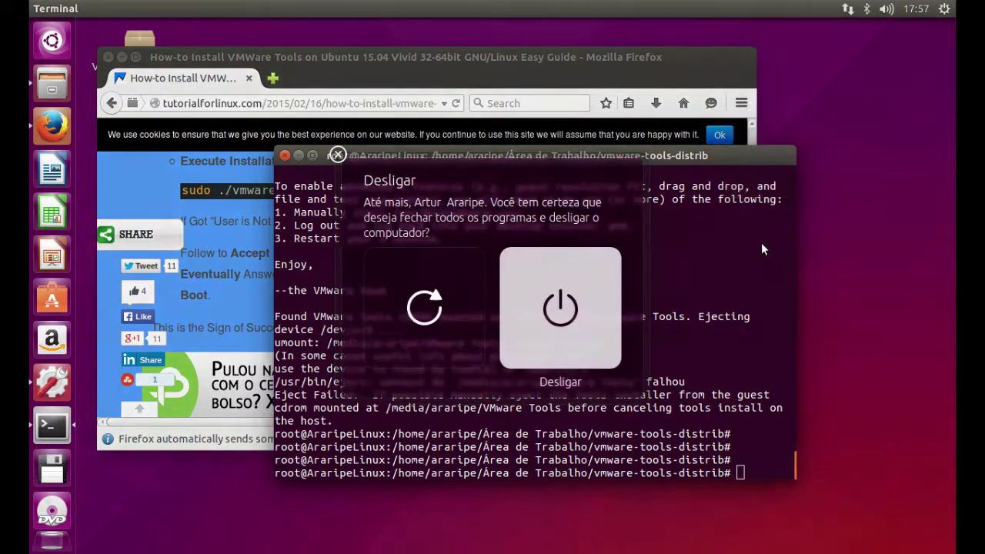
key(Escape)
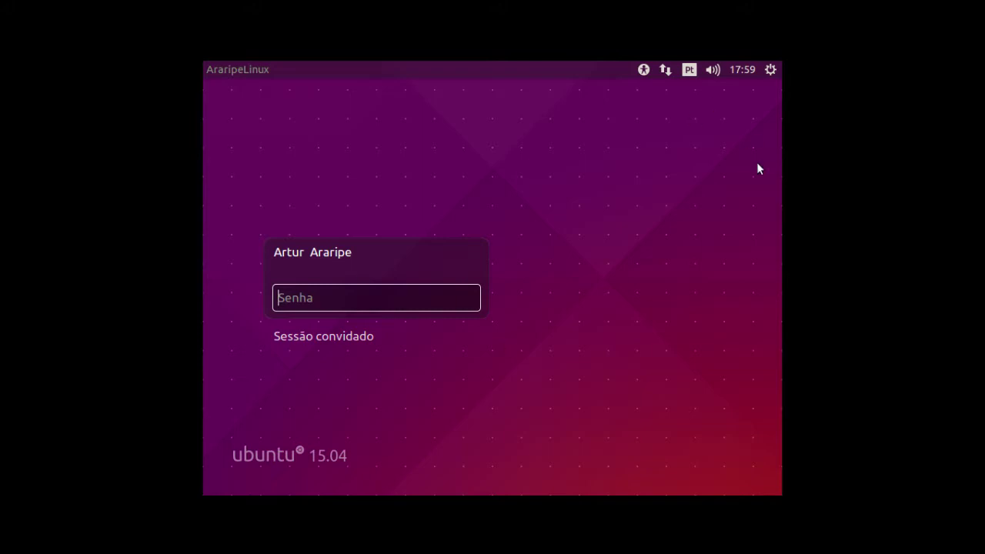
- Enter the account password to sign back in to the Unity desktop
text(**********)
key(Return)
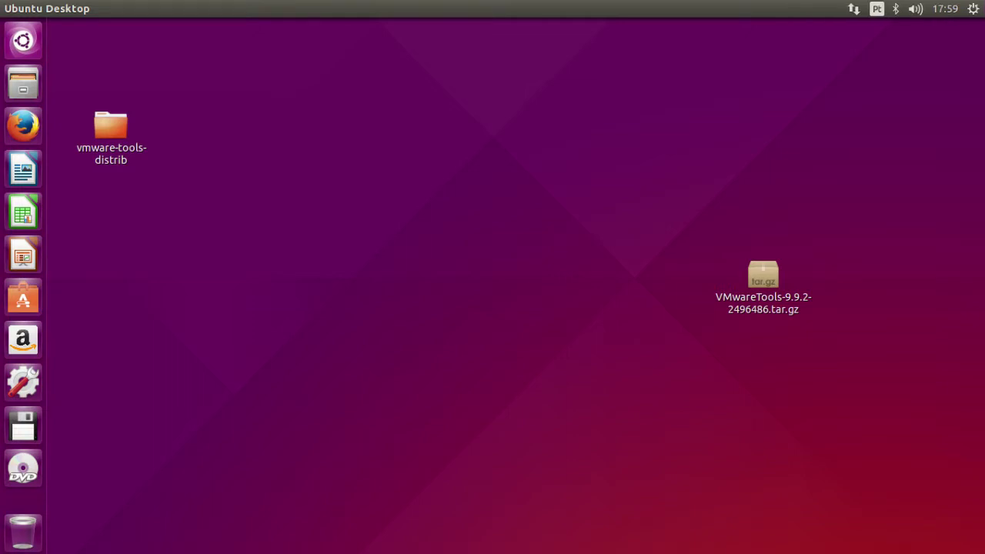
- Move the VMwareTools-9.9.2-2496486.tar.gz archive and the vmware-tools-distrib folder to the trash
click(763, 276)
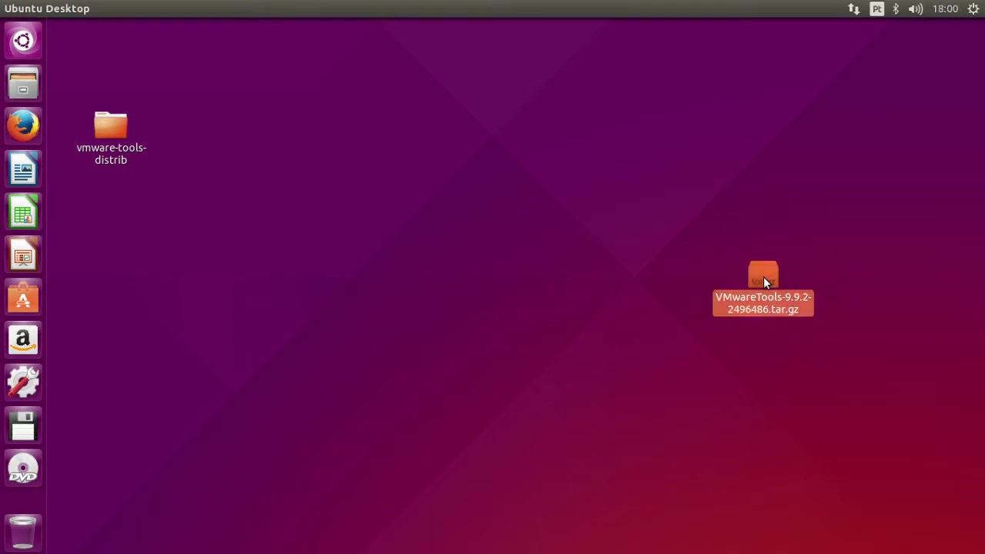
right_click(764, 276)
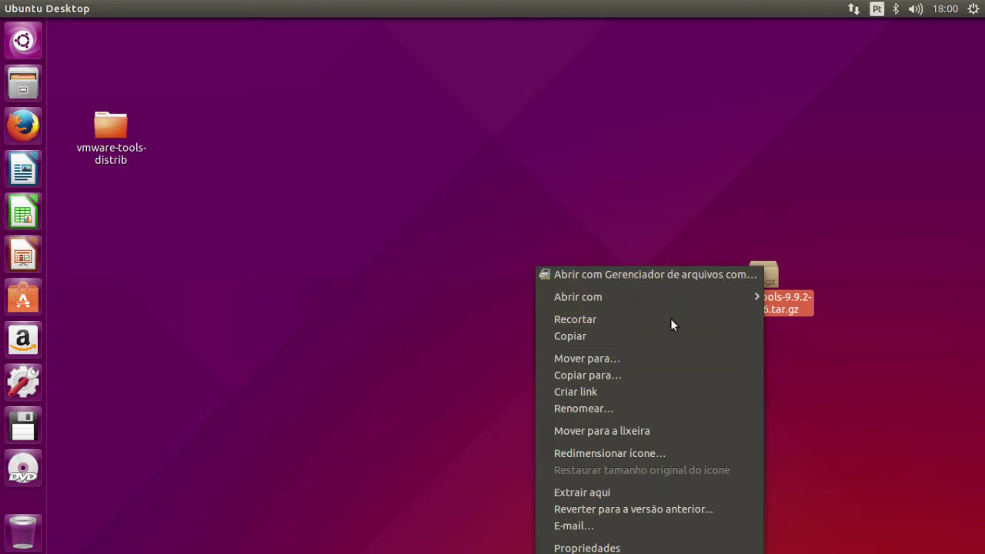
click(662, 427)
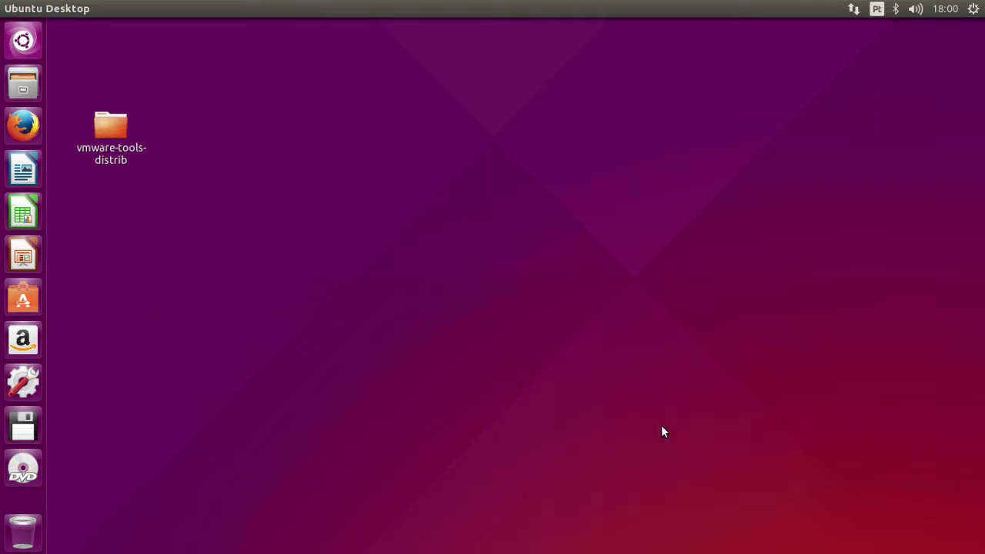
right_click(107, 130)
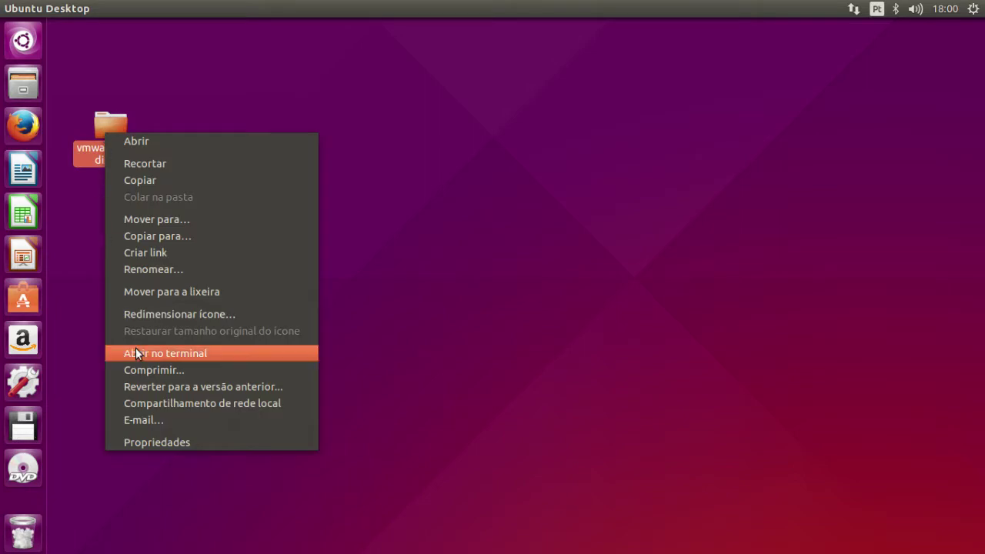
click(176, 293)
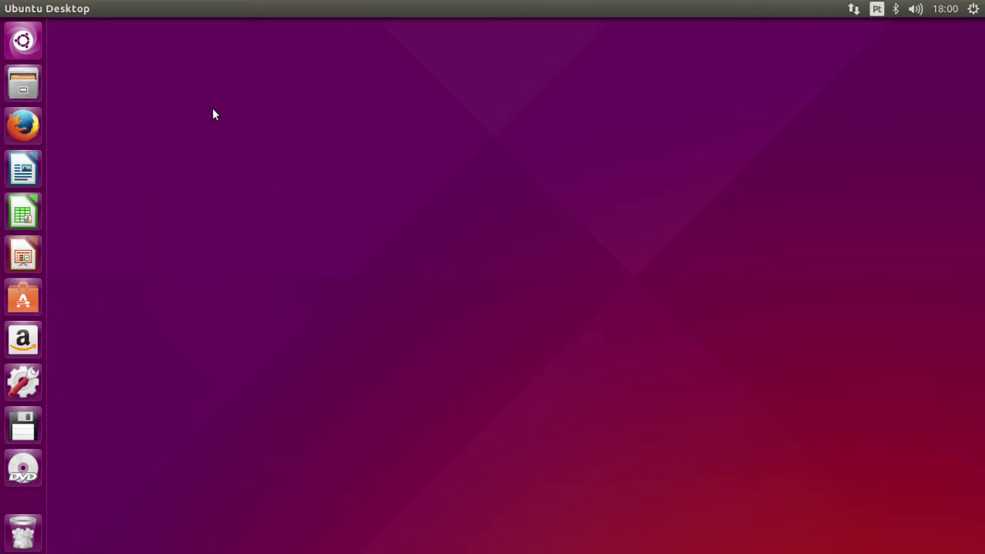
right_click(234, 129)
- Open the background settings and try the beach, Tesla, Traviny and Polka Dots wallpapers
click(275, 254)
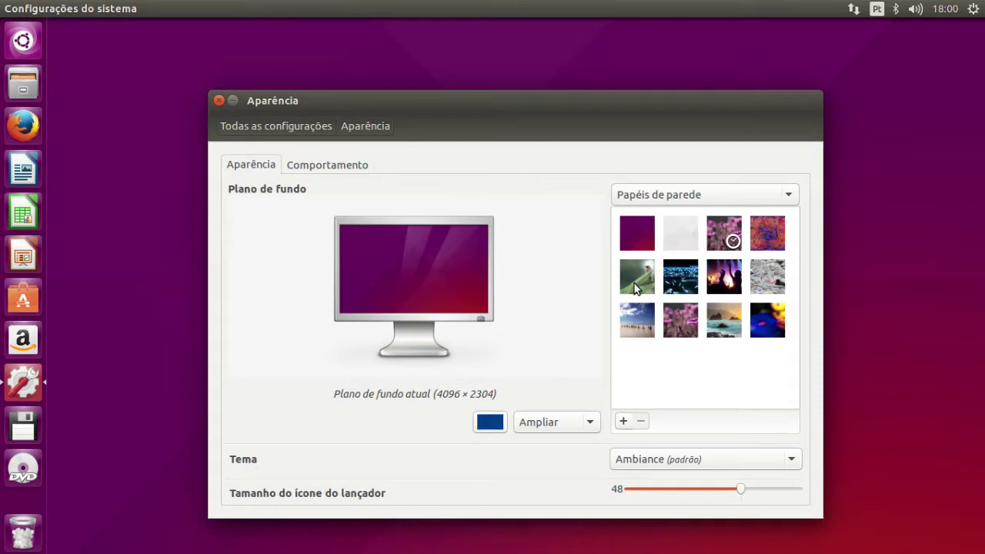
click(725, 325)
drag(668, 105, 557, 508)
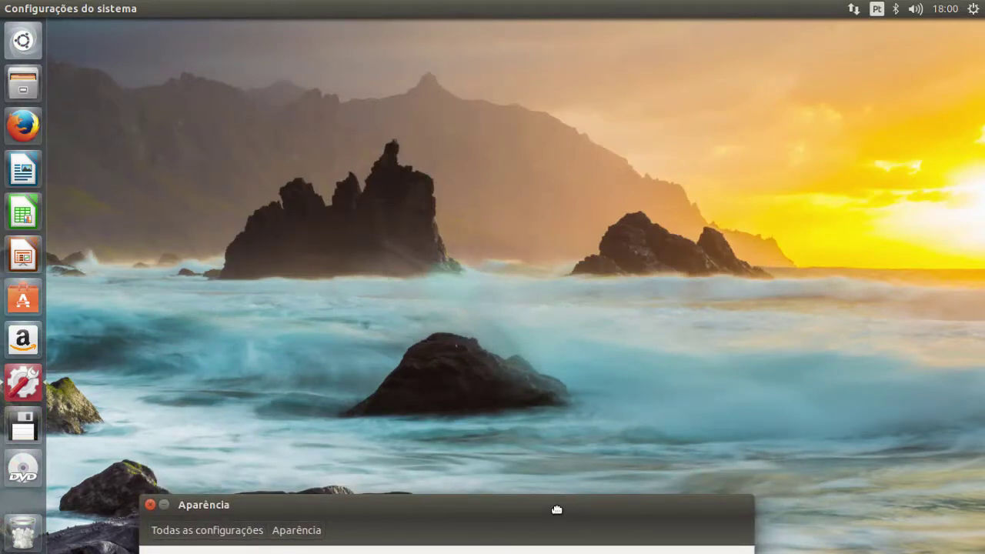
drag(557, 509, 543, 100)
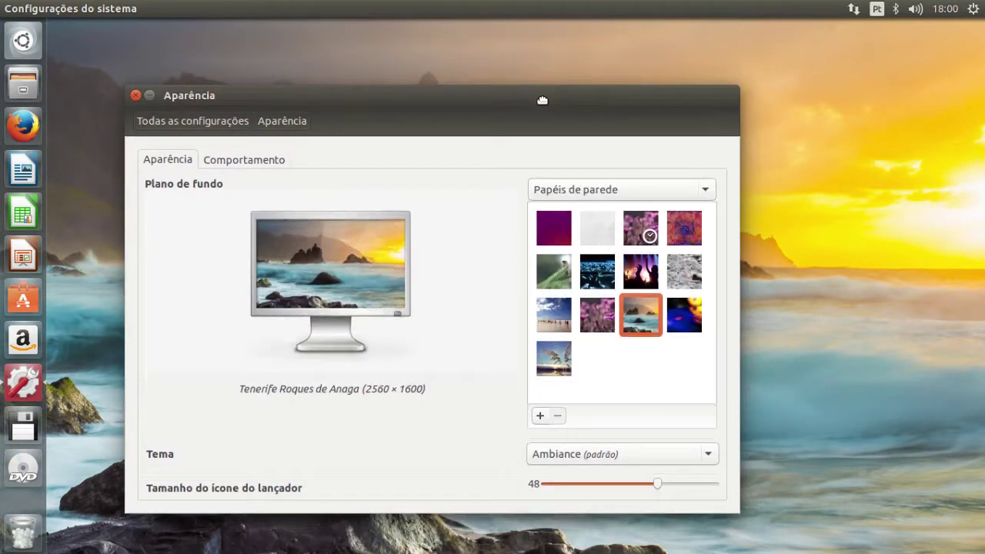
click(684, 323)
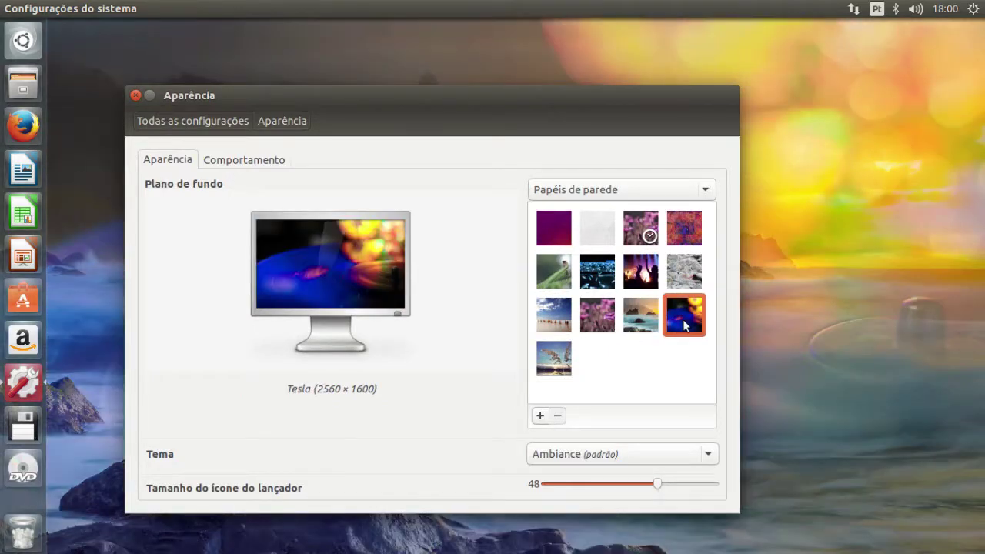
drag(531, 109, 605, 171)
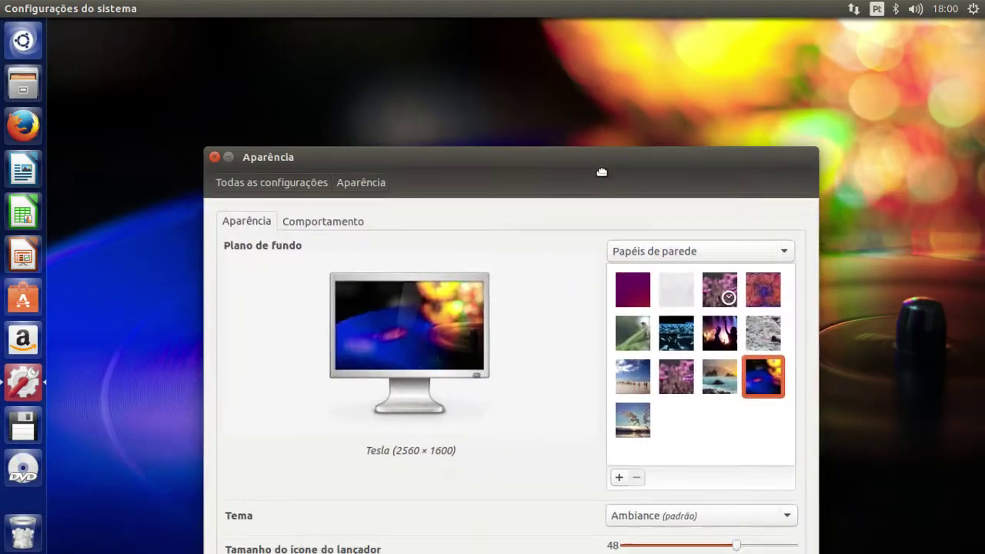
click(635, 420)
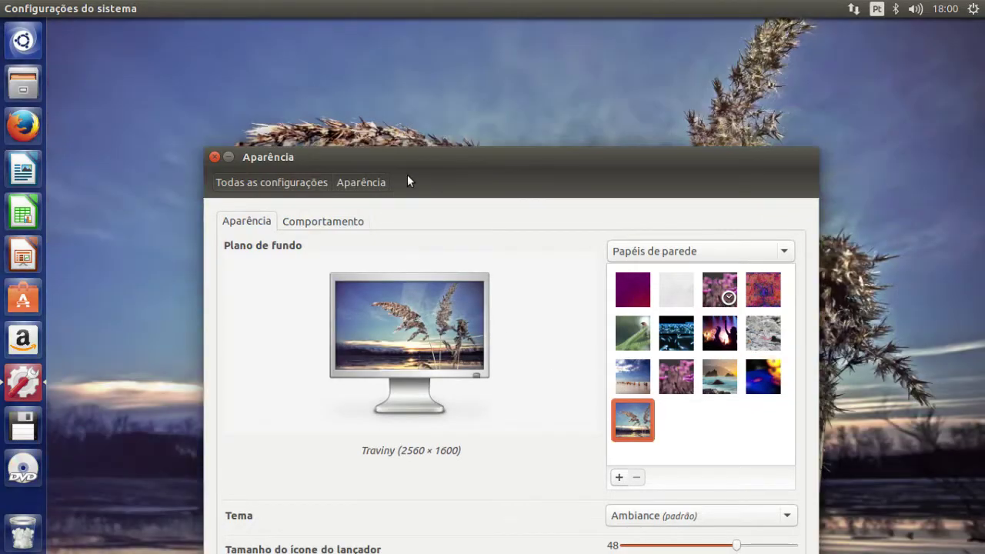
drag(416, 167, 346, 118)
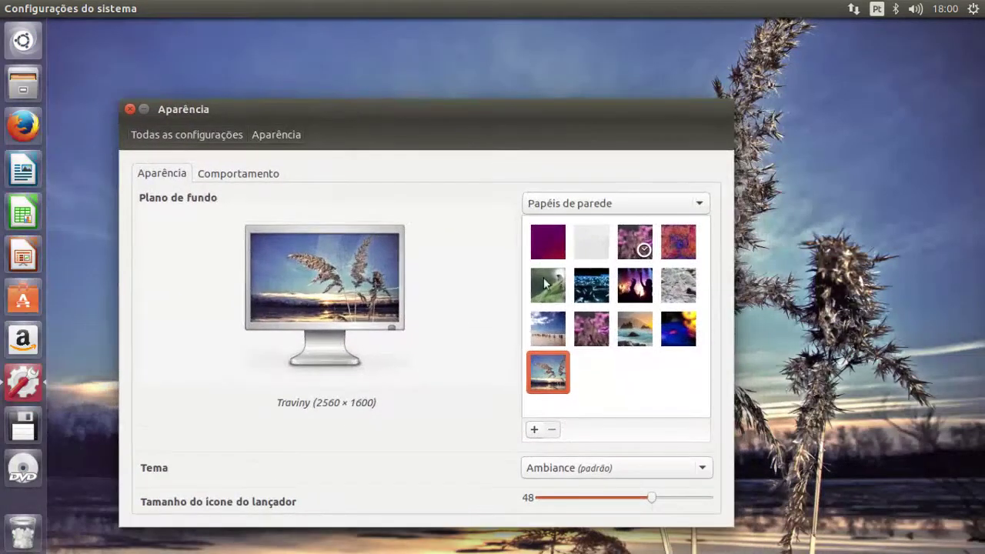
click(551, 332)
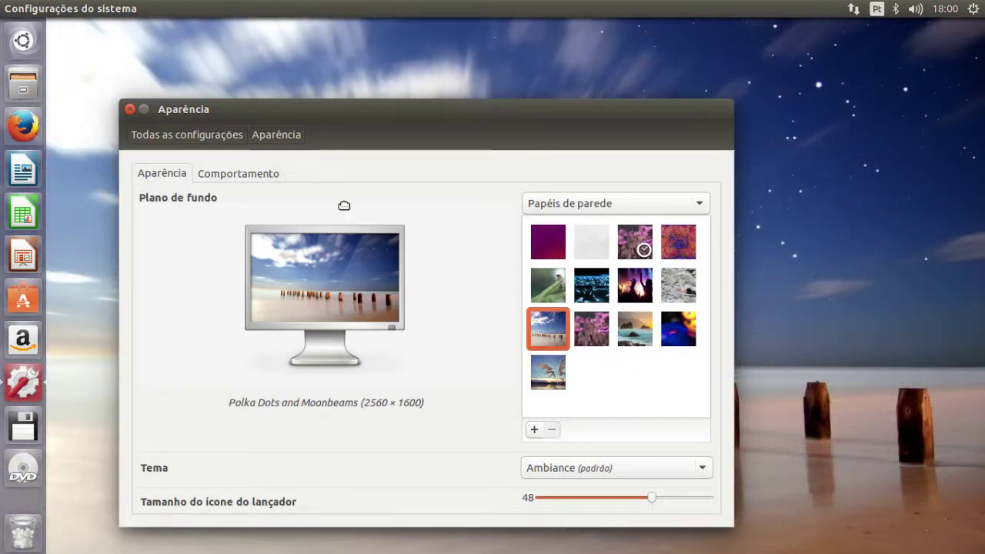
drag(344, 205, 247, 115)
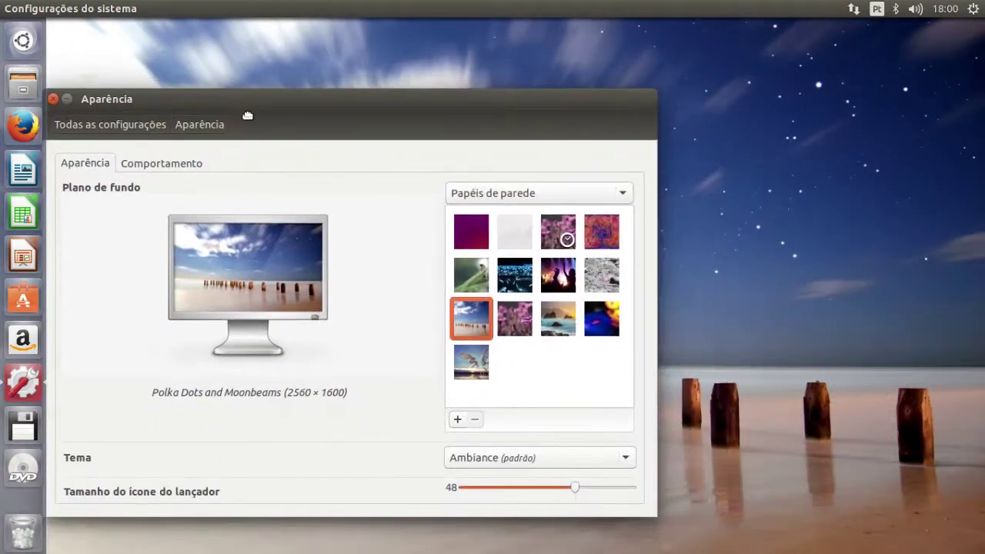
- Try the Oyster Catcher, bird-on-branch, Ubuntu Greyscale and 150305-cinqAA wallpapers
click(602, 275)
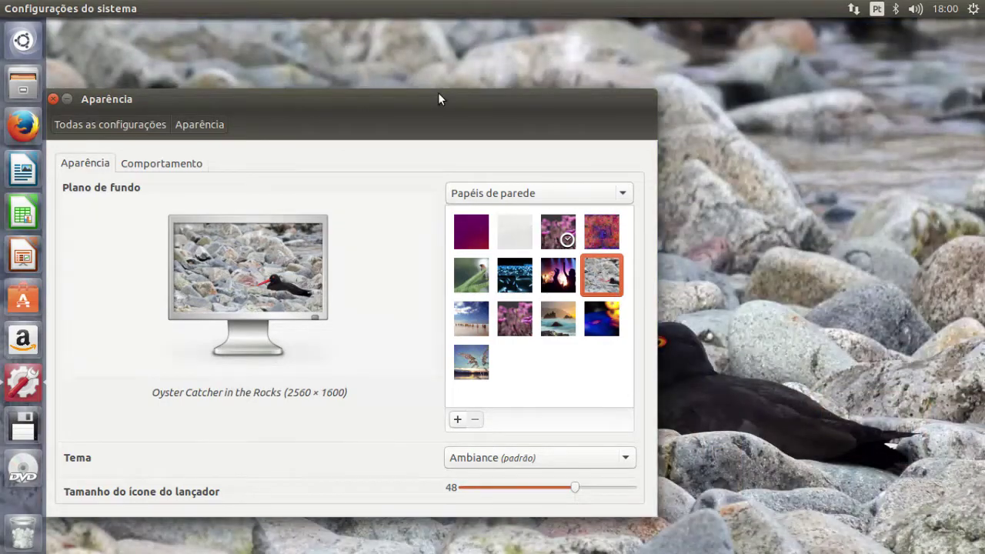
drag(436, 99, 578, 176)
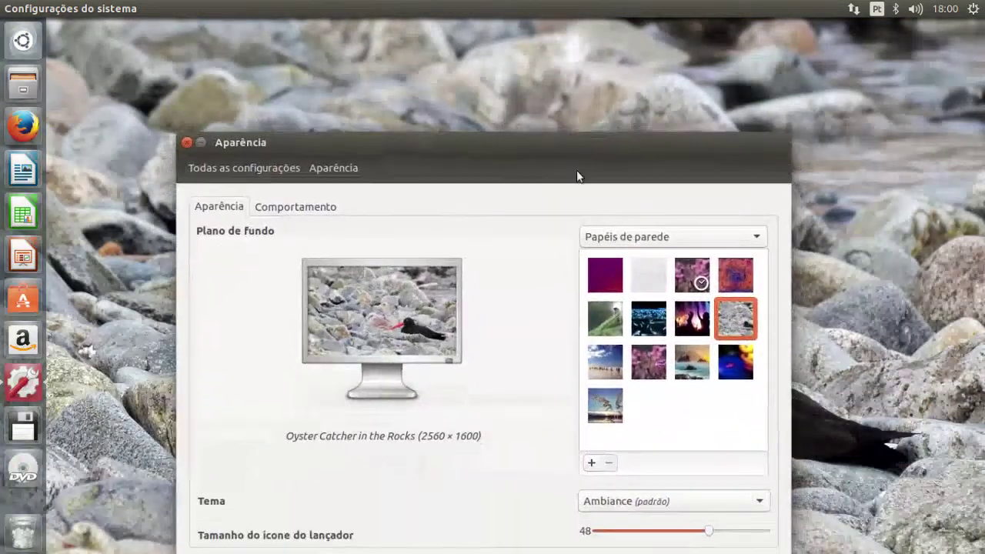
click(600, 330)
drag(470, 149, 420, 467)
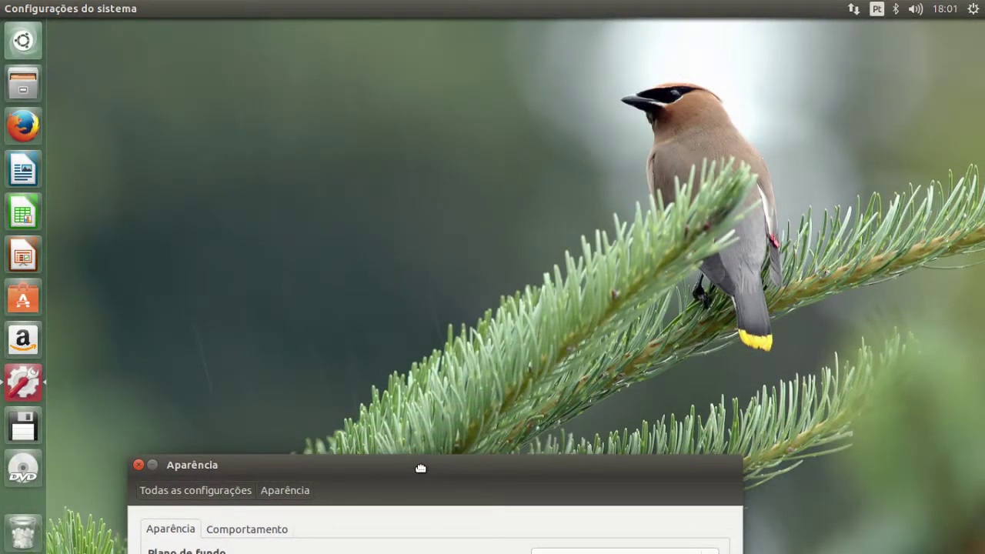
drag(421, 468, 376, 167)
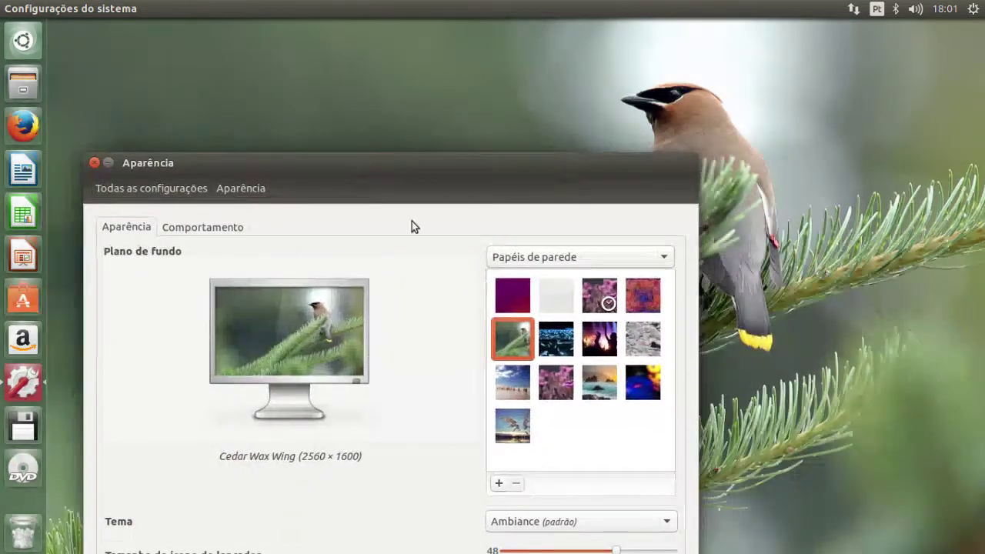
click(554, 300)
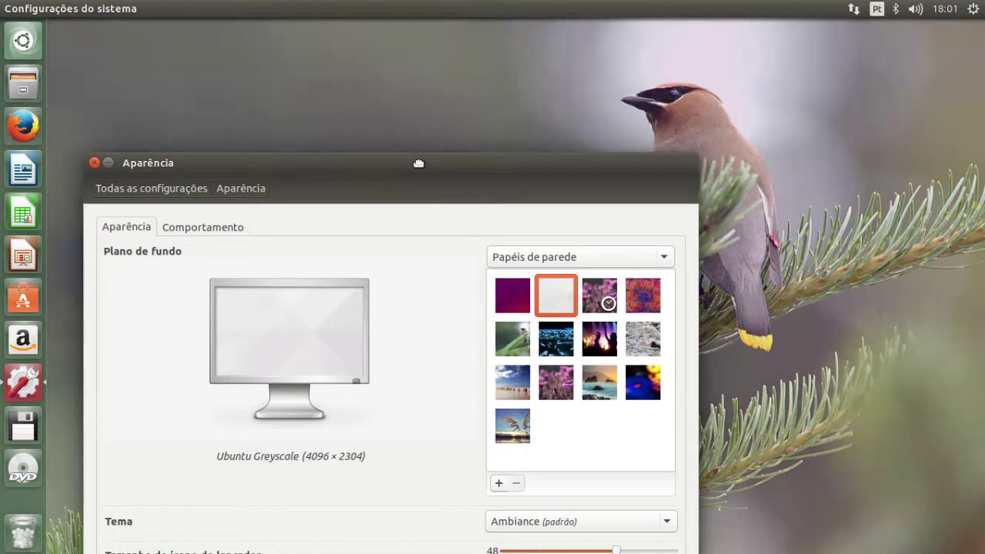
drag(418, 163, 457, 215)
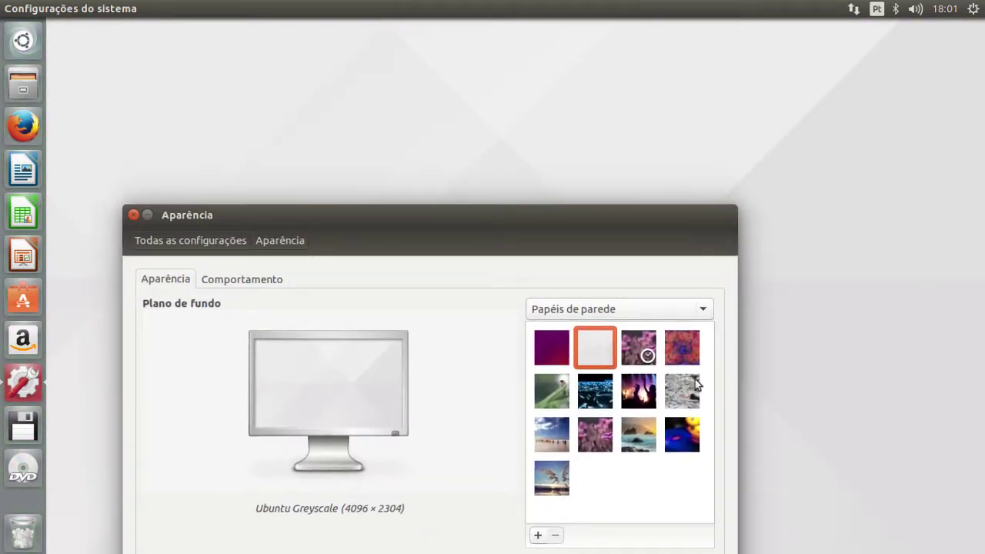
click(682, 347)
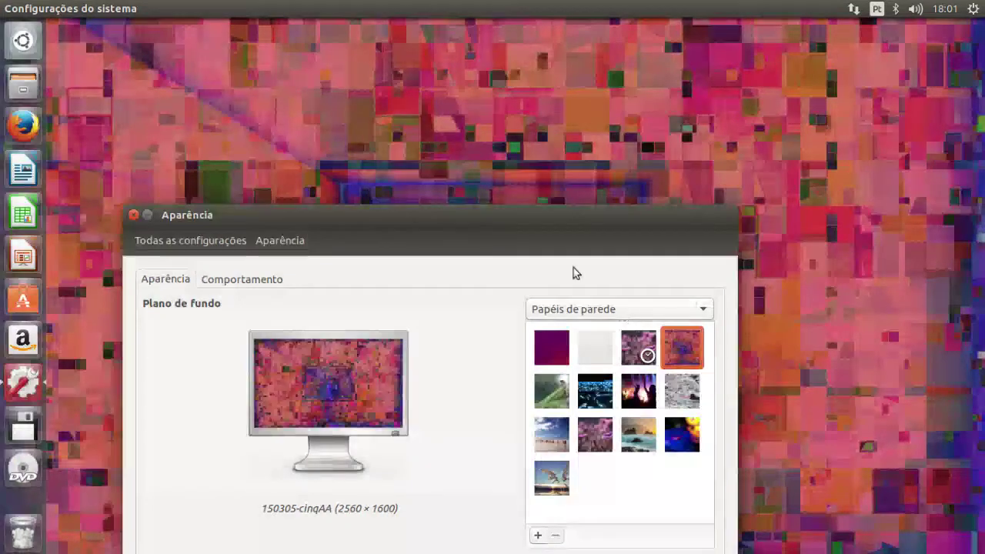
drag(506, 218, 464, 128)
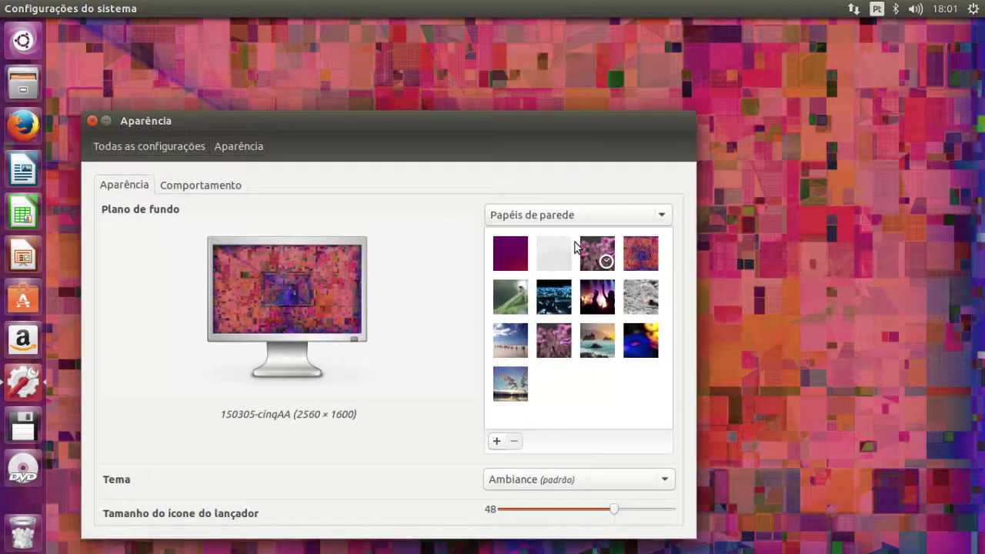
- After trying Community Wallpapers, Primavera and Tesla, restore the default purple Ubuntu wallpaper and close Appearance
click(587, 264)
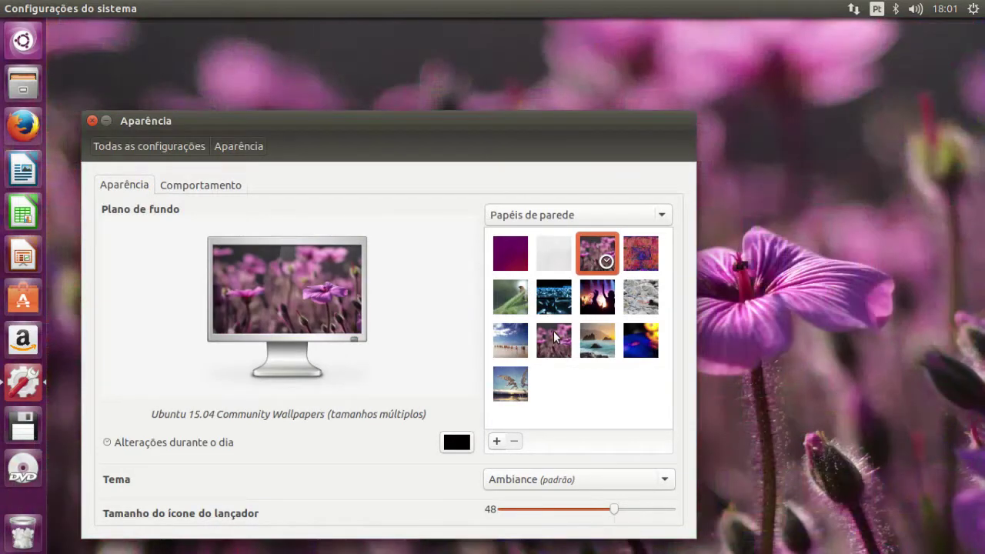
click(556, 337)
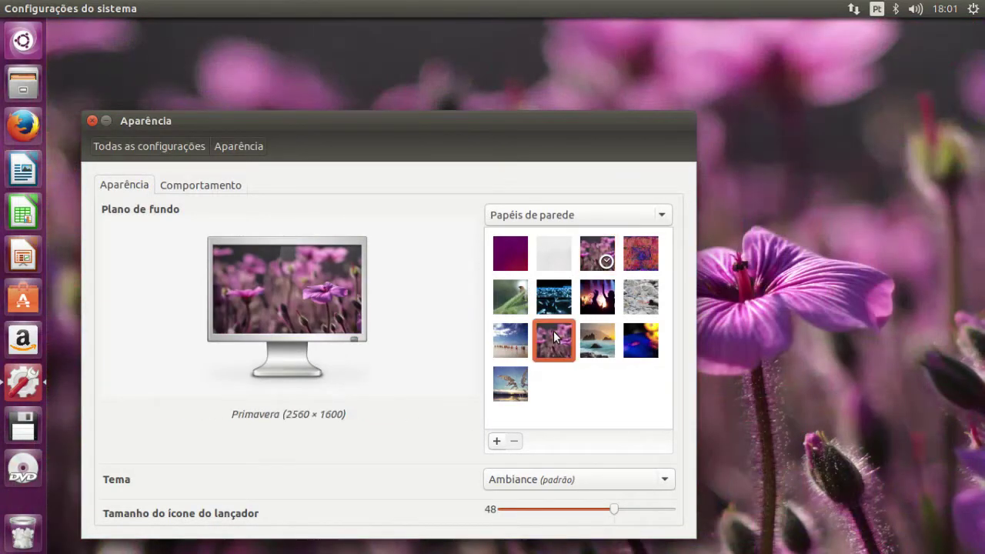
click(636, 348)
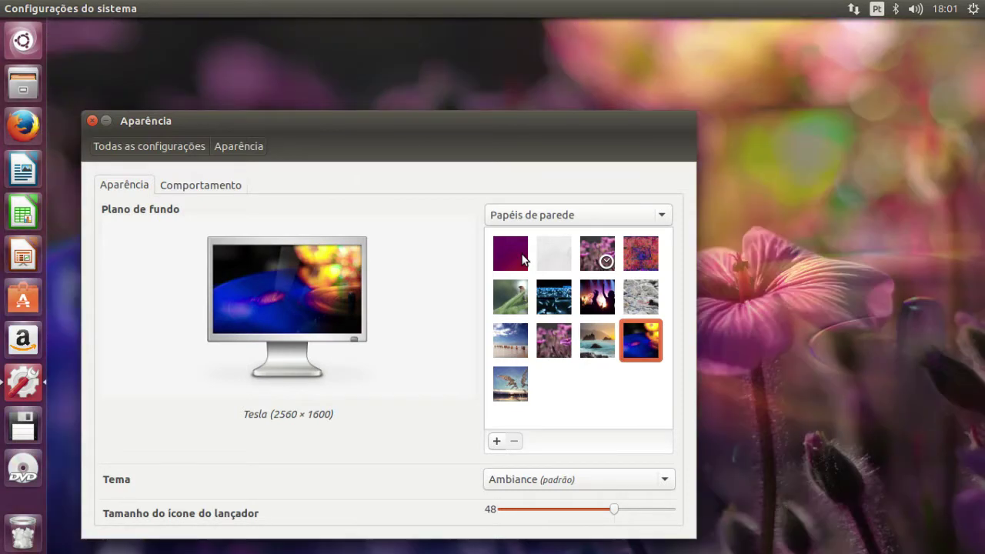
click(522, 259)
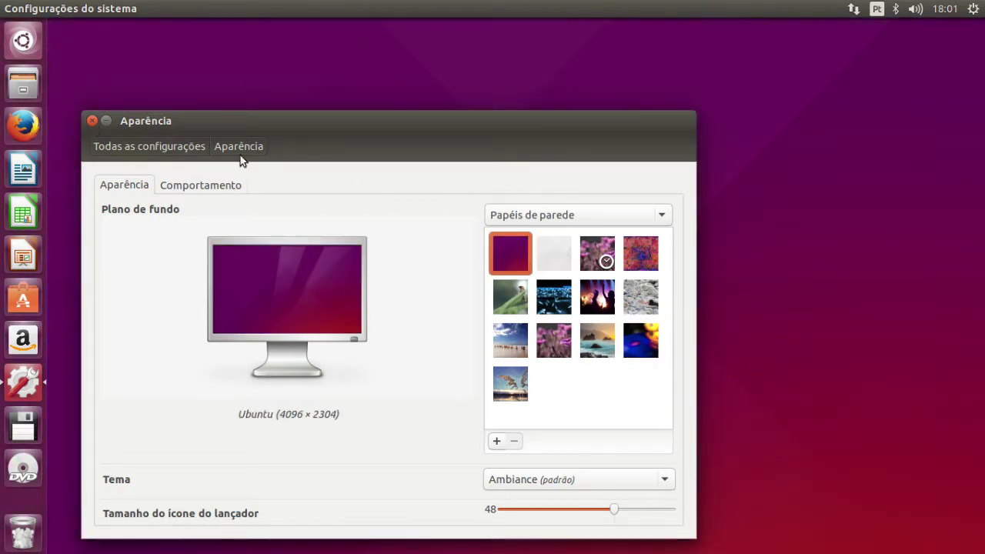
click(92, 121)
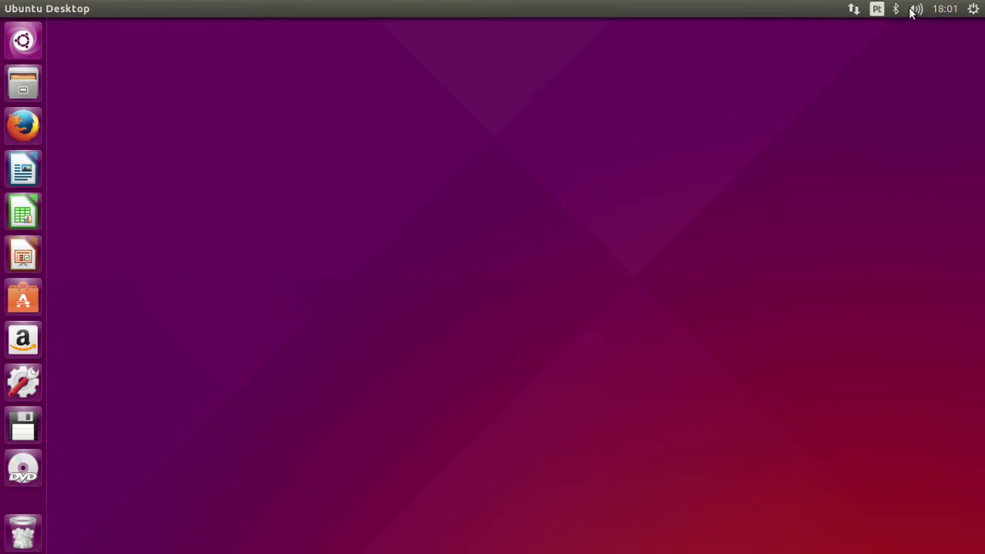
right_click(218, 277)
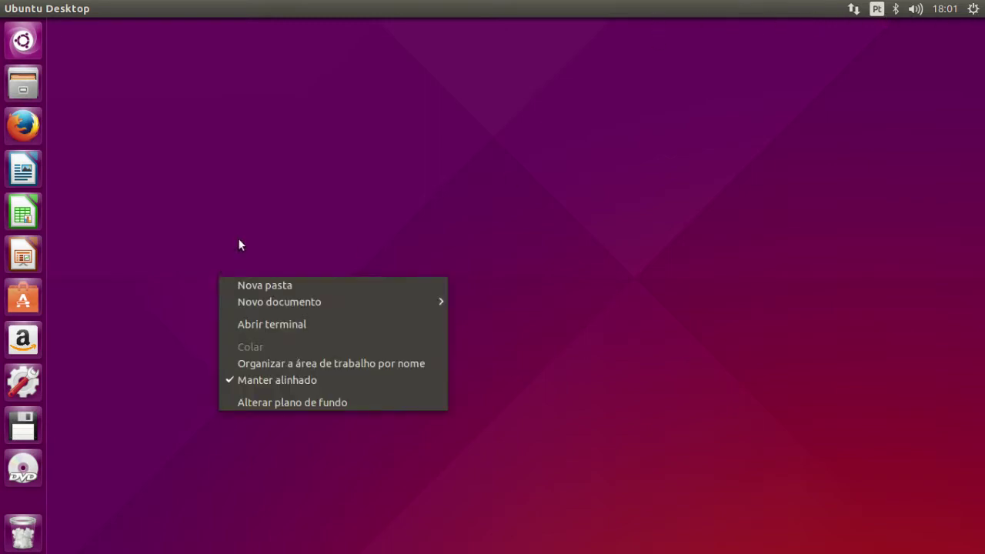
click(239, 245)
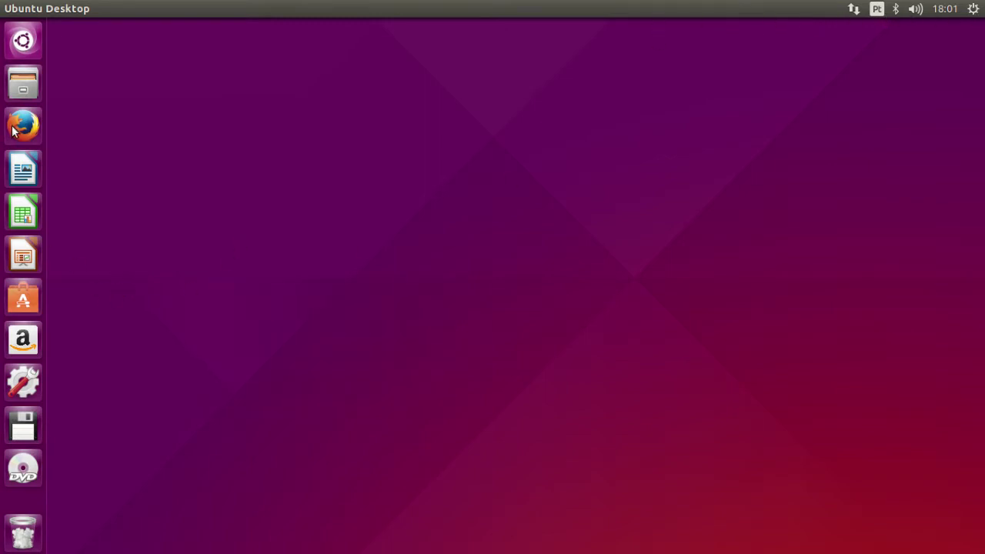
- Launch LibreOffice Writer maximized and type the test text 'ffice > libreoffice'
click(23, 169)
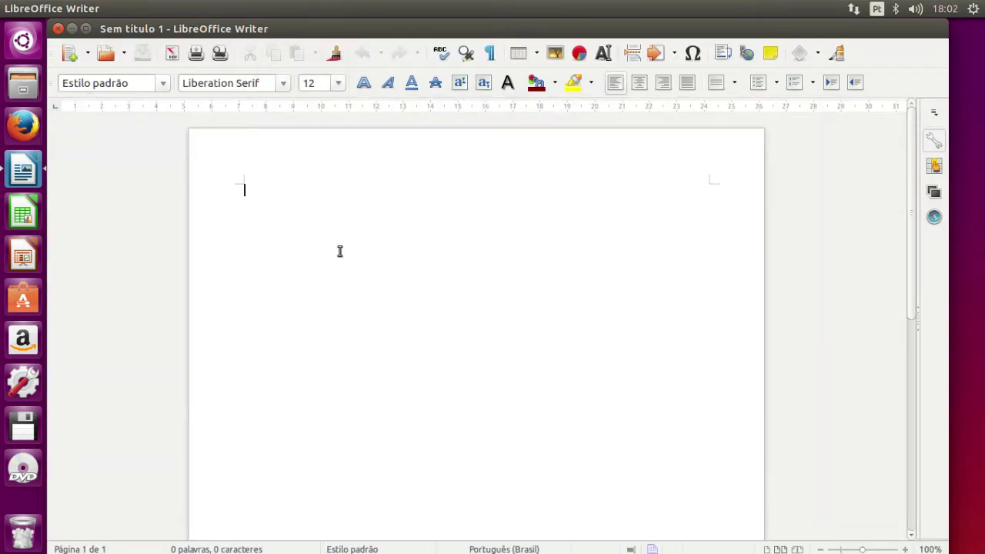
mouse_move(341, 31)
mouse_down()
mouse_move(347, 82)
mouse_move(345, 43)
mouse_up()
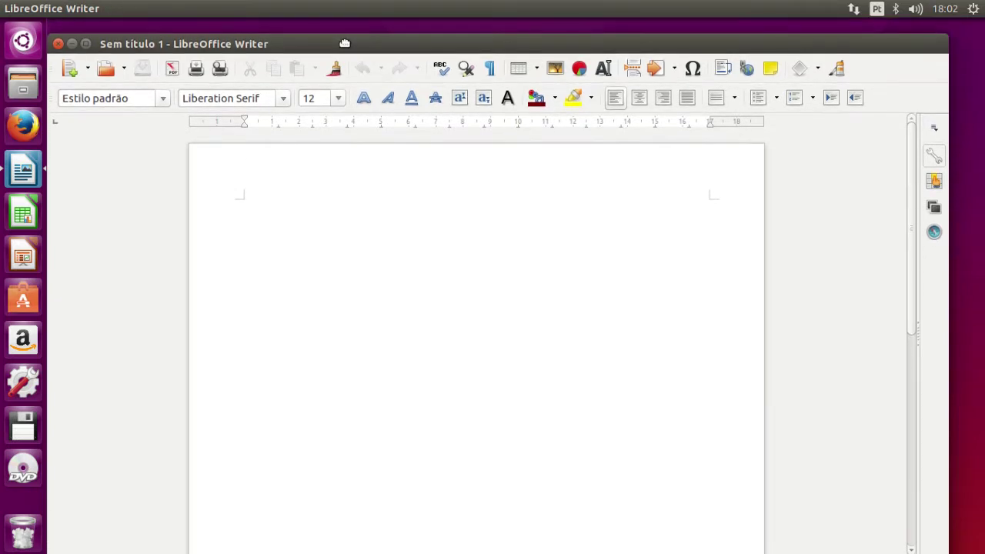
click(85, 44)
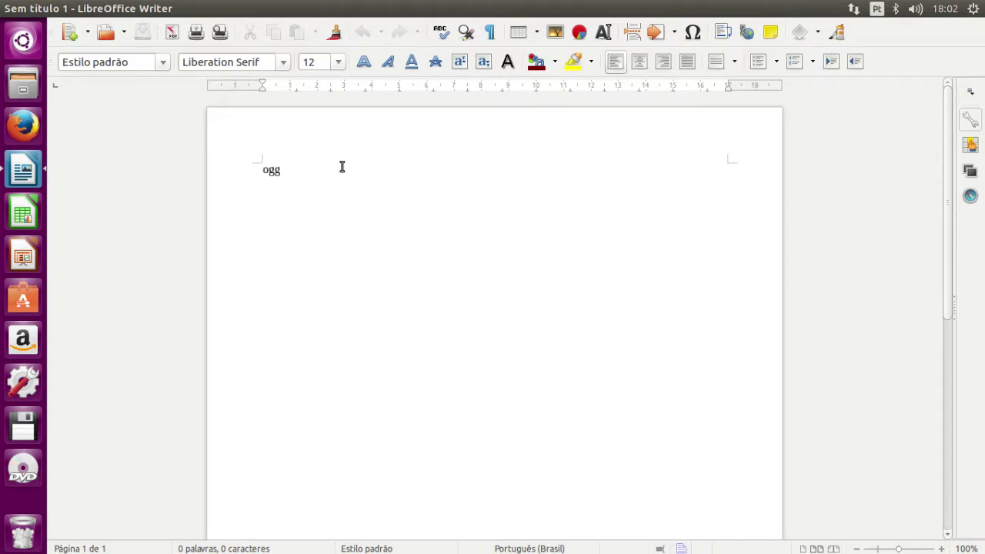
key(BackSpace)
key(BackSpace)
key(BackSpace)
key(BackSpace)
text(ffice > lib)
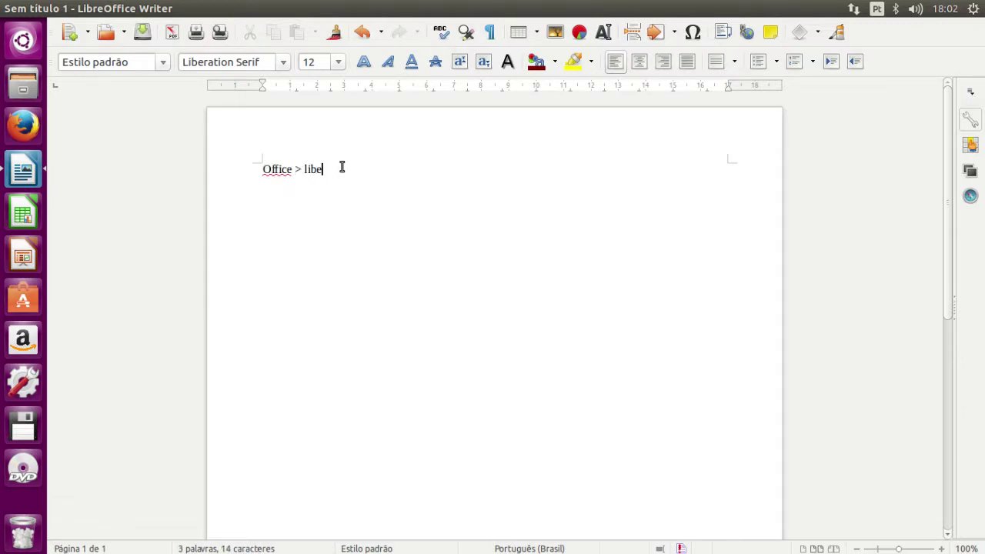
text(reoffice FATO)
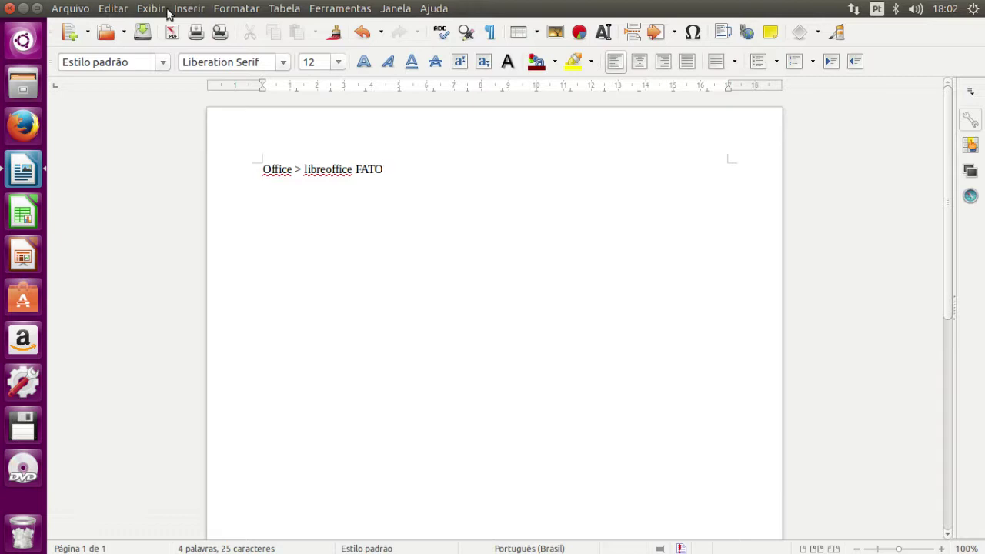
- Close the Writer test document without saving it
drag(530, 8, 545, 185)
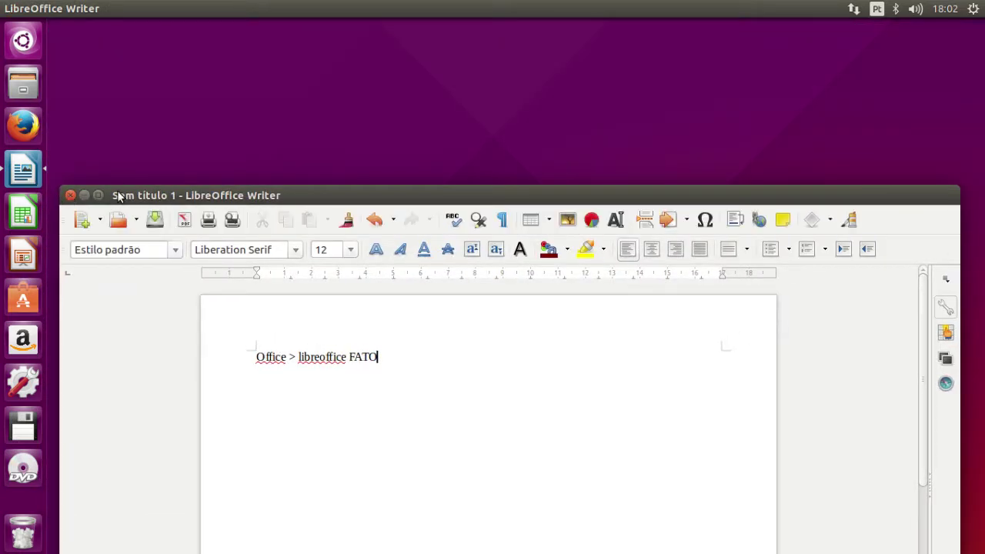
click(70, 195)
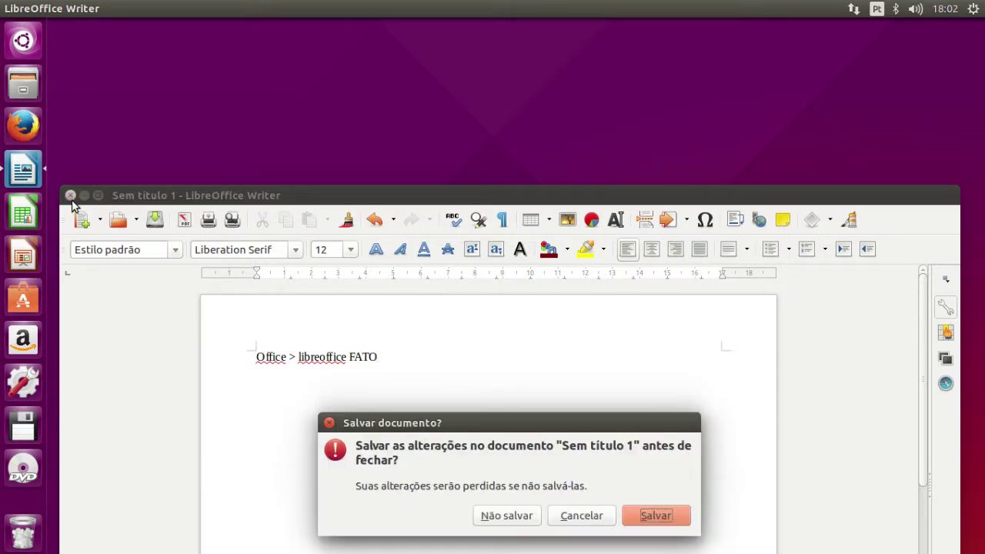
click(523, 523)
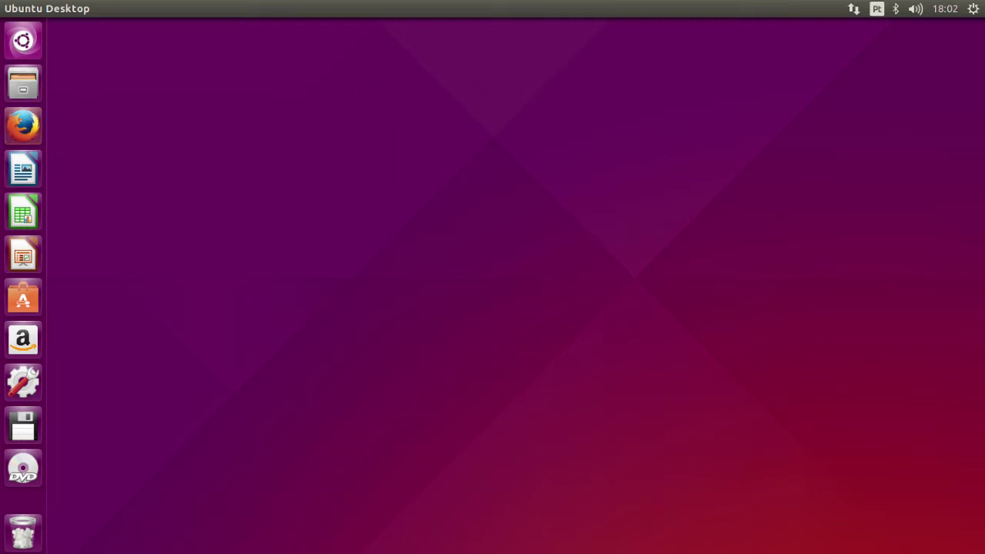
- Launch Firefox maximized and bookmark the VMware Tools tutorial page
click(23, 126)
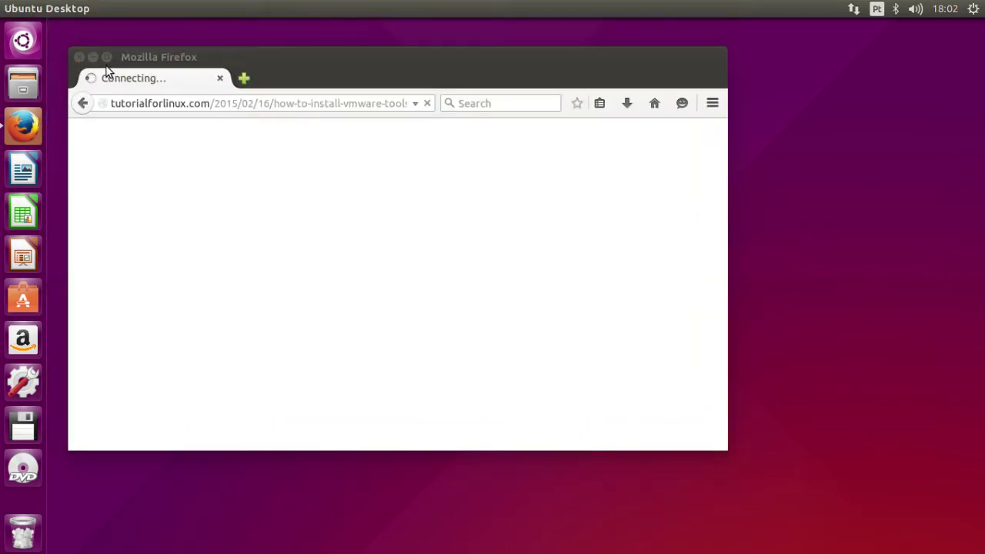
click(108, 58)
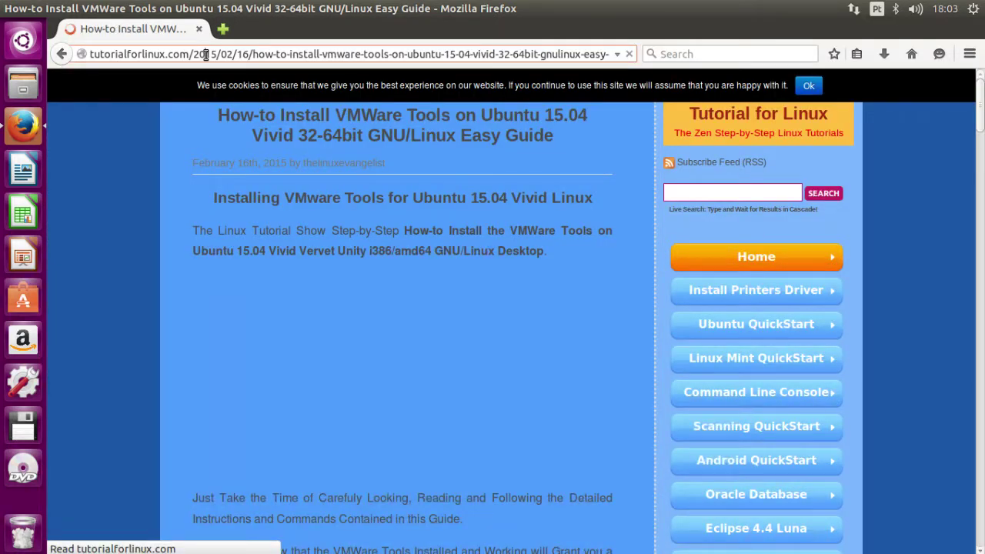
click(205, 54)
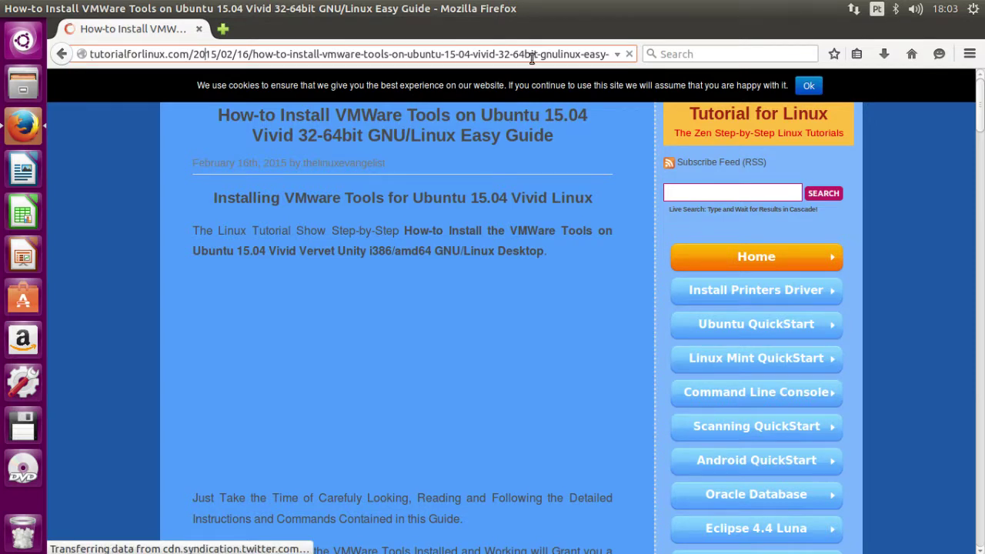
drag(531, 59, 92, 55)
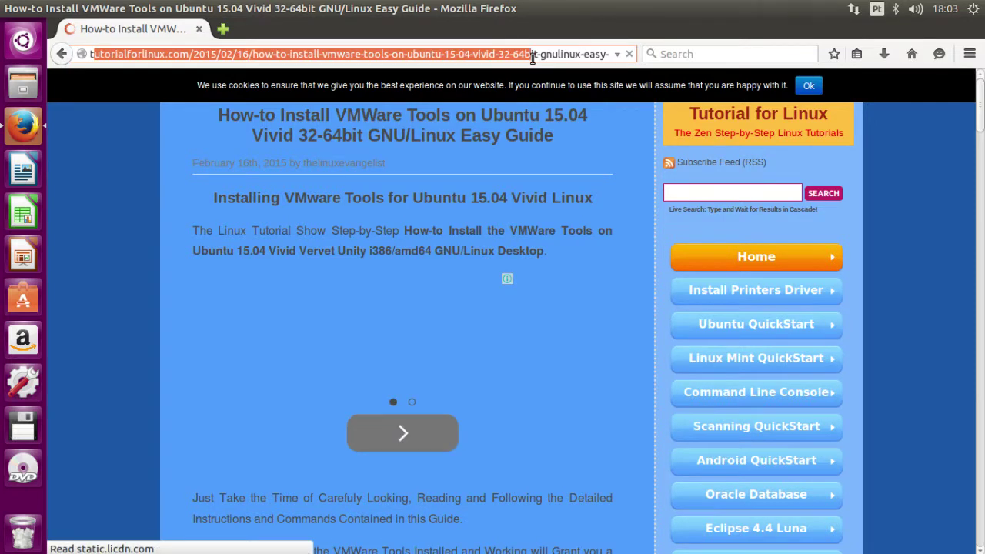
click(836, 55)
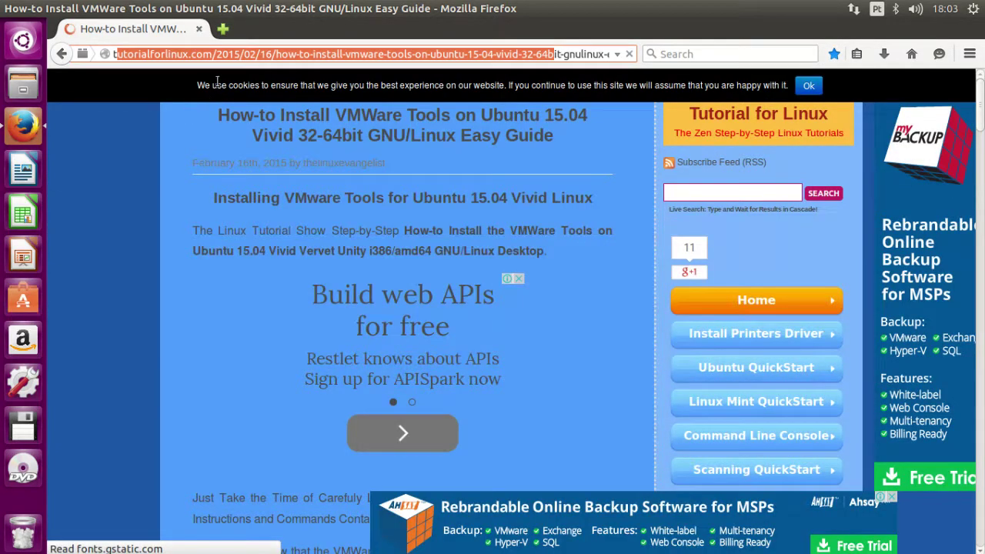
- Replace the address bar contents with 'Ubuntu' and run a web search for it
click(120, 55)
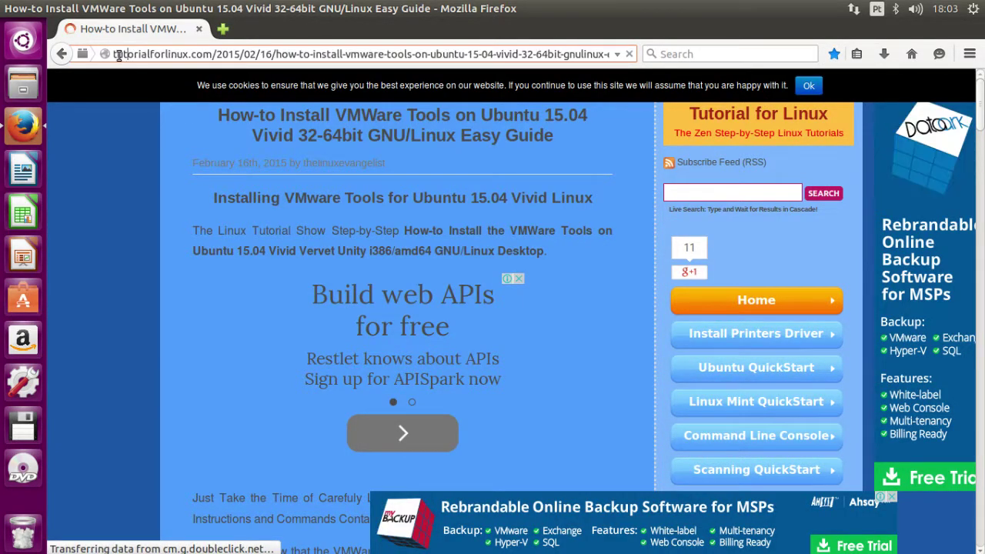
key(ctrl+a)
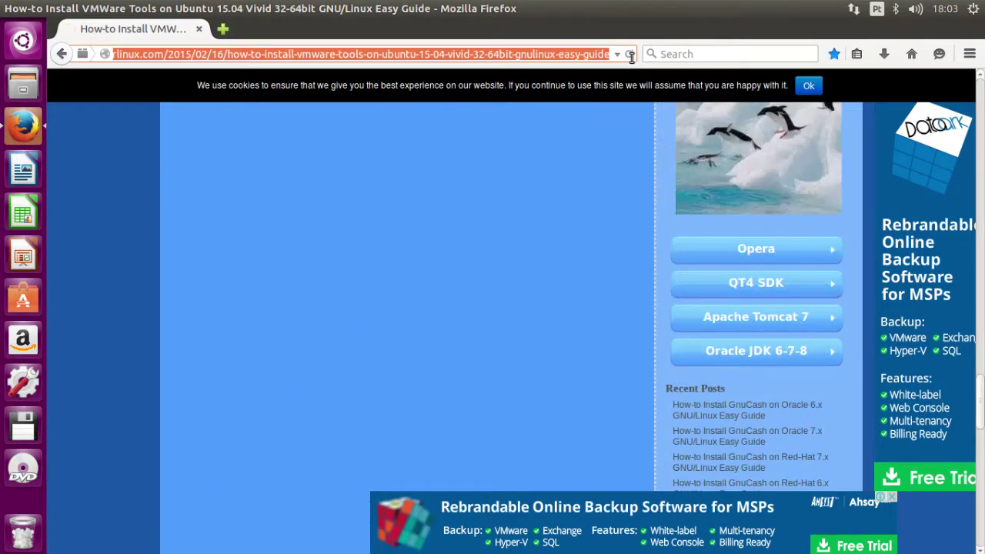
key(BackSpace)
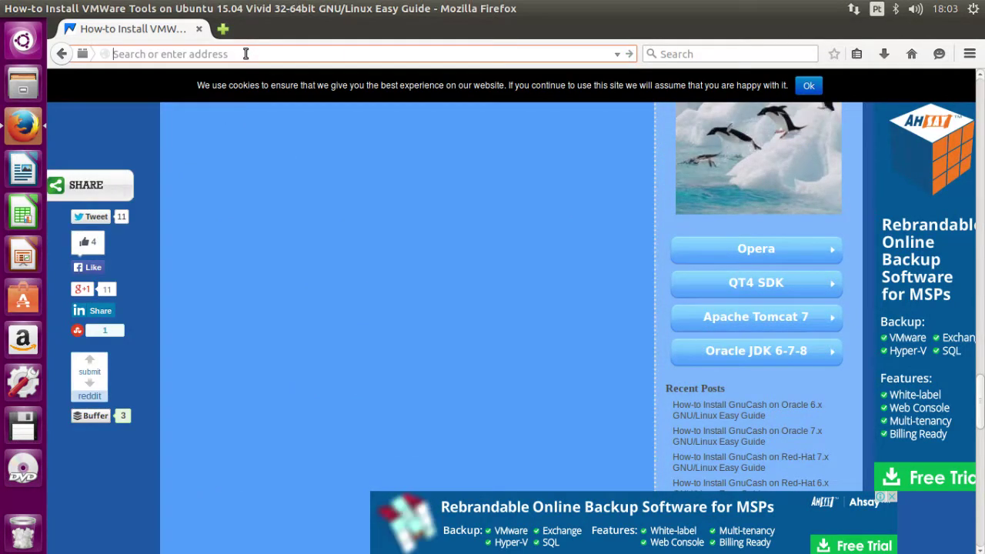
text(www)
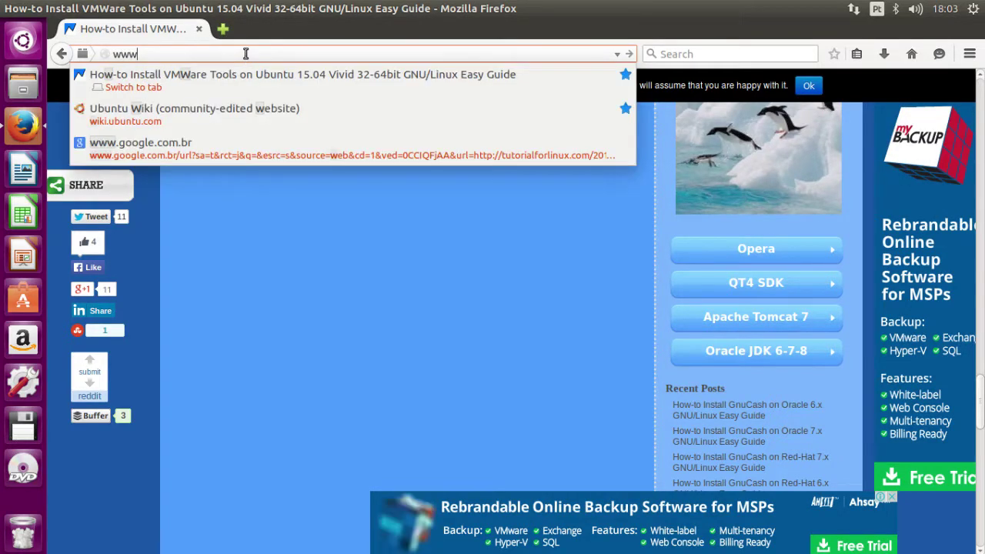
text(.ubunt)
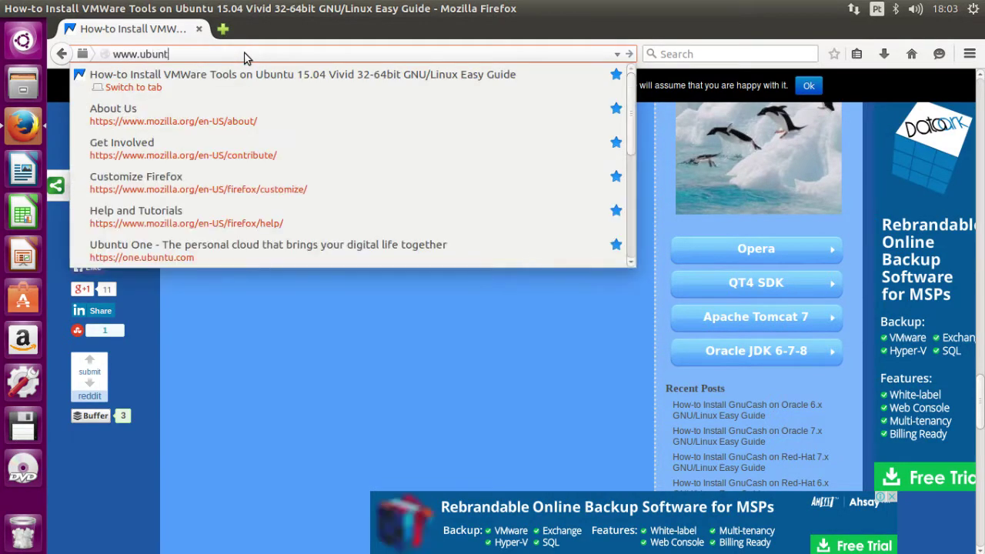
key(BackSpace)
key(BackSpace)
key(BackSpace)
key(BackSpace)
key(BackSpace)
key(BackSpace)
key(BackSpace)
key(BackSpace)
key(BackSpace)
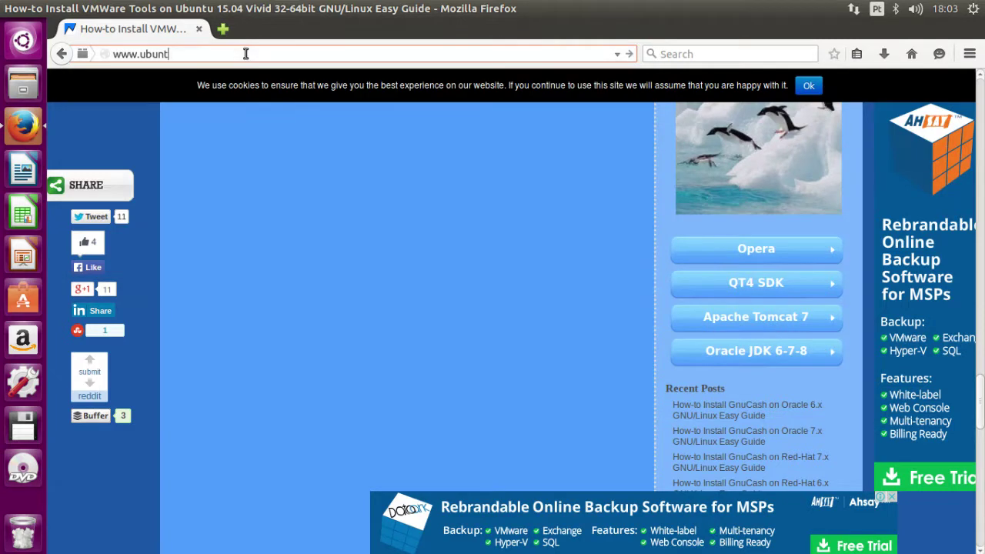
text(Ubuntu)
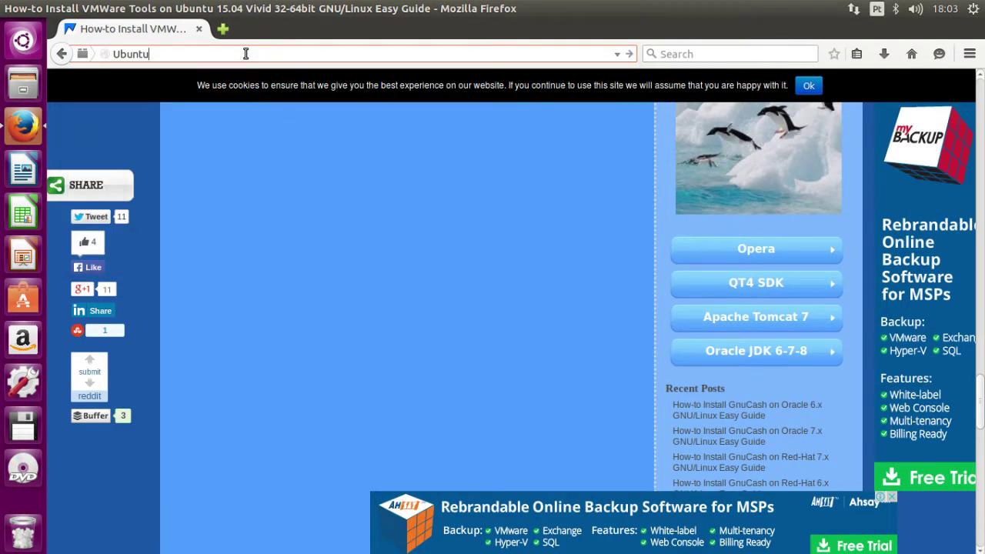
key(Return)
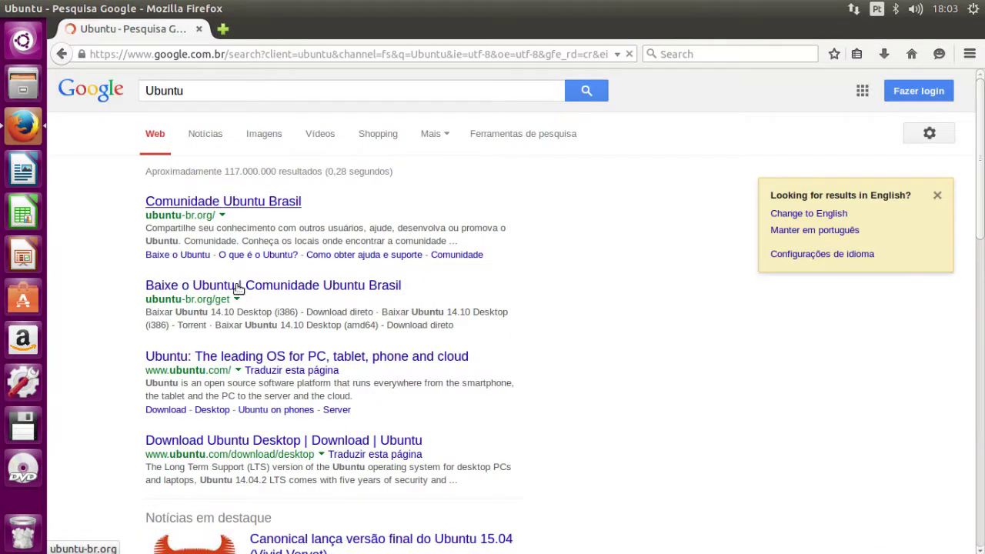
- Open the official ubuntu.com result and scroll through its home page
click(259, 358)
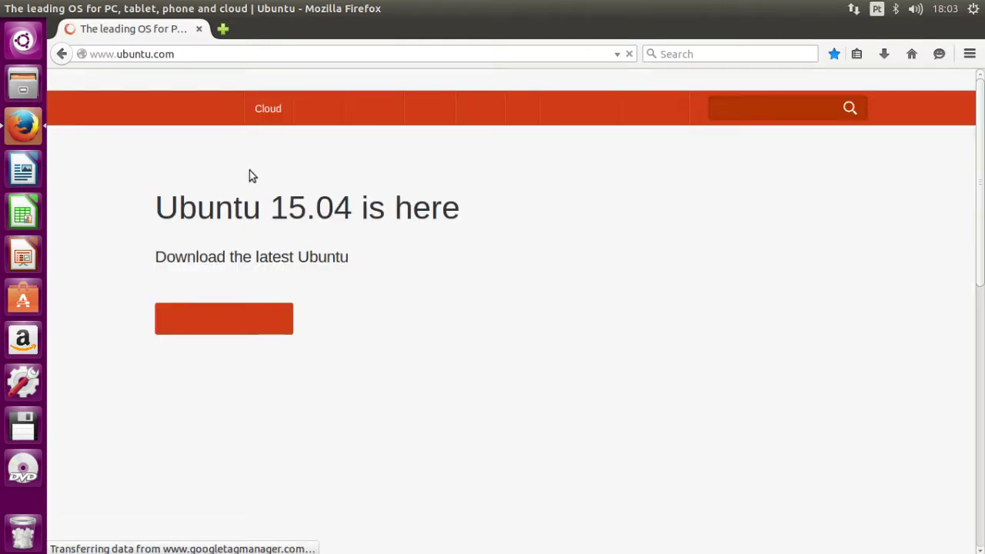
scroll(385, 206, down, 4)
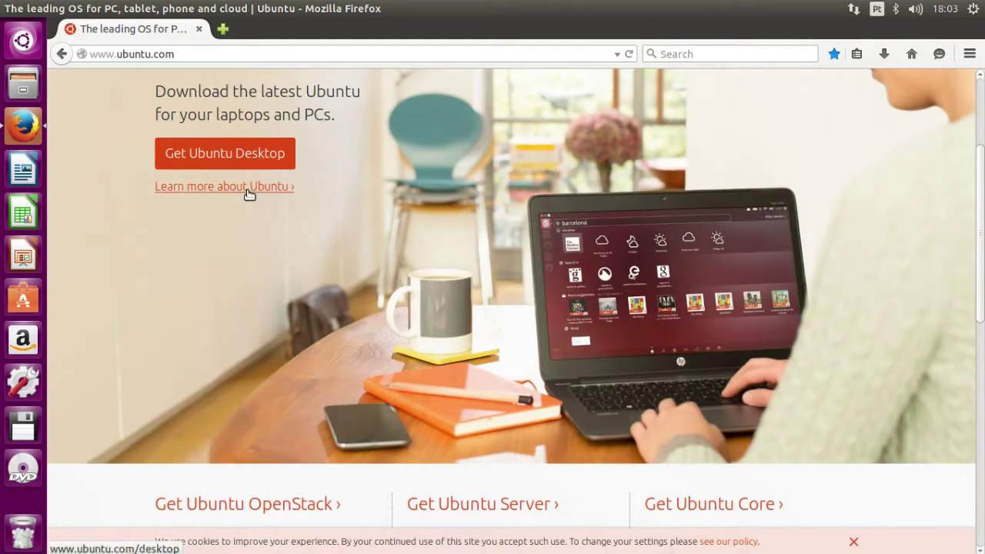
scroll(254, 200, down, 7)
scroll(418, 239, up, 3)
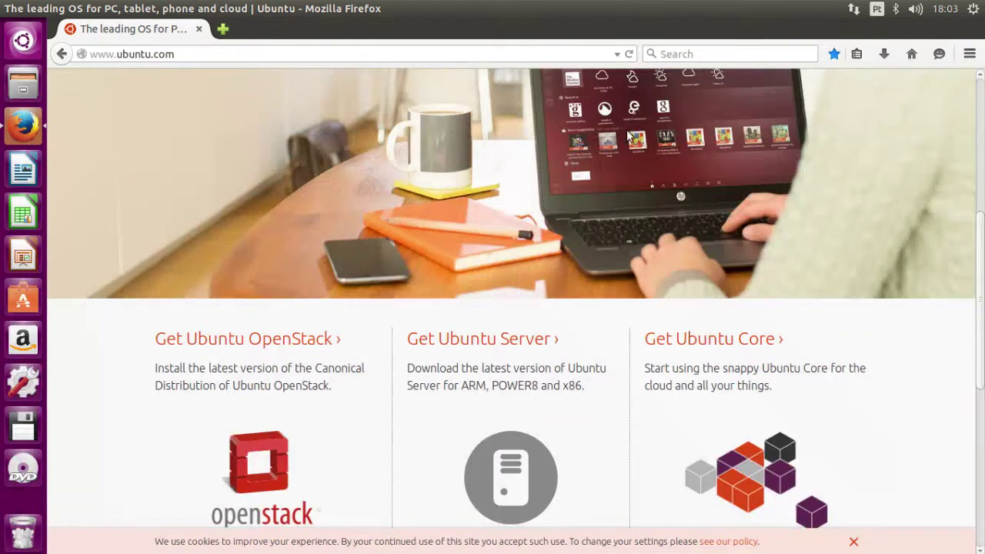
scroll(535, 299, down, 2)
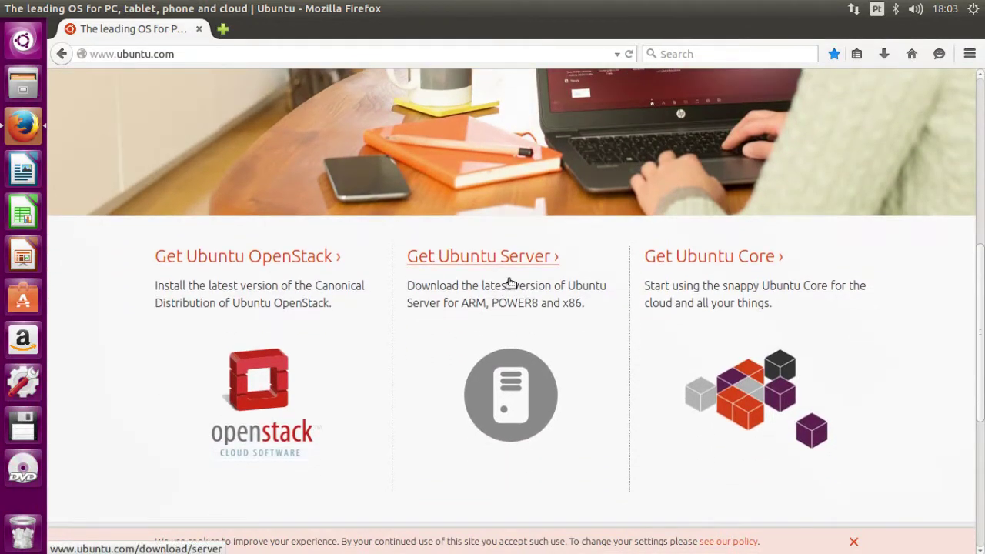
scroll(510, 283, down, 3)
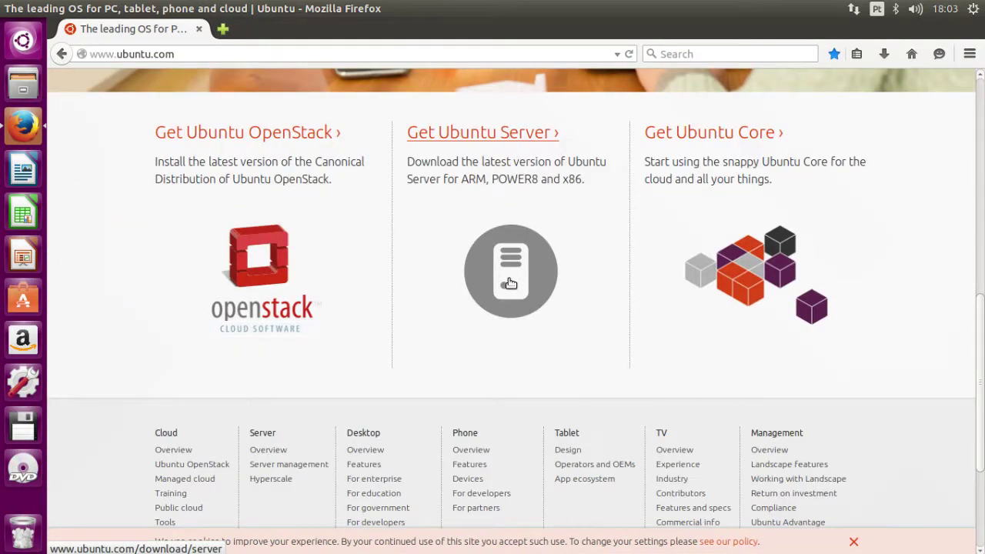
scroll(308, 212, up, 10)
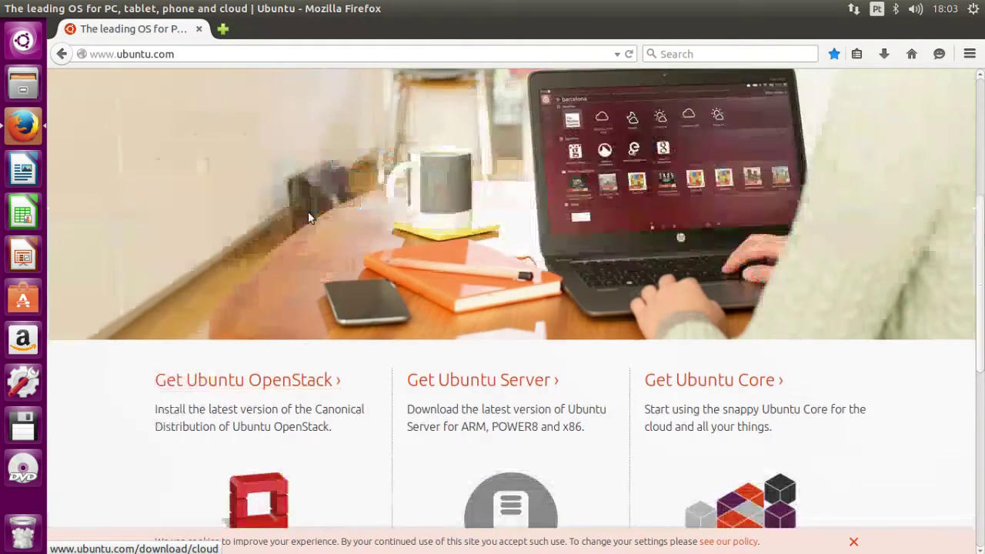
scroll(324, 229, up, 2)
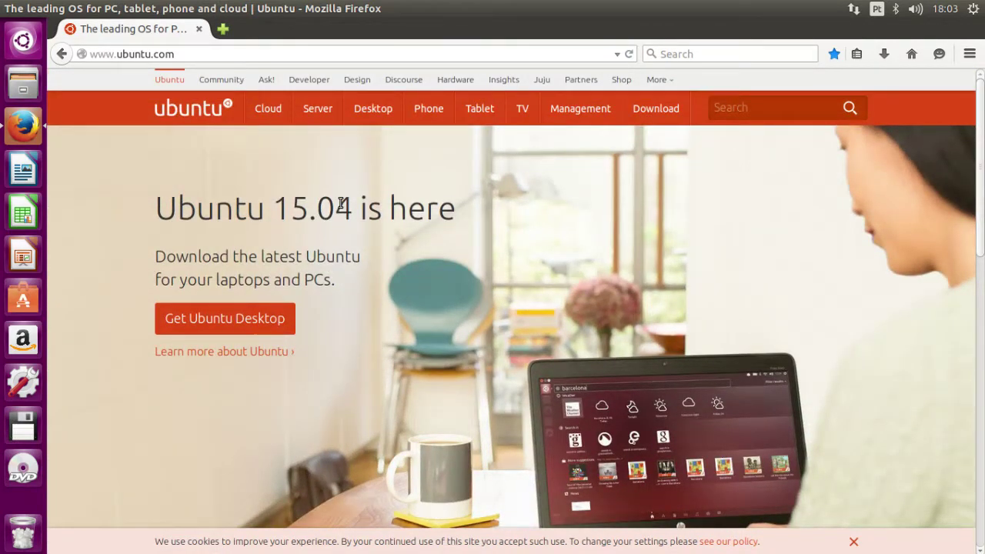
mouse_move(378, 115)
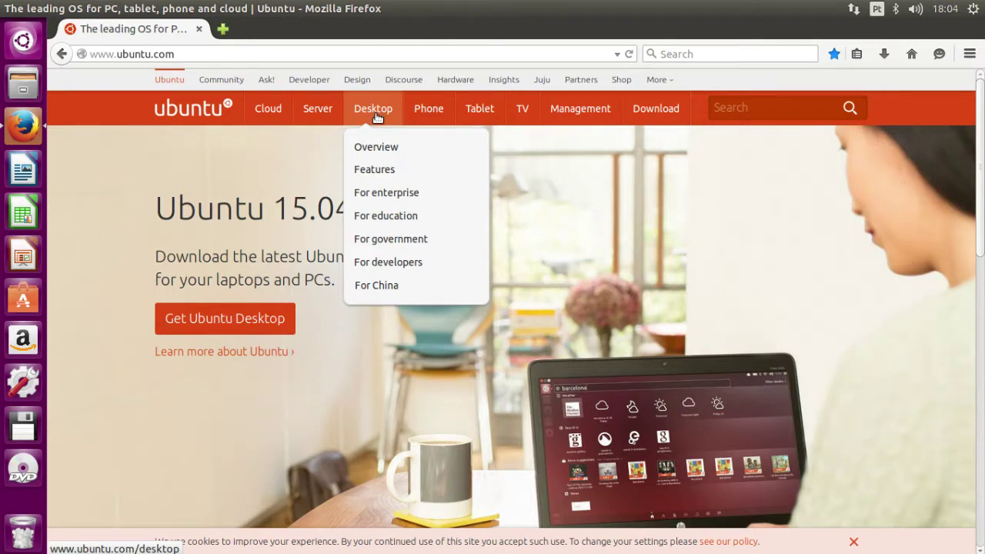
- Search for 'Ubuntu 15.04 What's new' and open the omgubuntu Vivid Vervet Released article
click(290, 53)
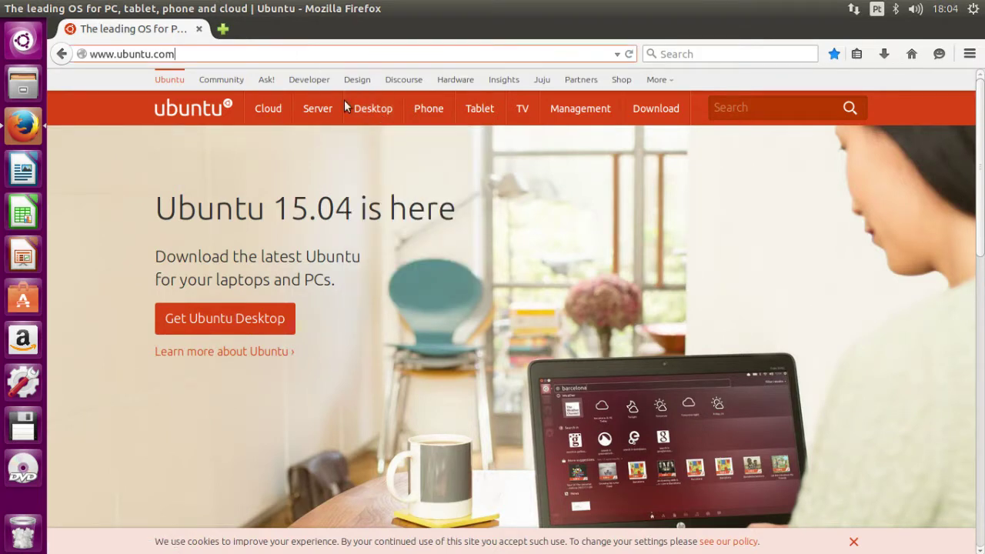
click(735, 52)
text(Ubuntu 15.04 W)
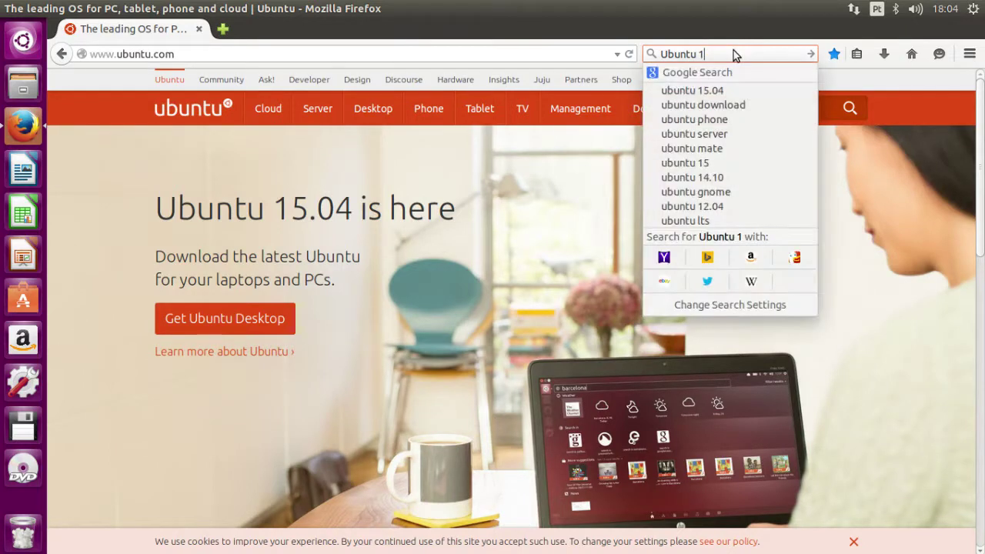
text(hat's new)
key(Return)
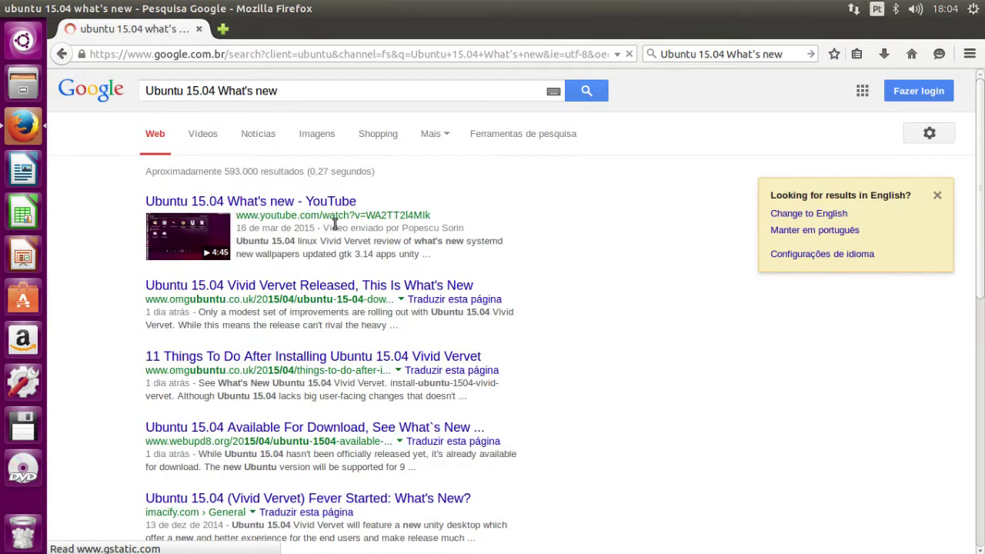
click(291, 289)
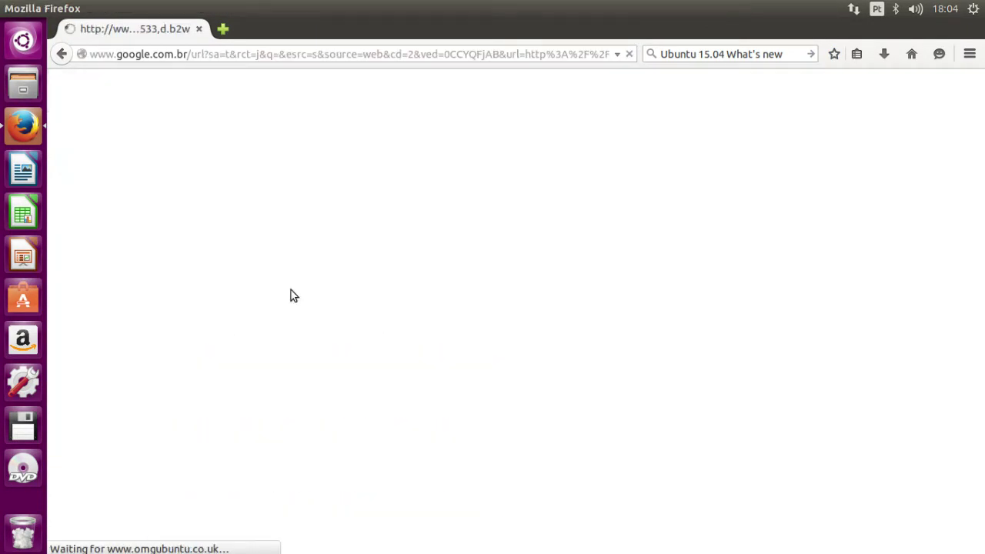